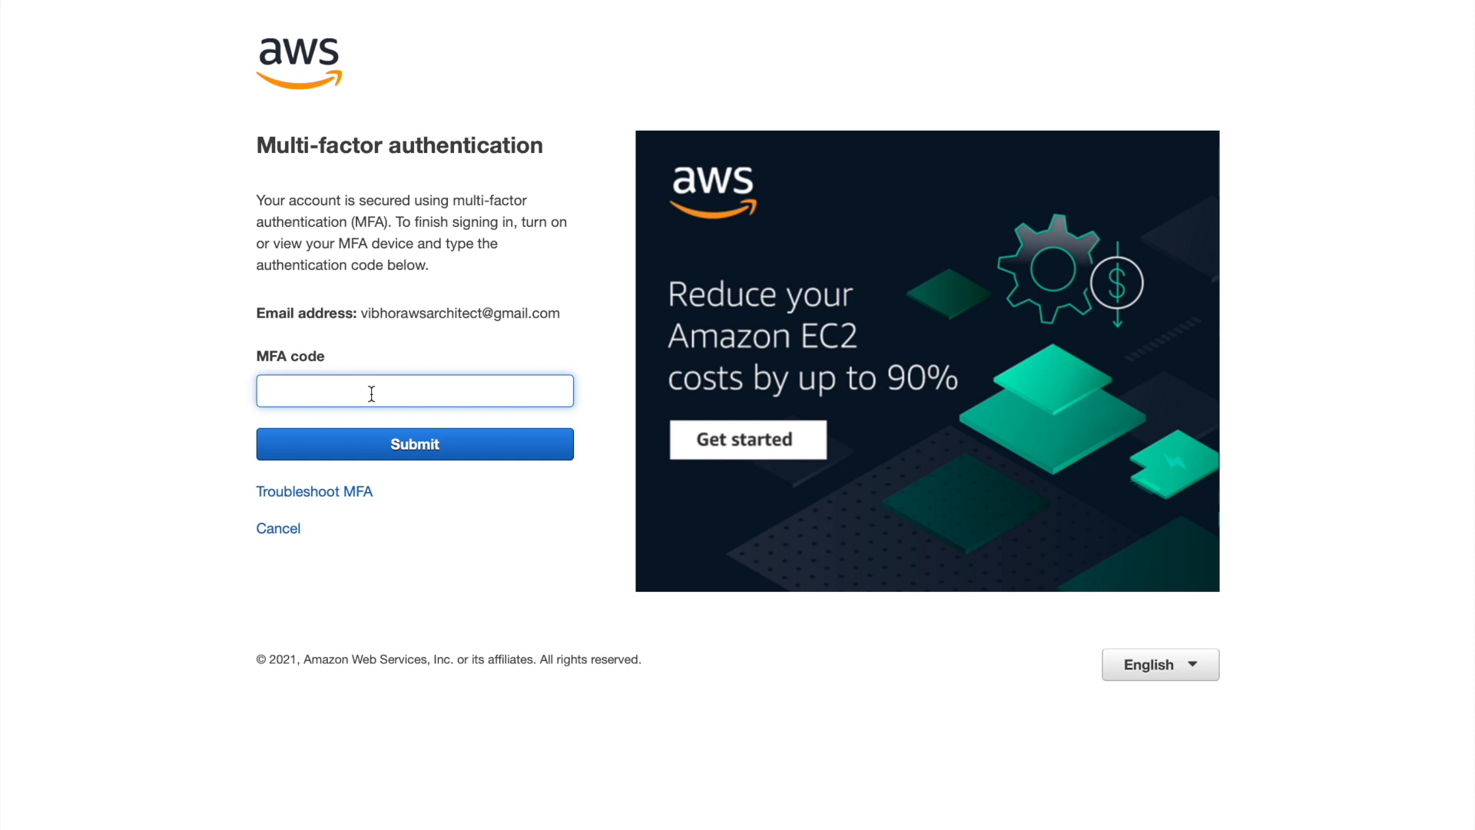
Submit the MFA code to complete sign-in and reach the console home page
{"action": "key", "text": "Return"}
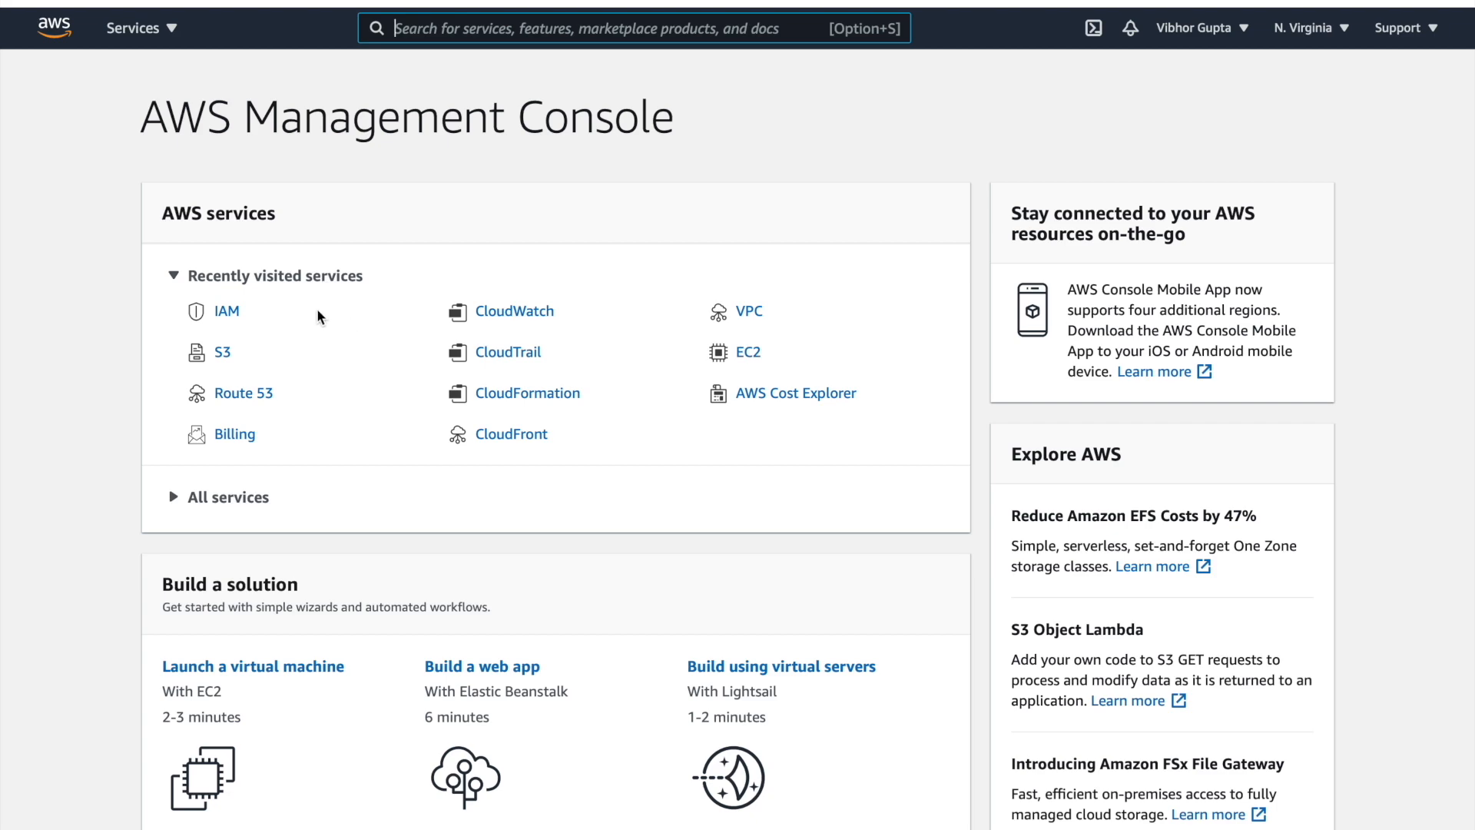
Search services for 'iam' and open the IAM dashboard
{"action": "right_click", "coordinate": [235, 503]}
{"action": "left_click", "coordinate": [203, 501]}
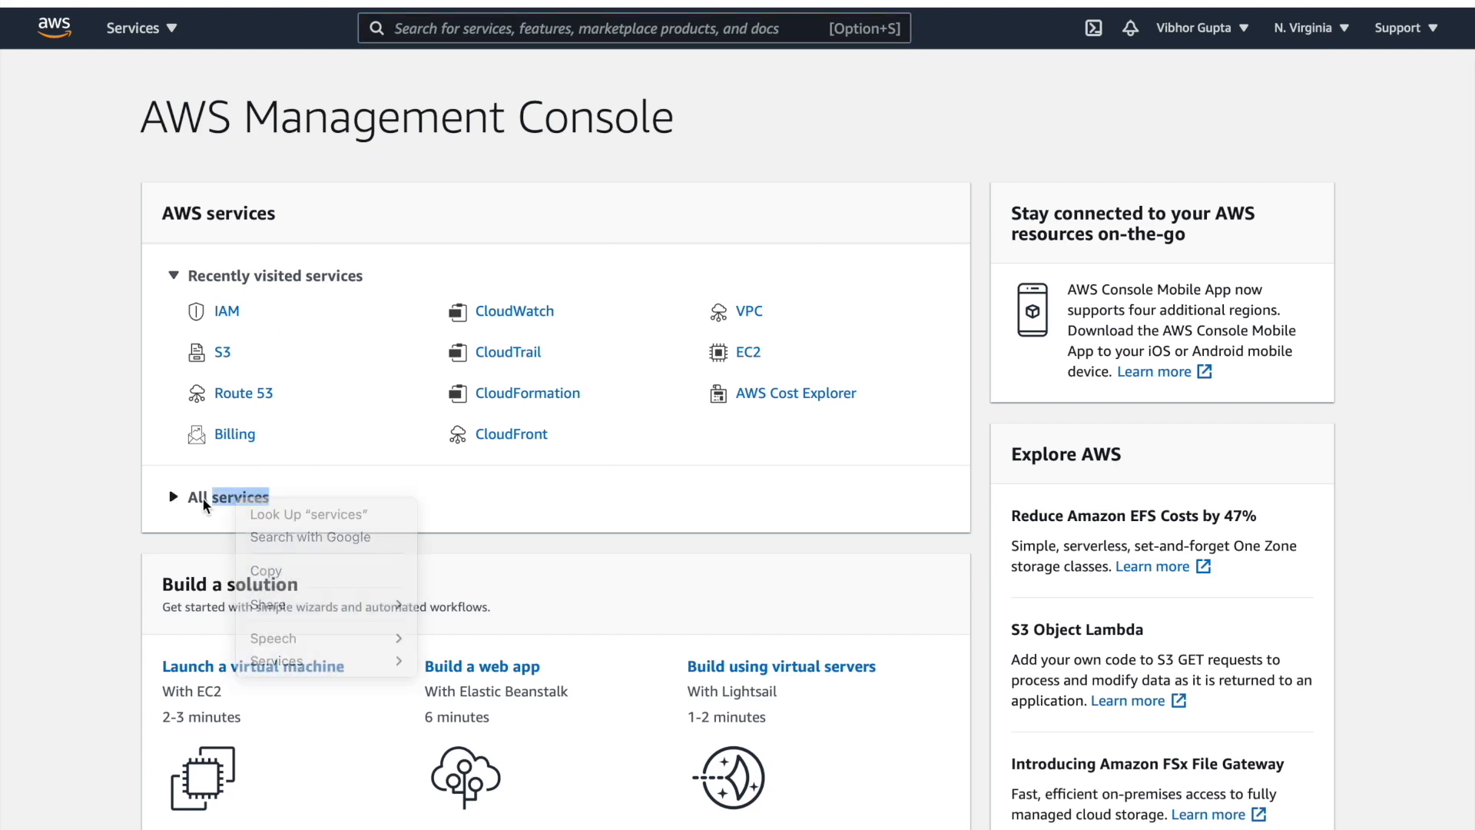
{"action": "left_click", "coordinate": [188, 501]}
{"action": "scroll", "coordinate": [355, 556], "scroll_direction": "down", "scroll_amount": 2}
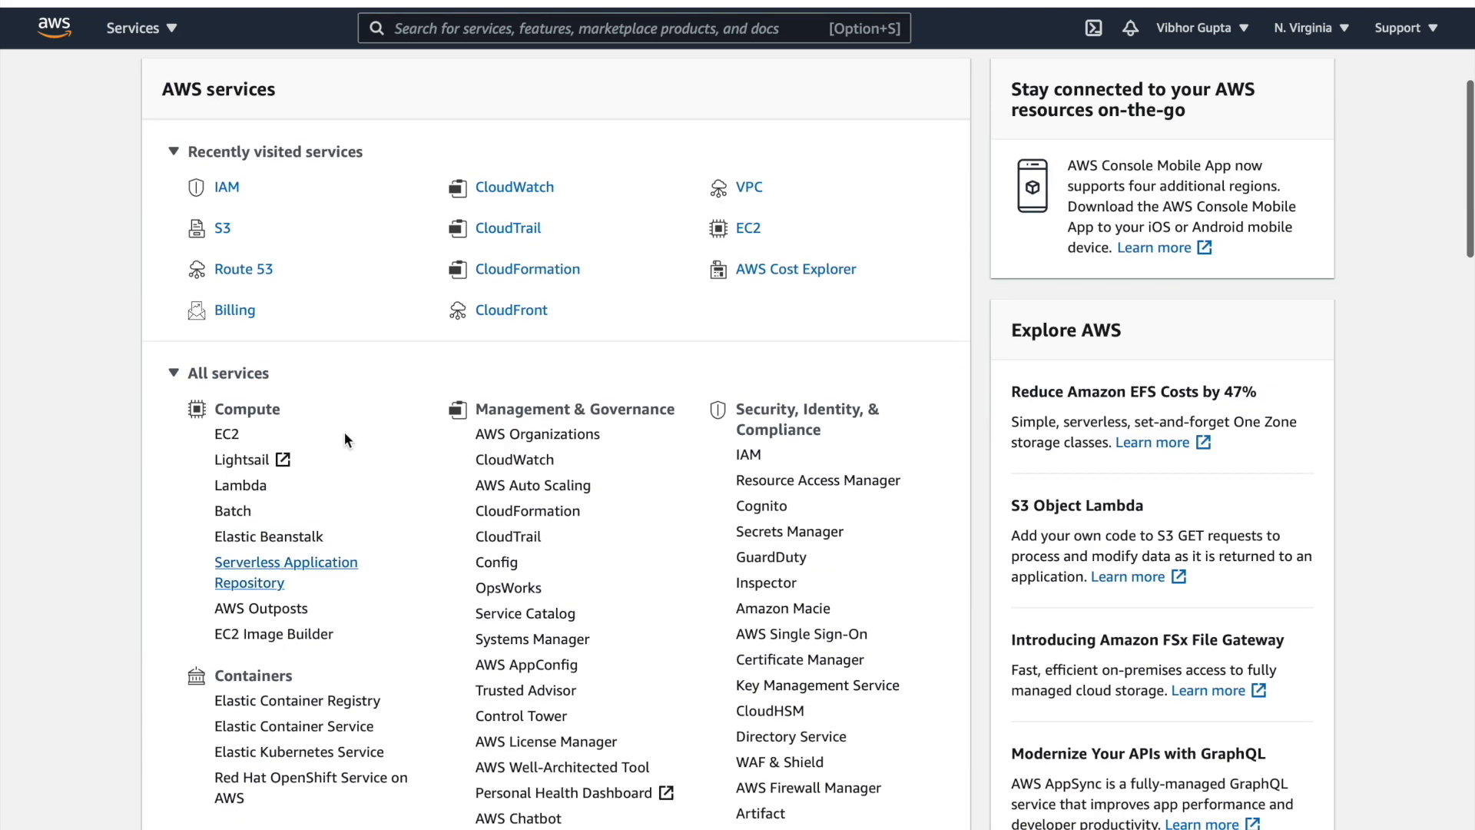
{"action": "left_click", "coordinate": [496, 28]}
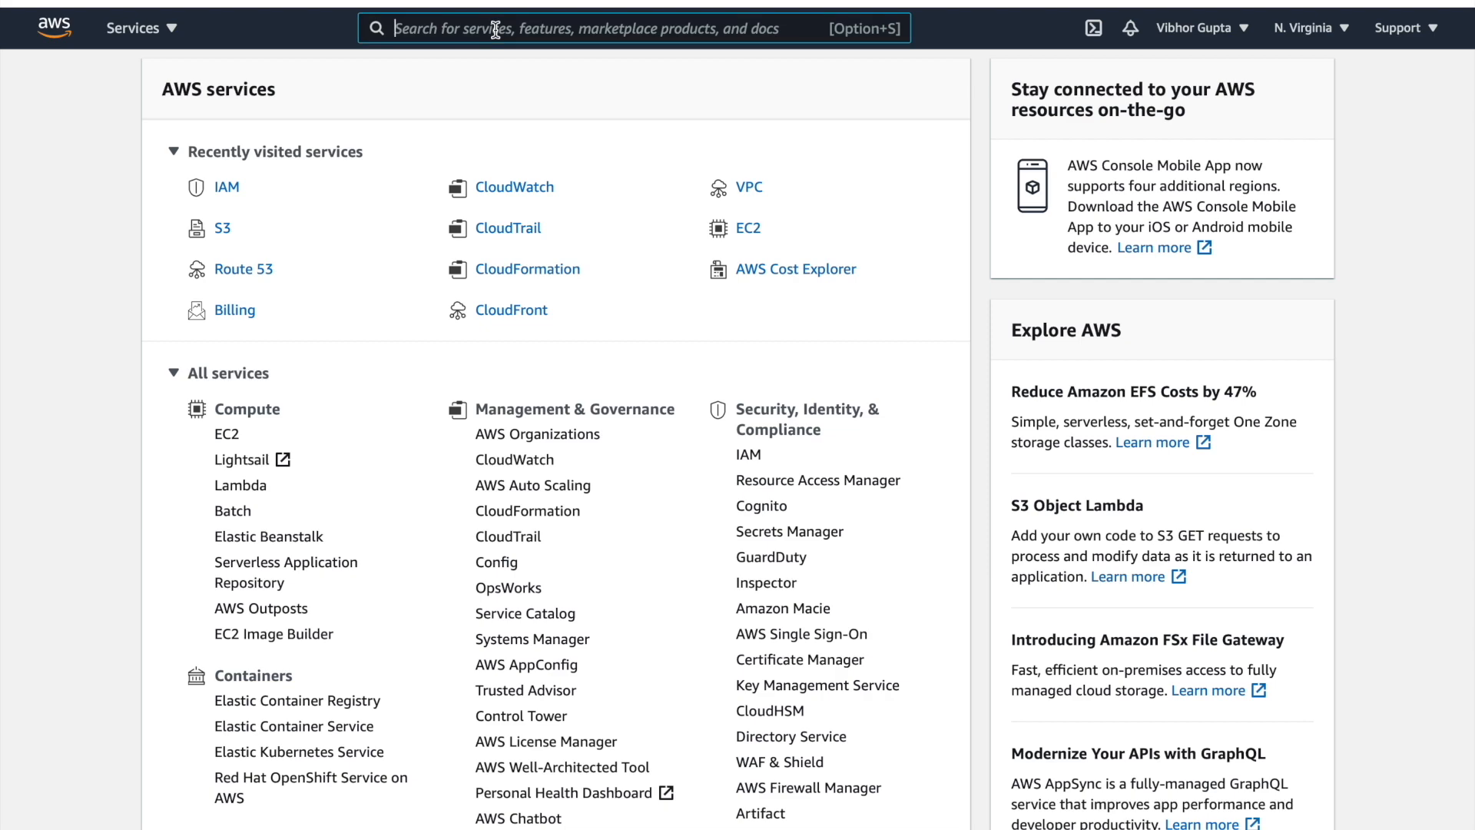
{"action": "type", "text": "iam"}
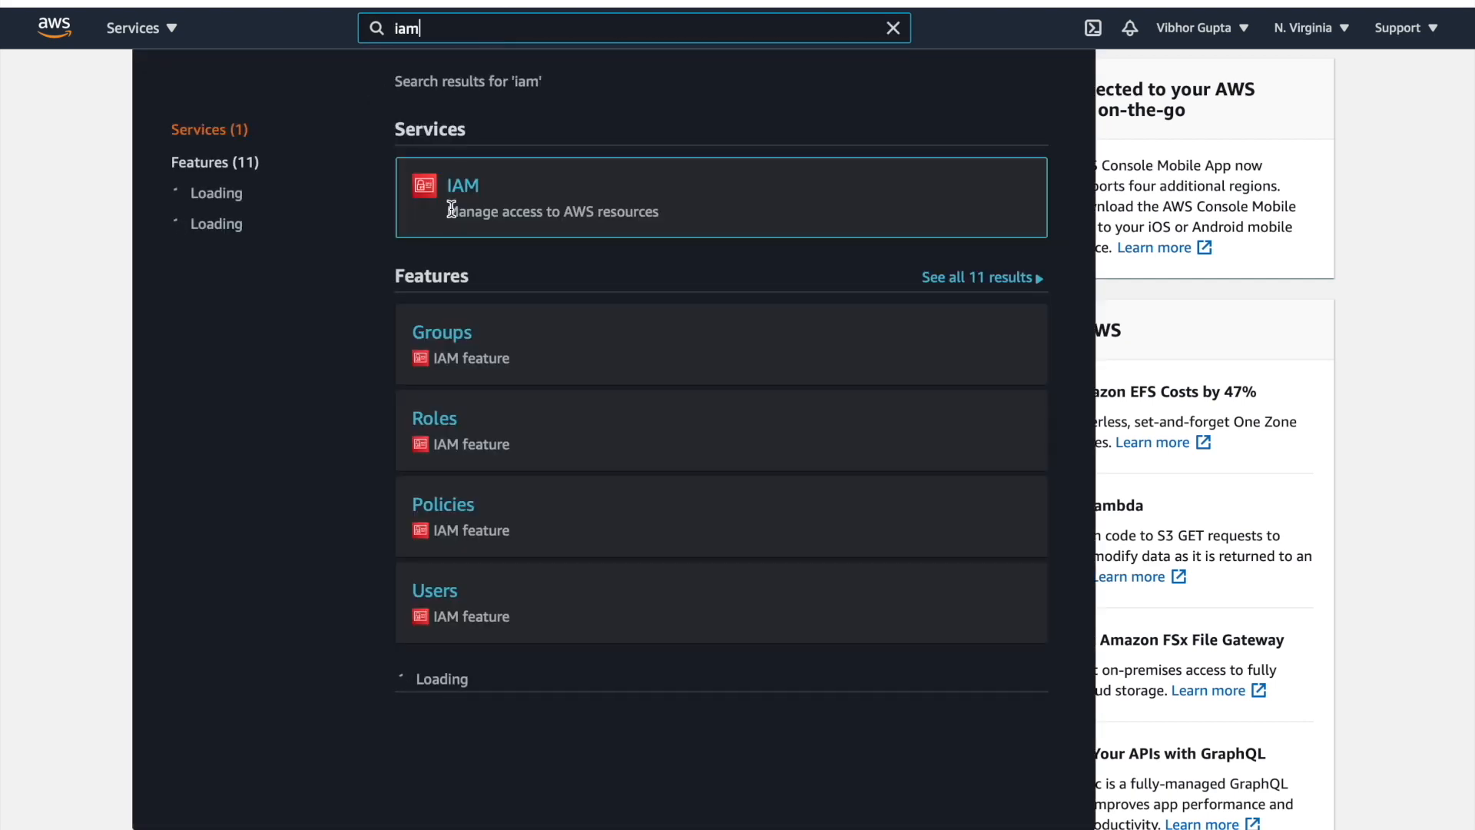
{"action": "left_click", "coordinate": [462, 195]}
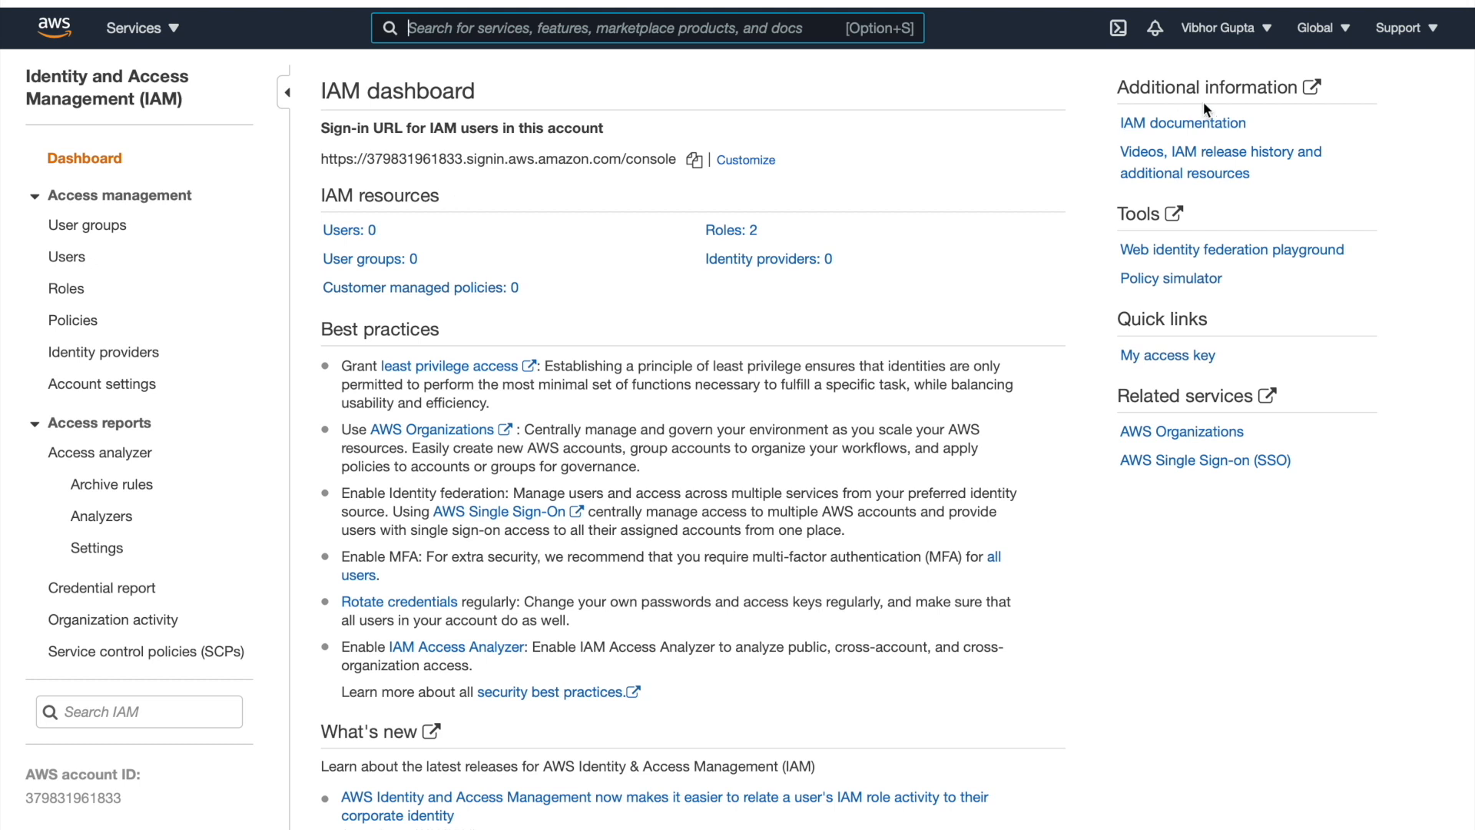
Check the Global region list, then open Customize for the IAM users sign-in URL
{"action": "left_click", "coordinate": [1349, 30]}
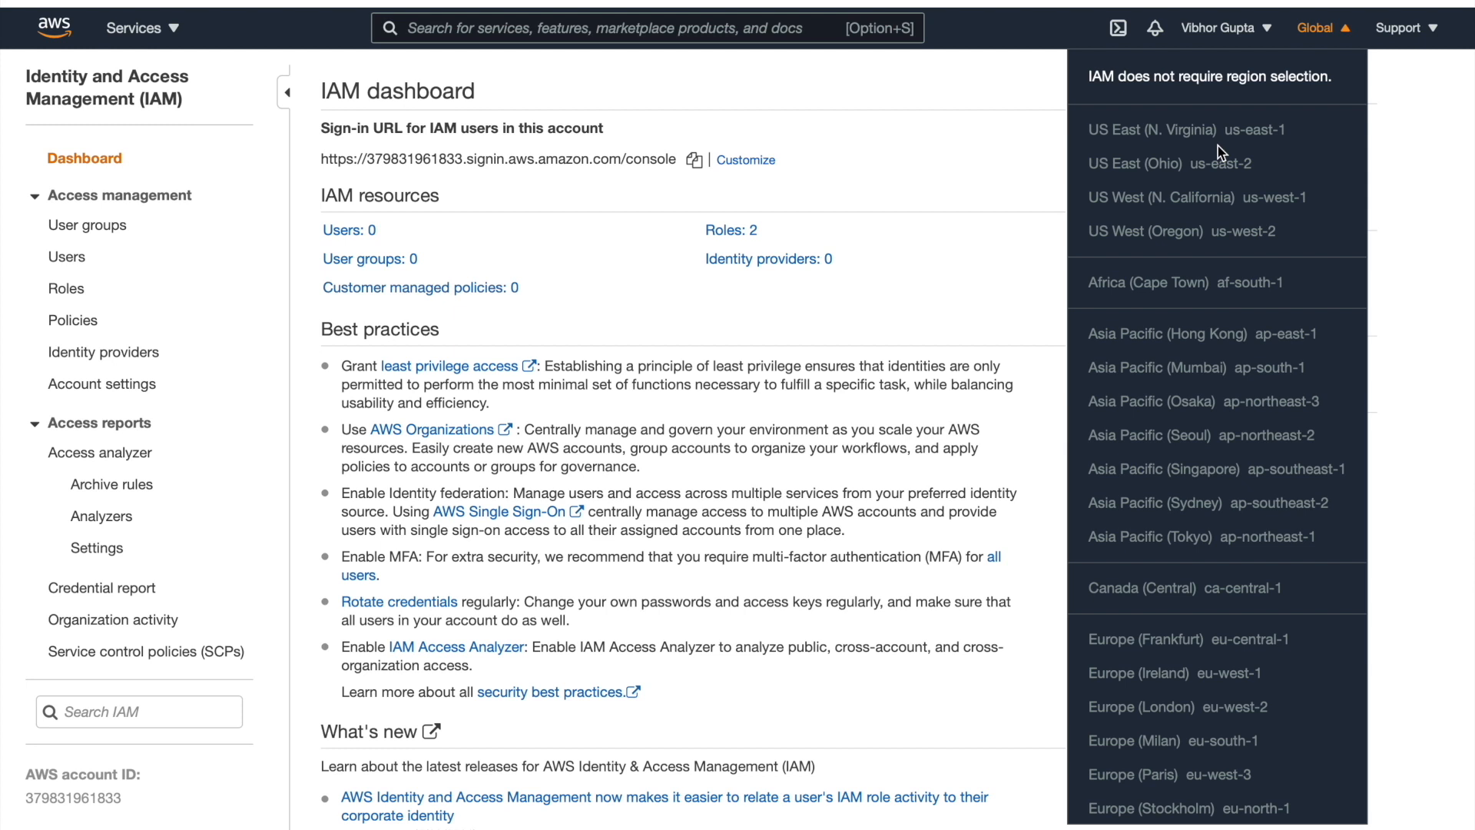
{"action": "left_click", "coordinate": [971, 86]}
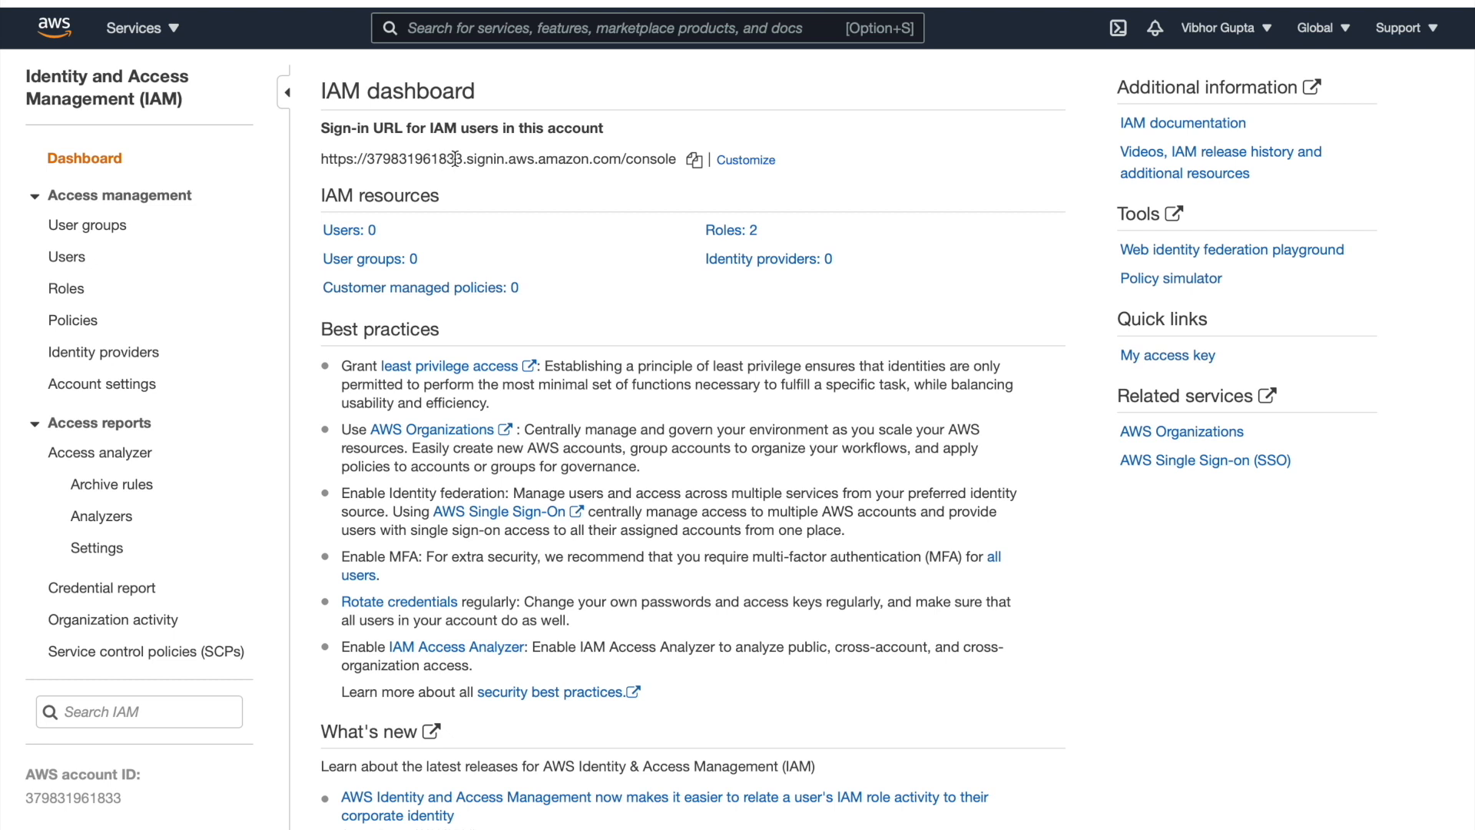
{"action": "left_click", "coordinate": [749, 161]}
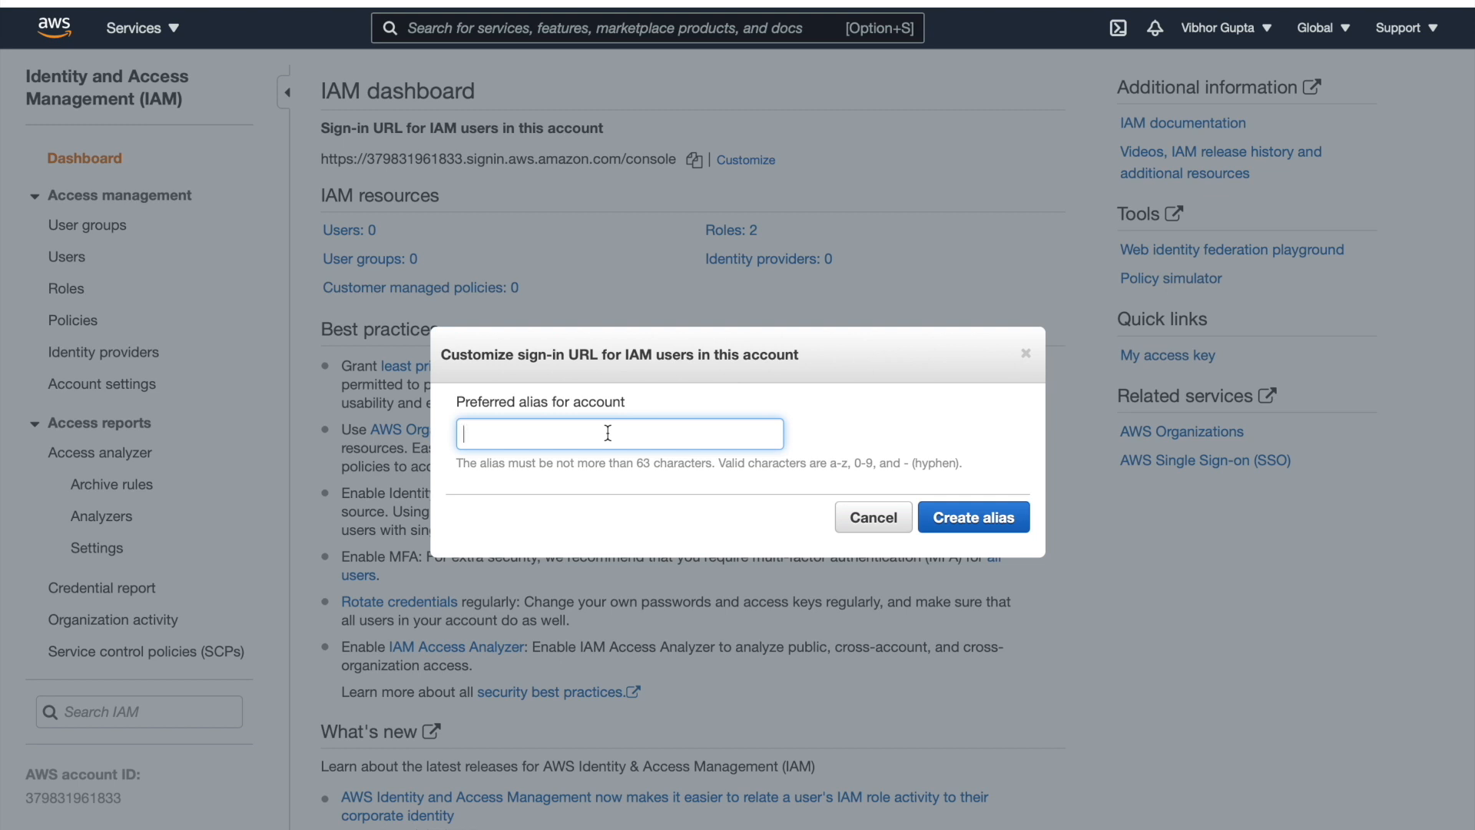
Enter the preferred account alias, correcting typos, and create it
{"action": "type", "text": "vibhorg"}
{"action": "key", "text": "BackSpace"}
{"action": "type", "text": "awsart"}
{"action": "key", "text": "BackSpace"}
{"action": "type", "text": "chitect"}
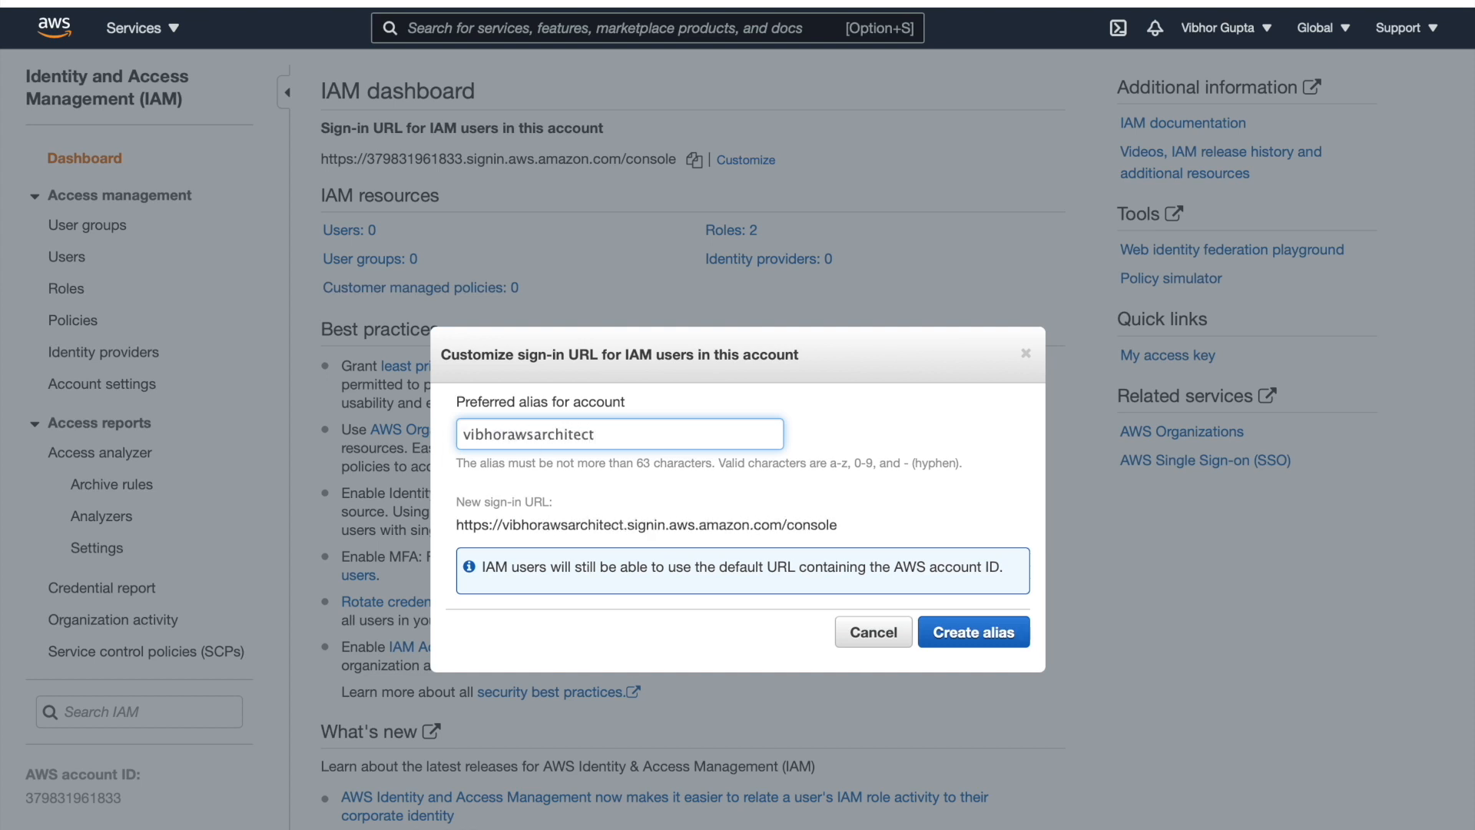
{"action": "left_click", "coordinate": [959, 634]}
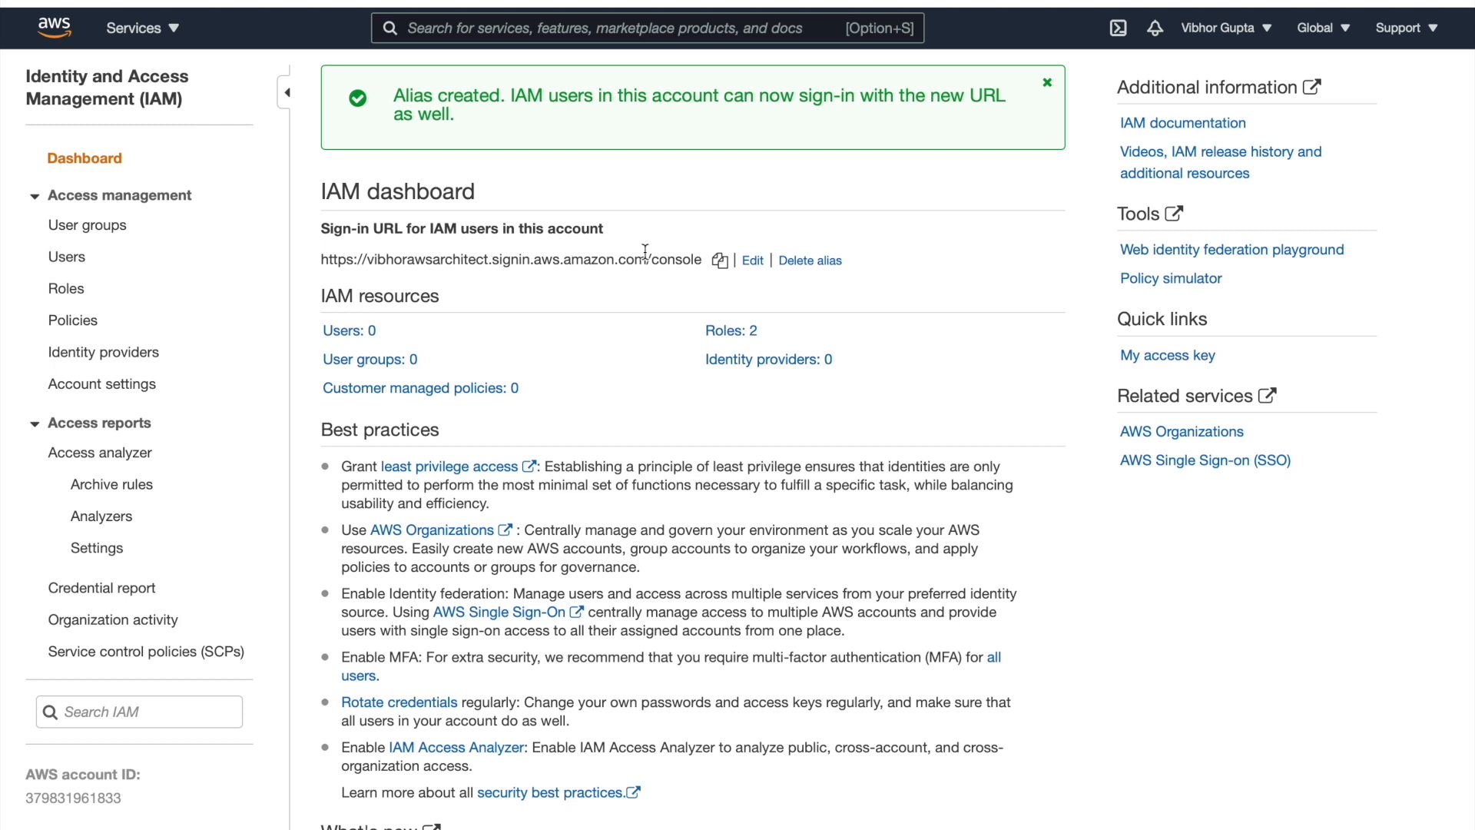
{"action": "left_click", "coordinate": [721, 262]}
From Users, add a user named fulladminaccess and tick Programmatic access
{"action": "left_click", "coordinate": [81, 266]}
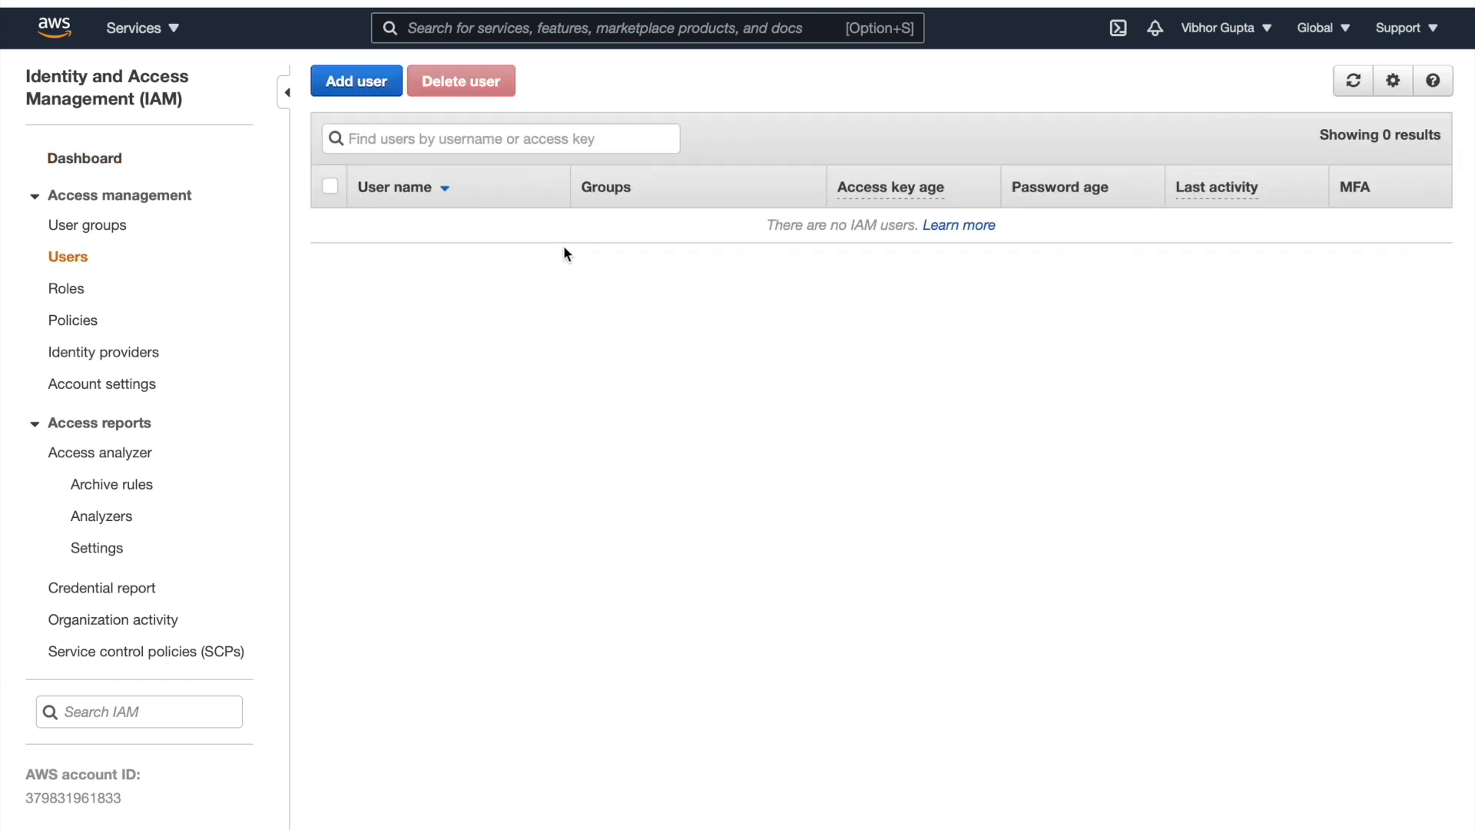
{"action": "left_click", "coordinate": [375, 94]}
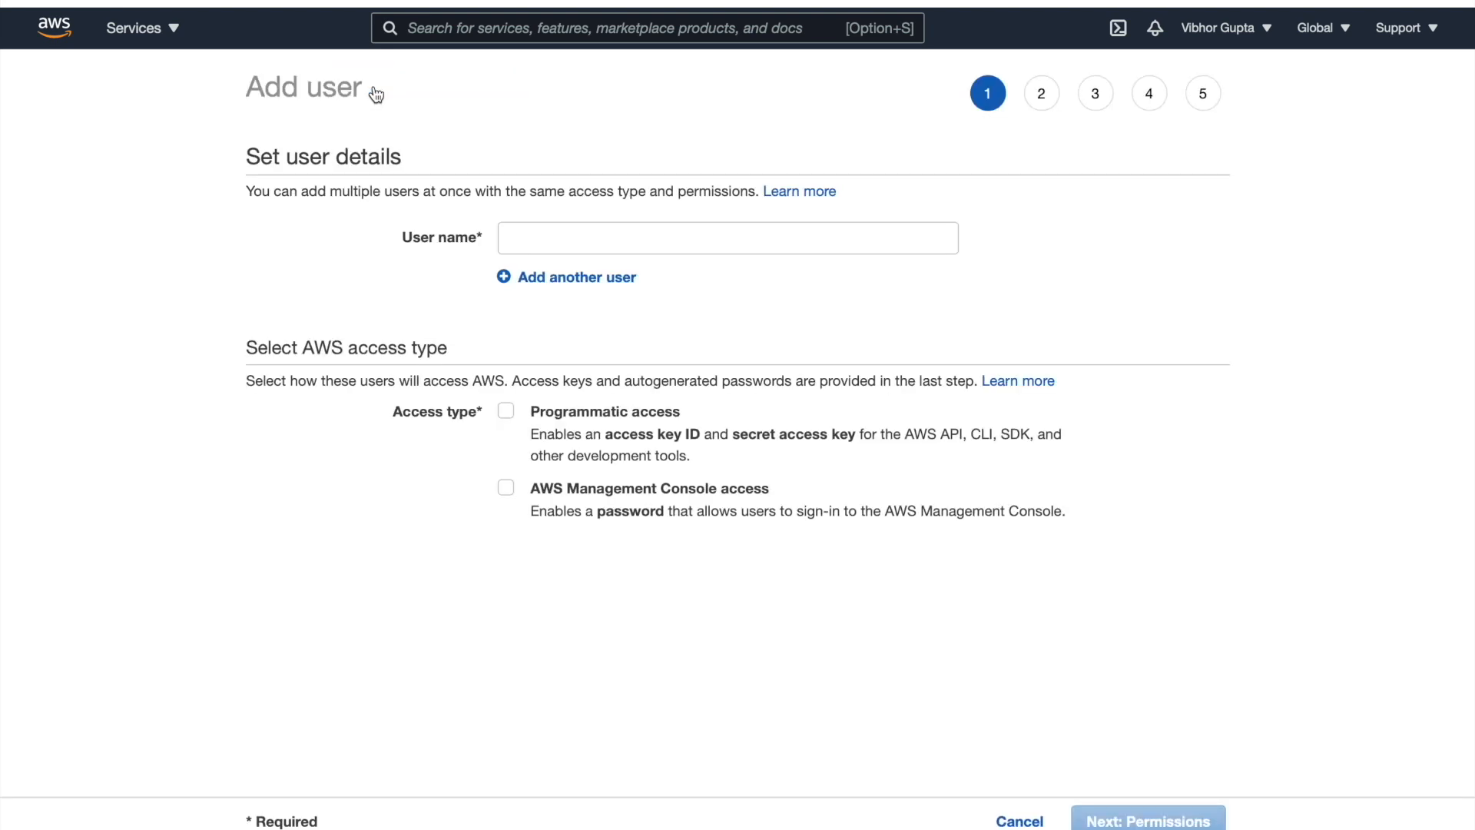
{"action": "left_click", "coordinate": [558, 237]}
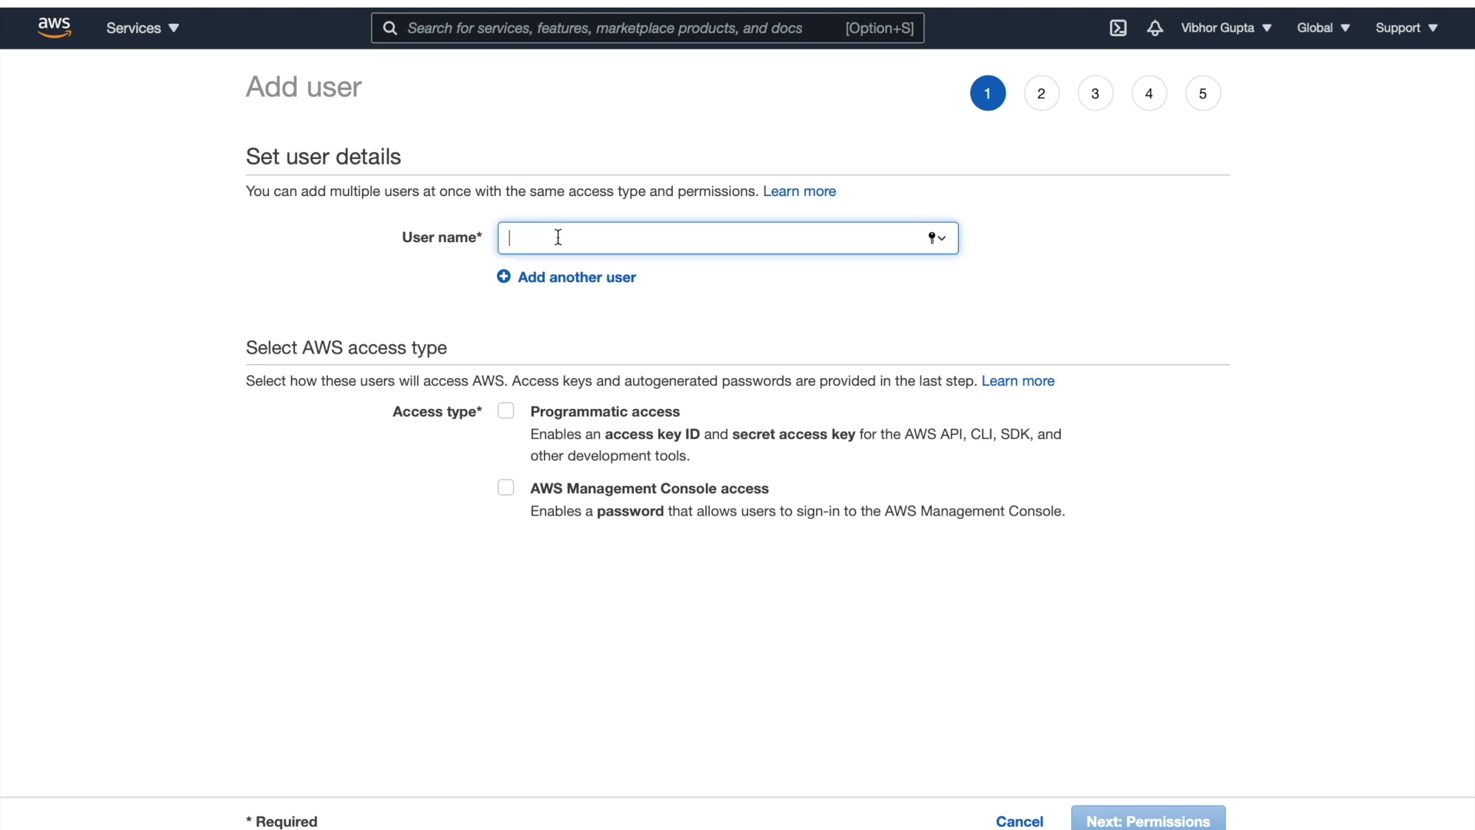
{"action": "type", "text": "fu"}
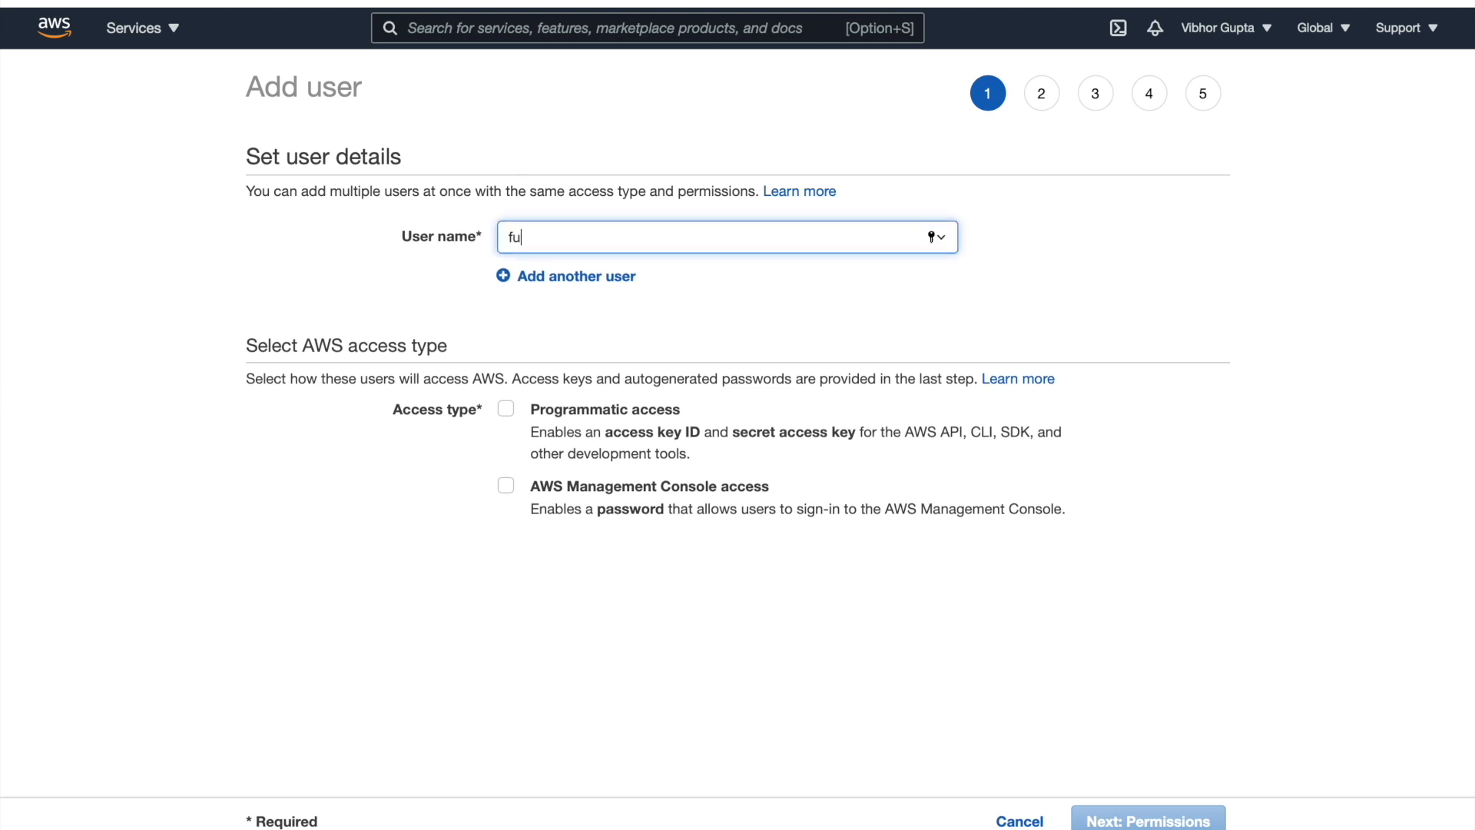
{"action": "type", "text": "lladminaccess"}
{"action": "left_click", "coordinate": [507, 412]}
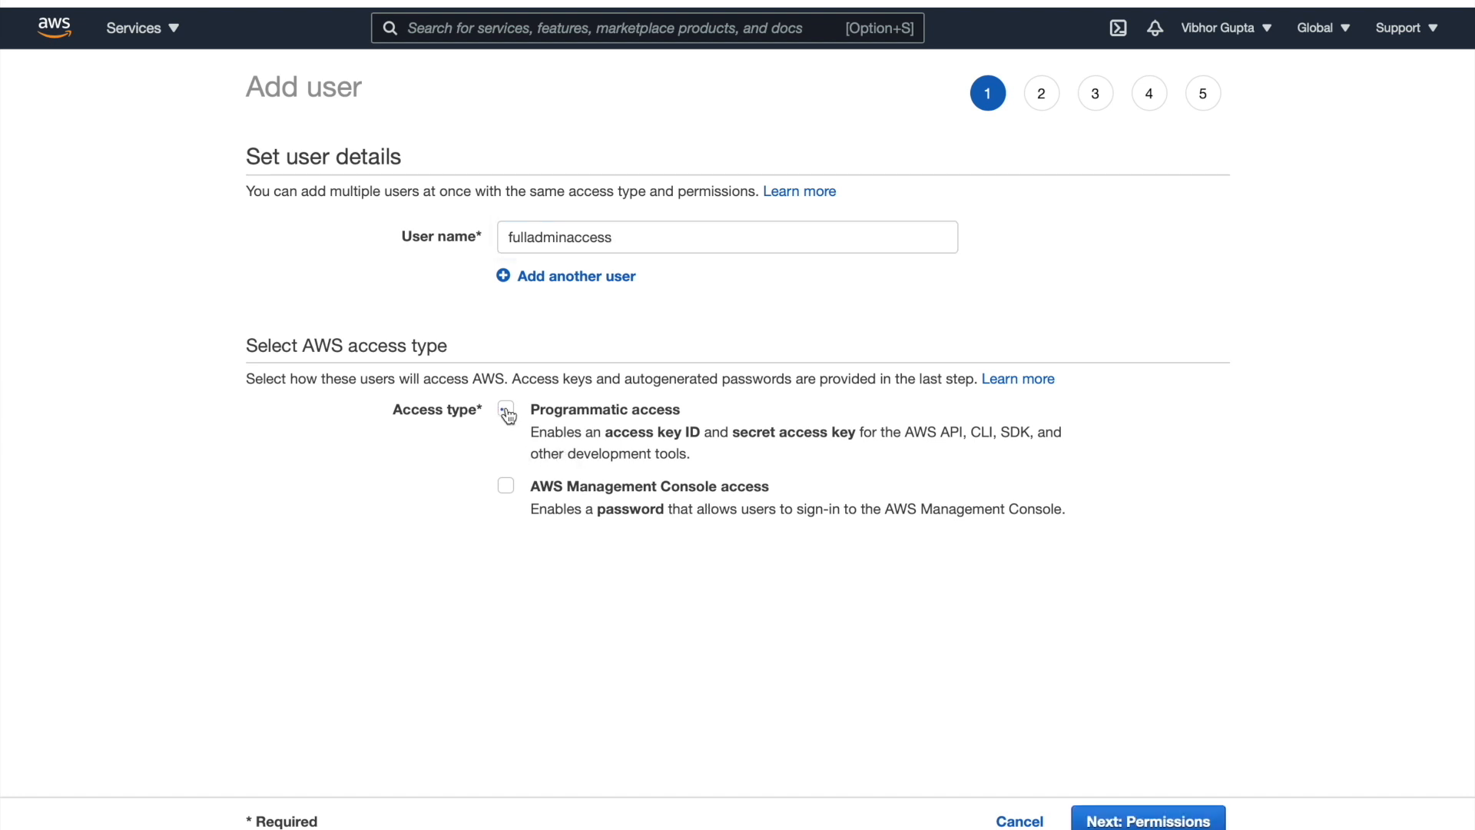
Enable console access with a custom password and no forced reset, then continue to Permissions
{"action": "left_click", "coordinate": [507, 489]}
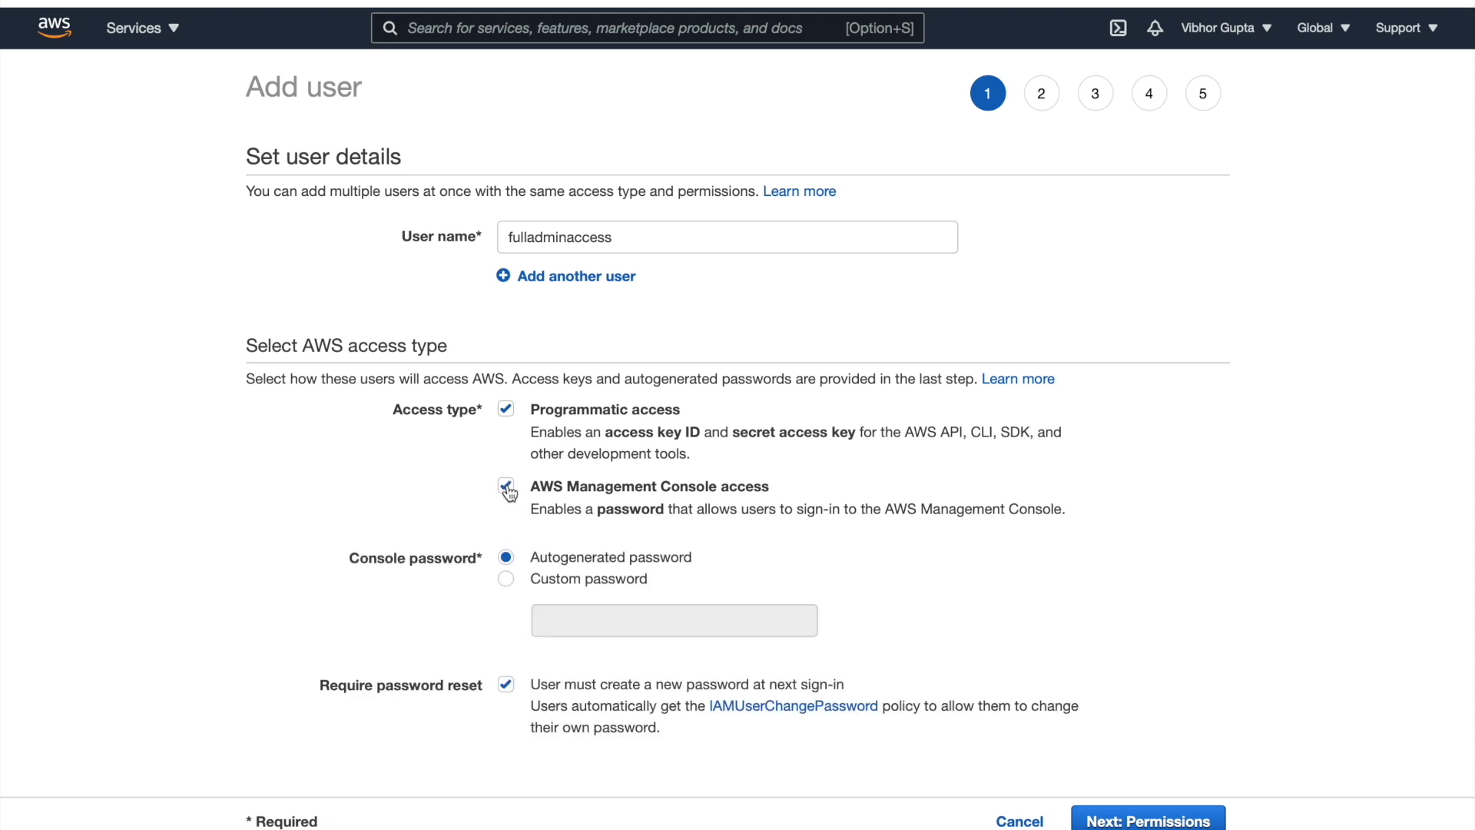
{"action": "left_click", "coordinate": [507, 580]}
{"action": "left_click", "coordinate": [578, 617]}
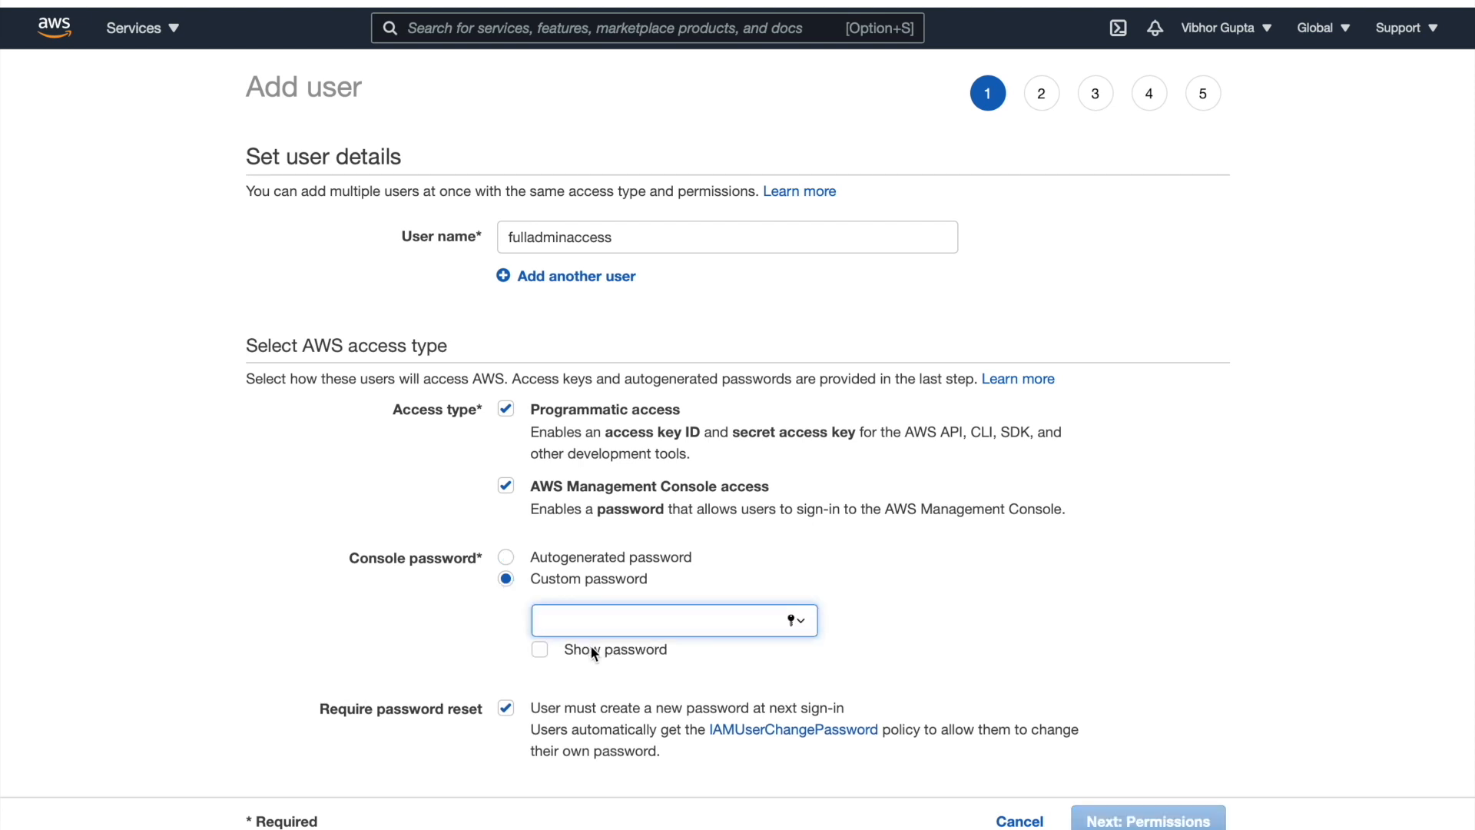
{"action": "type", "text": "*********"}
{"action": "scroll", "coordinate": [512, 712], "scroll_direction": "down", "scroll_amount": 1}
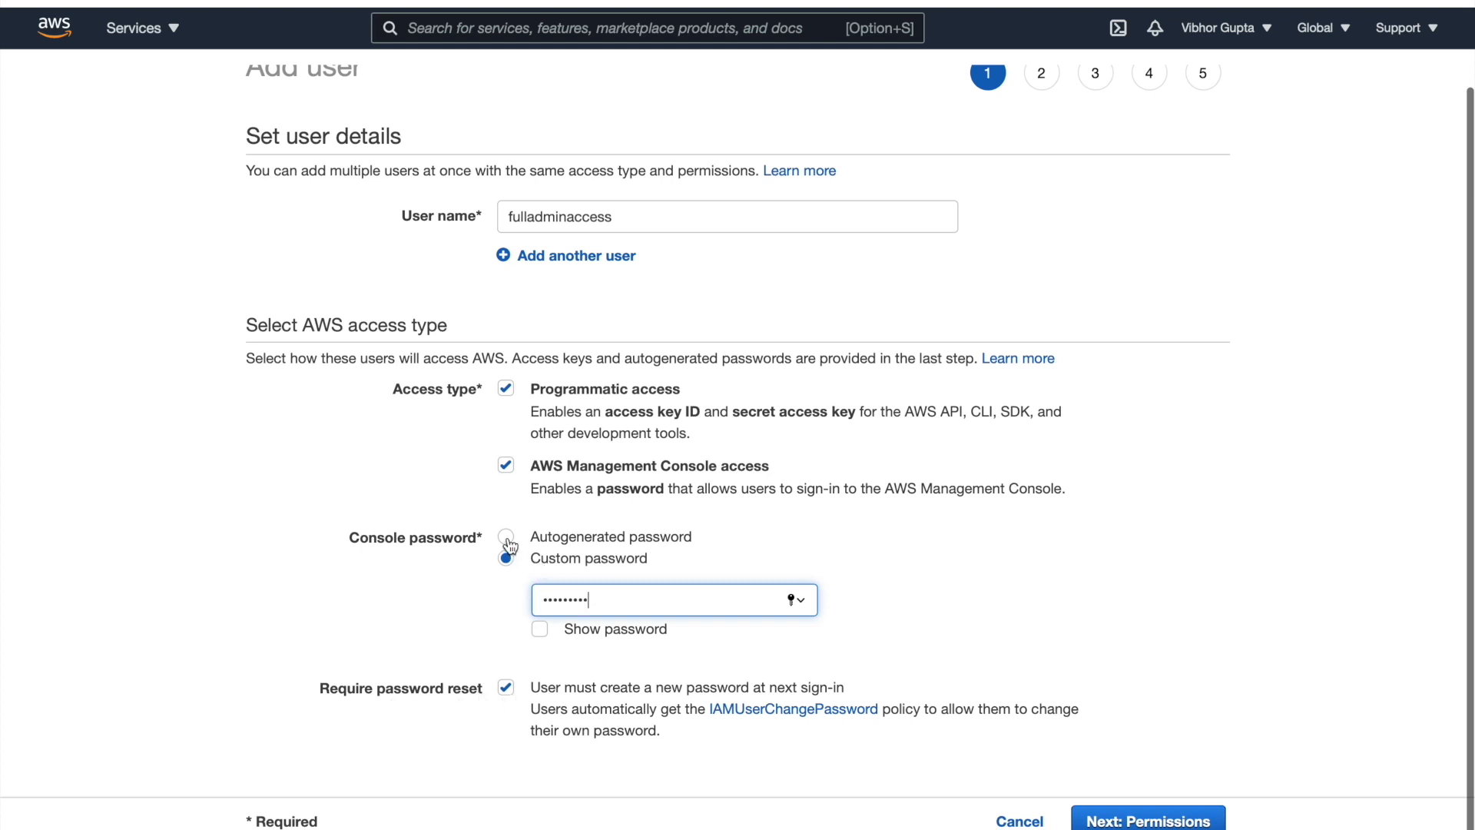
{"action": "left_click", "coordinate": [507, 693]}
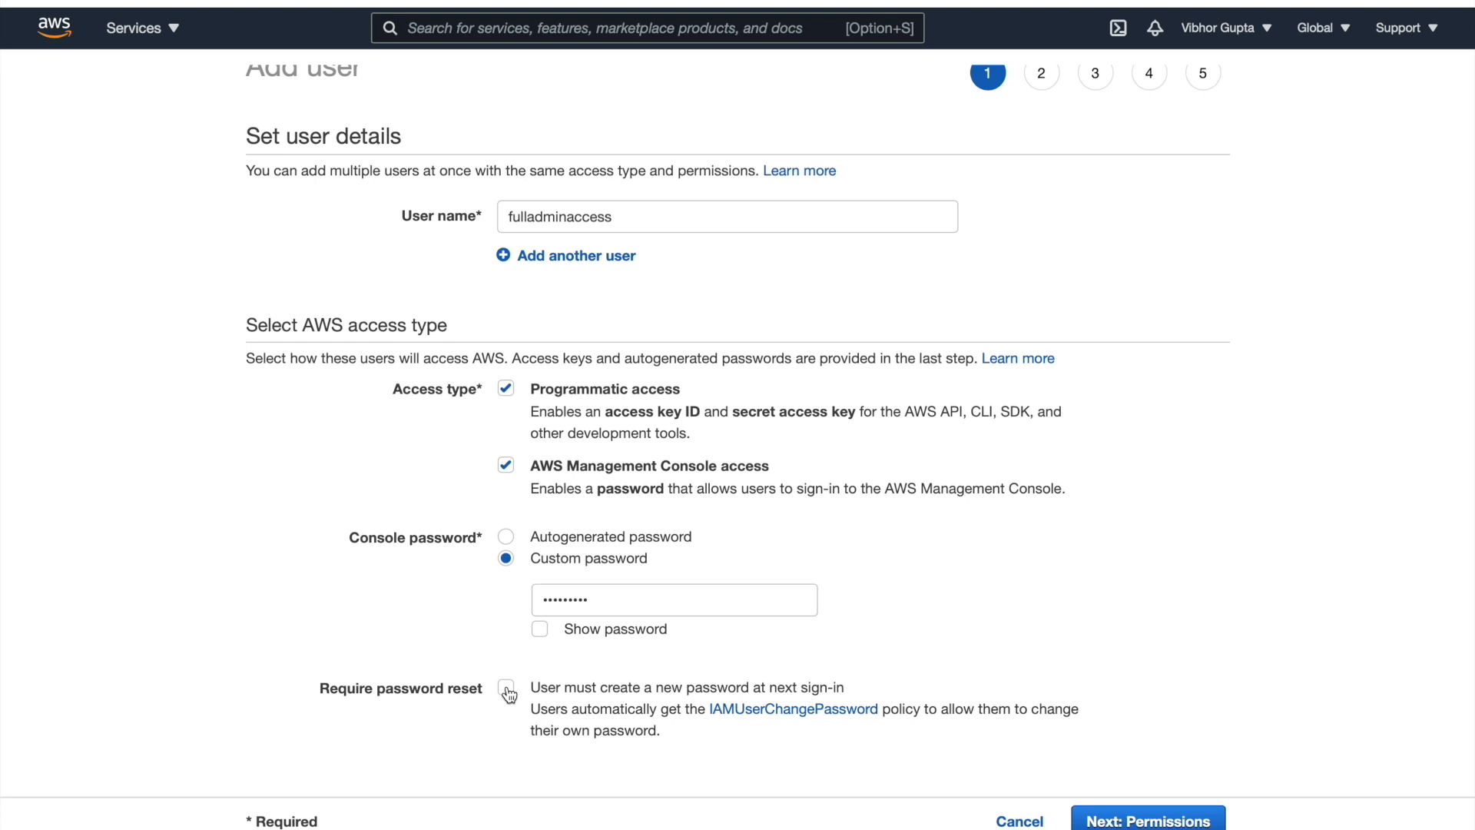
{"action": "left_click", "coordinate": [1150, 823]}
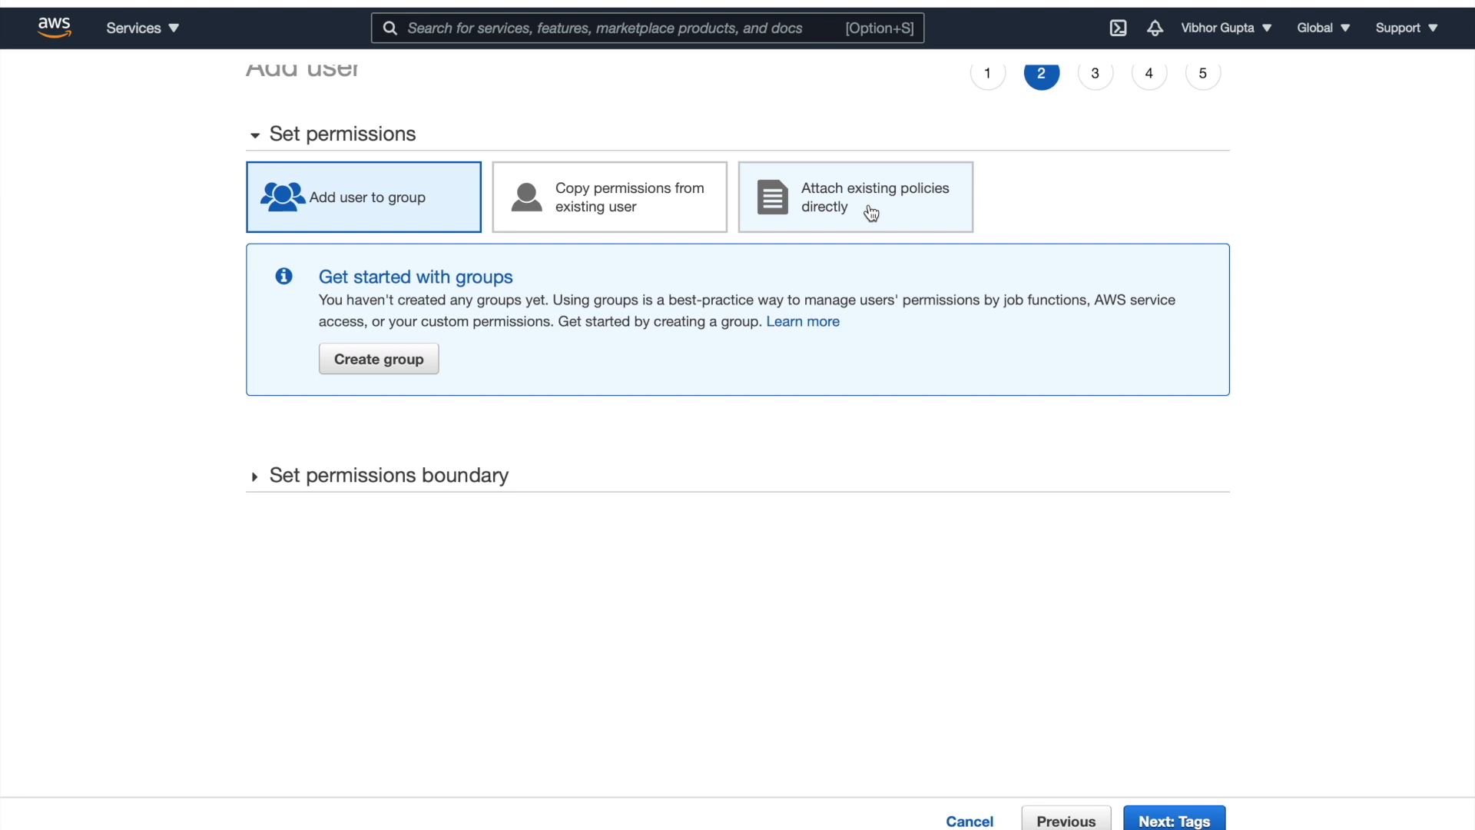
Select 'Attach existing policies directly' on the Set permissions step
{"action": "left_click", "coordinate": [871, 213]}
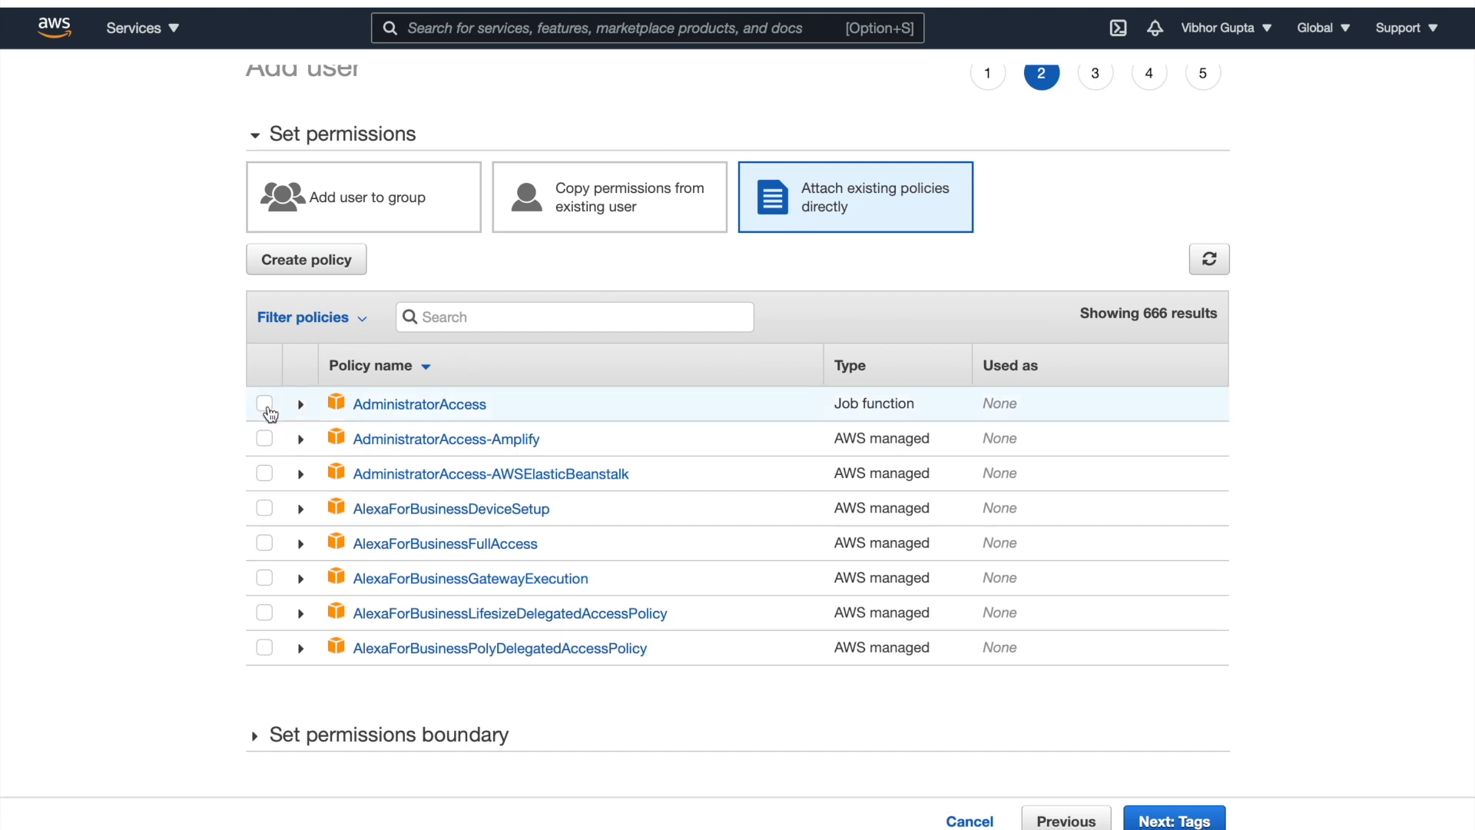
Attach AdministratorAccess, view its JSON, and advance past Tags to Review
{"action": "left_click", "coordinate": [265, 404]}
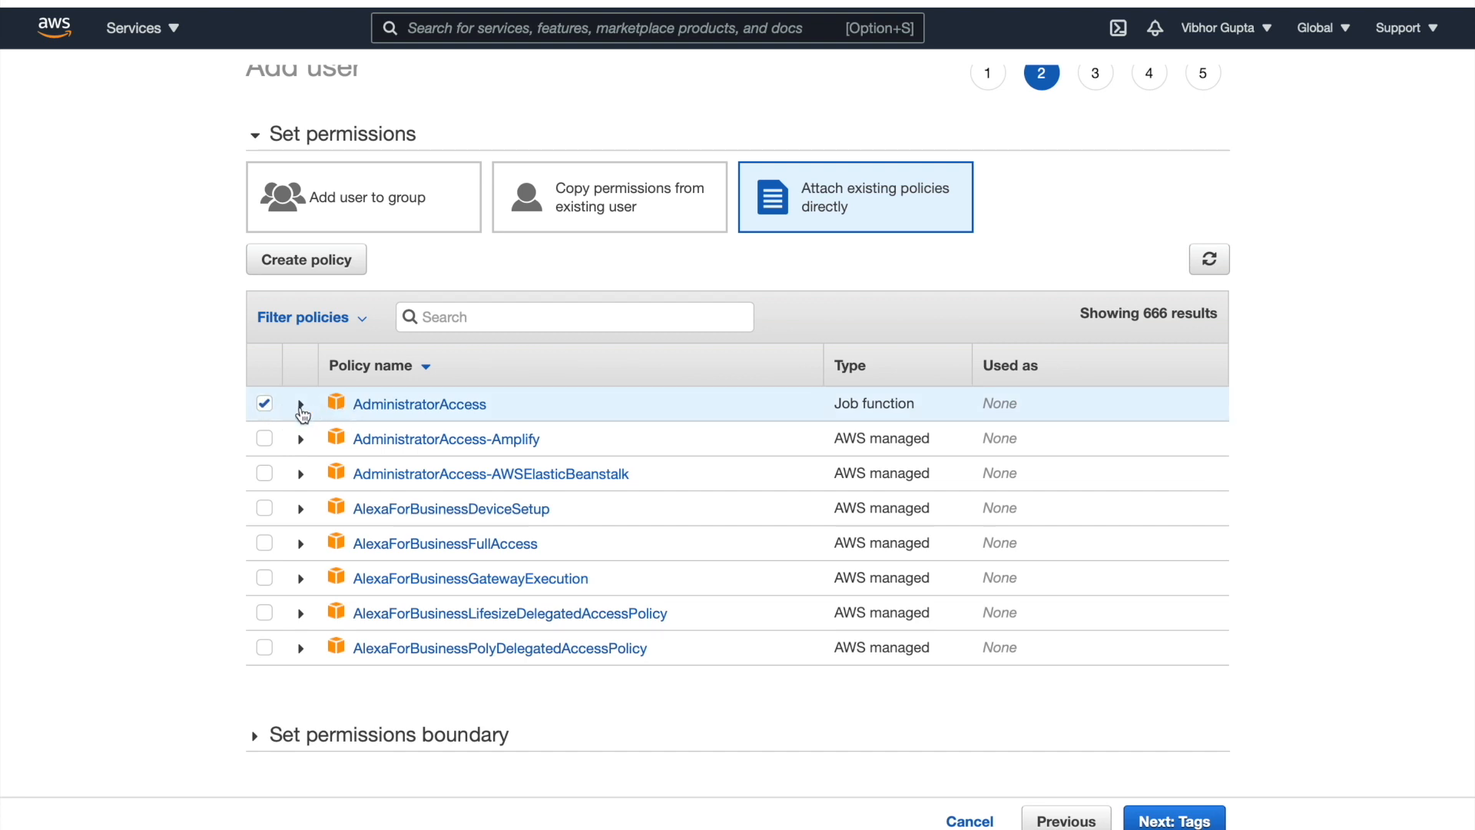
{"action": "left_click", "coordinate": [301, 405]}
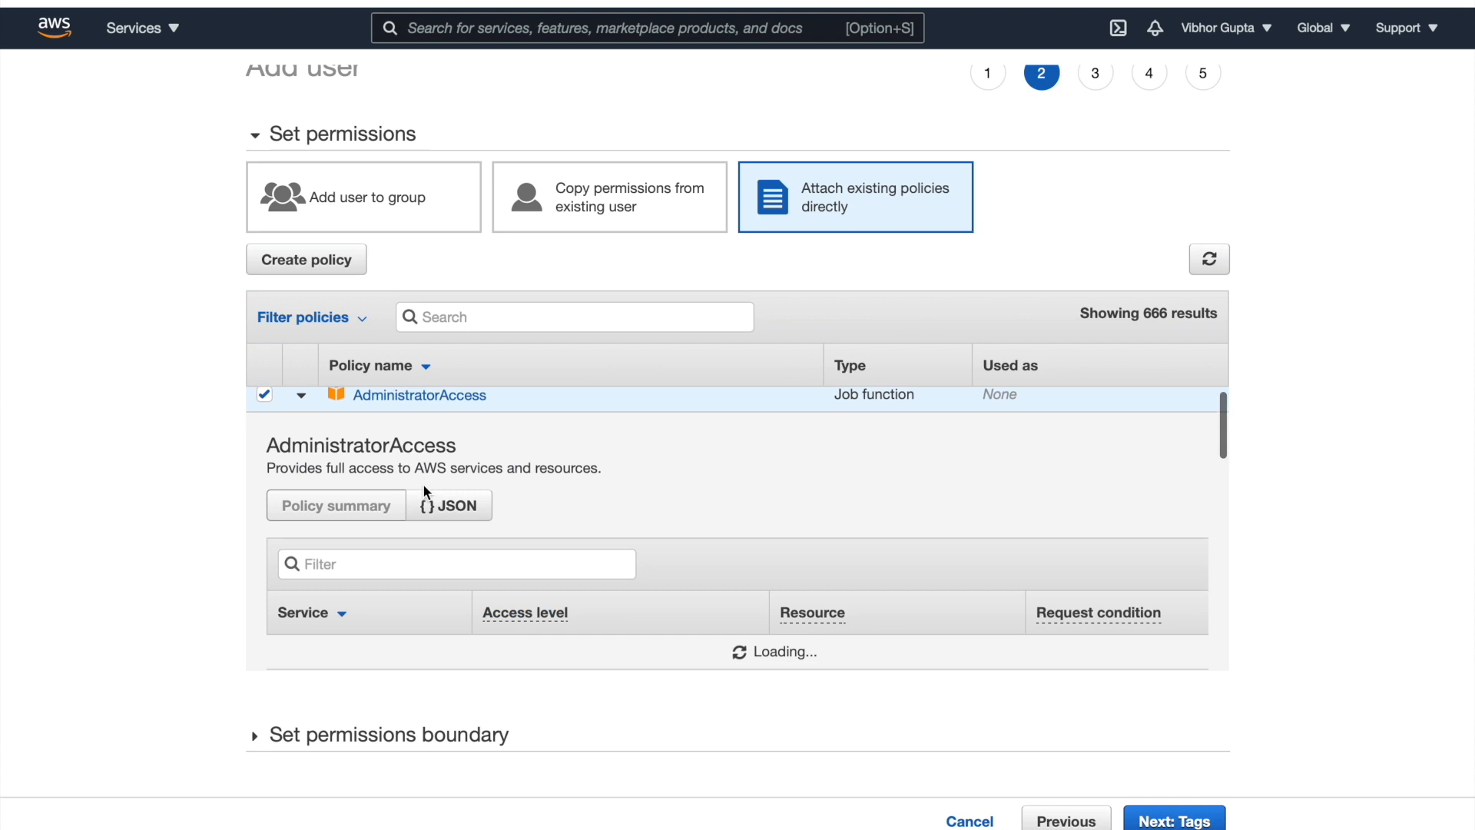
{"action": "scroll", "coordinate": [438, 476], "scroll_direction": "down", "scroll_amount": 2}
{"action": "left_click", "coordinate": [450, 429]}
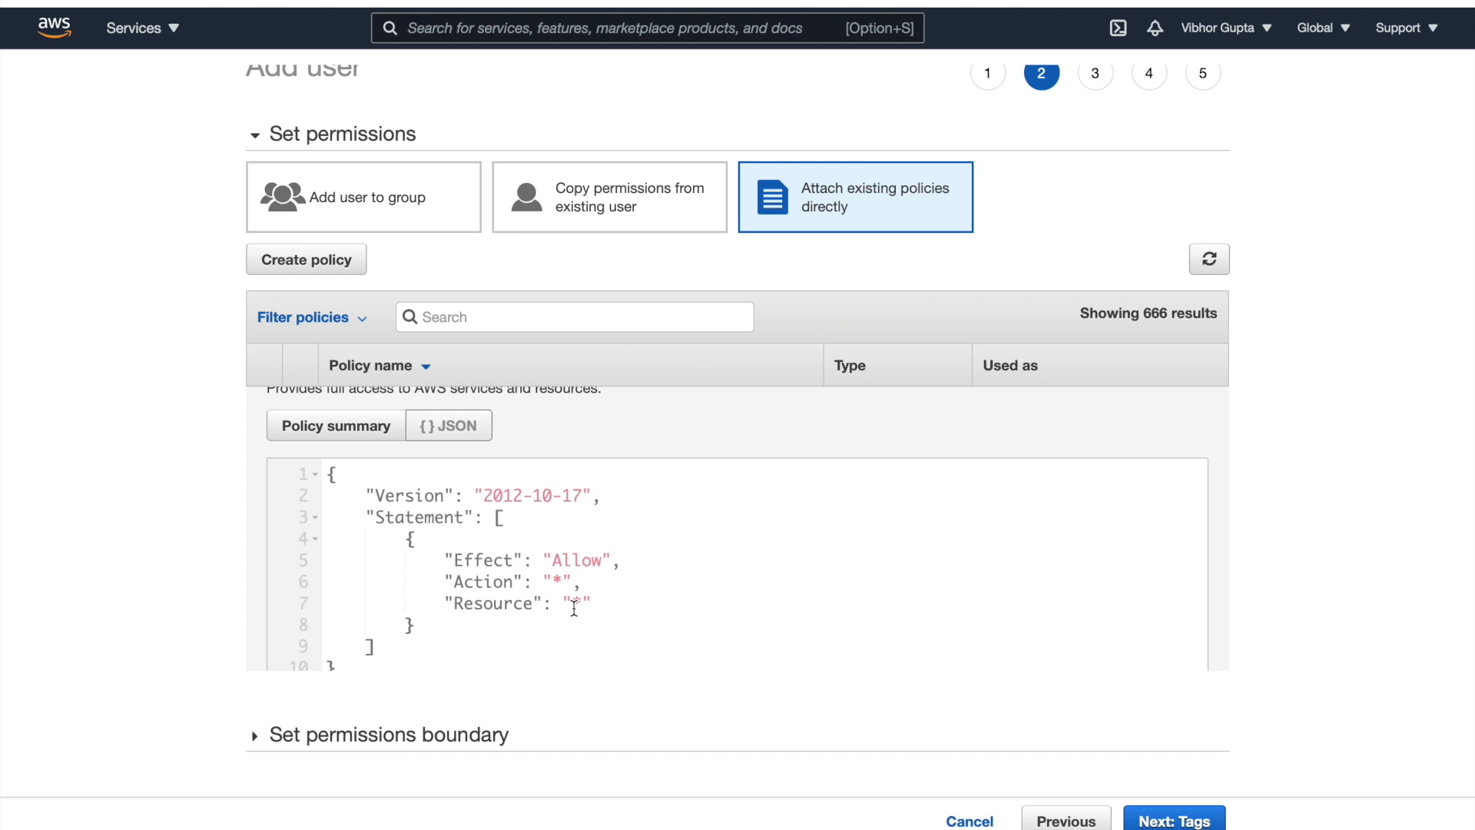
{"action": "left_click", "coordinate": [1158, 821]}
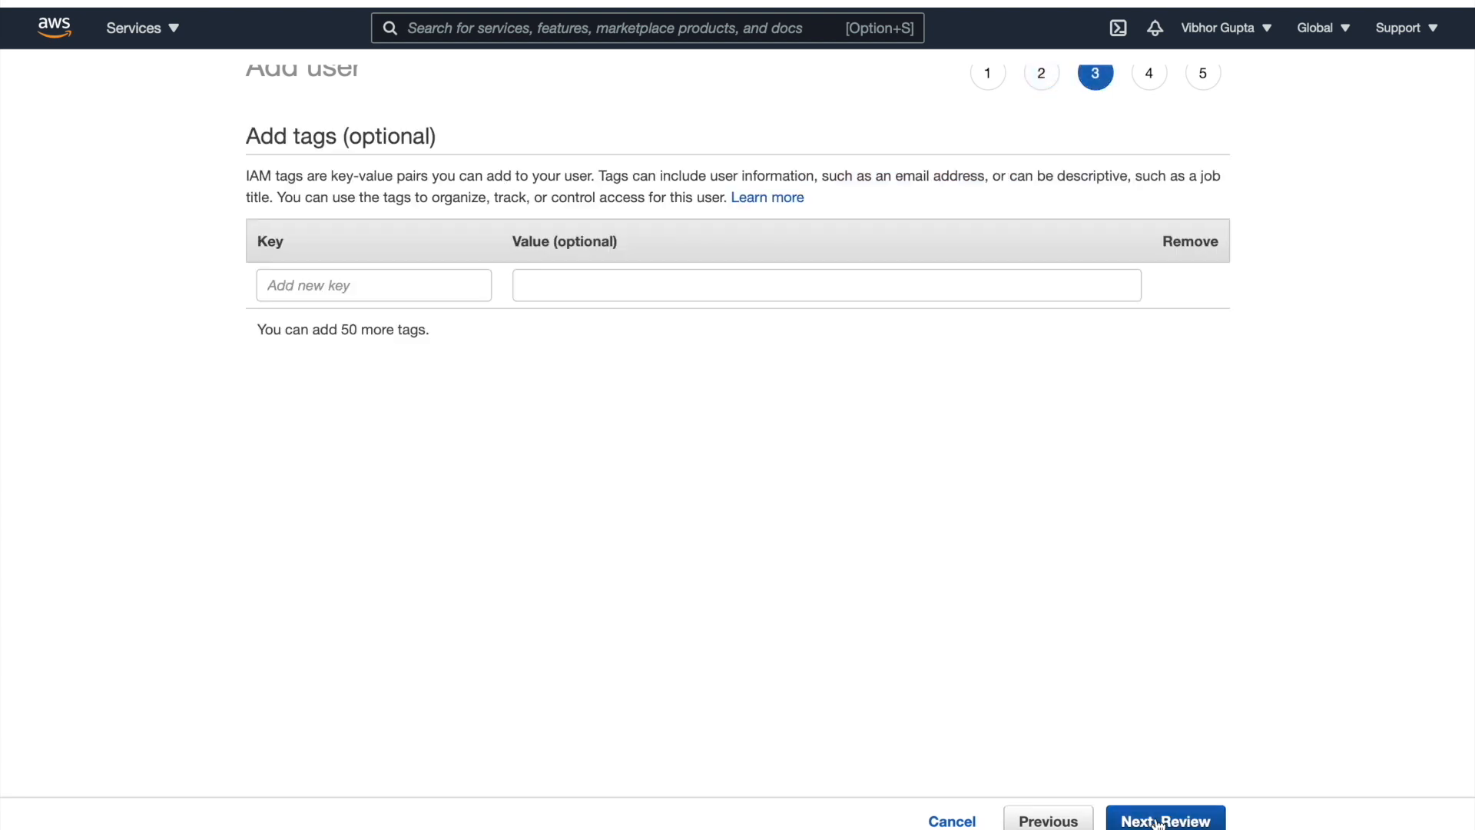
{"action": "left_click", "coordinate": [1158, 821]}
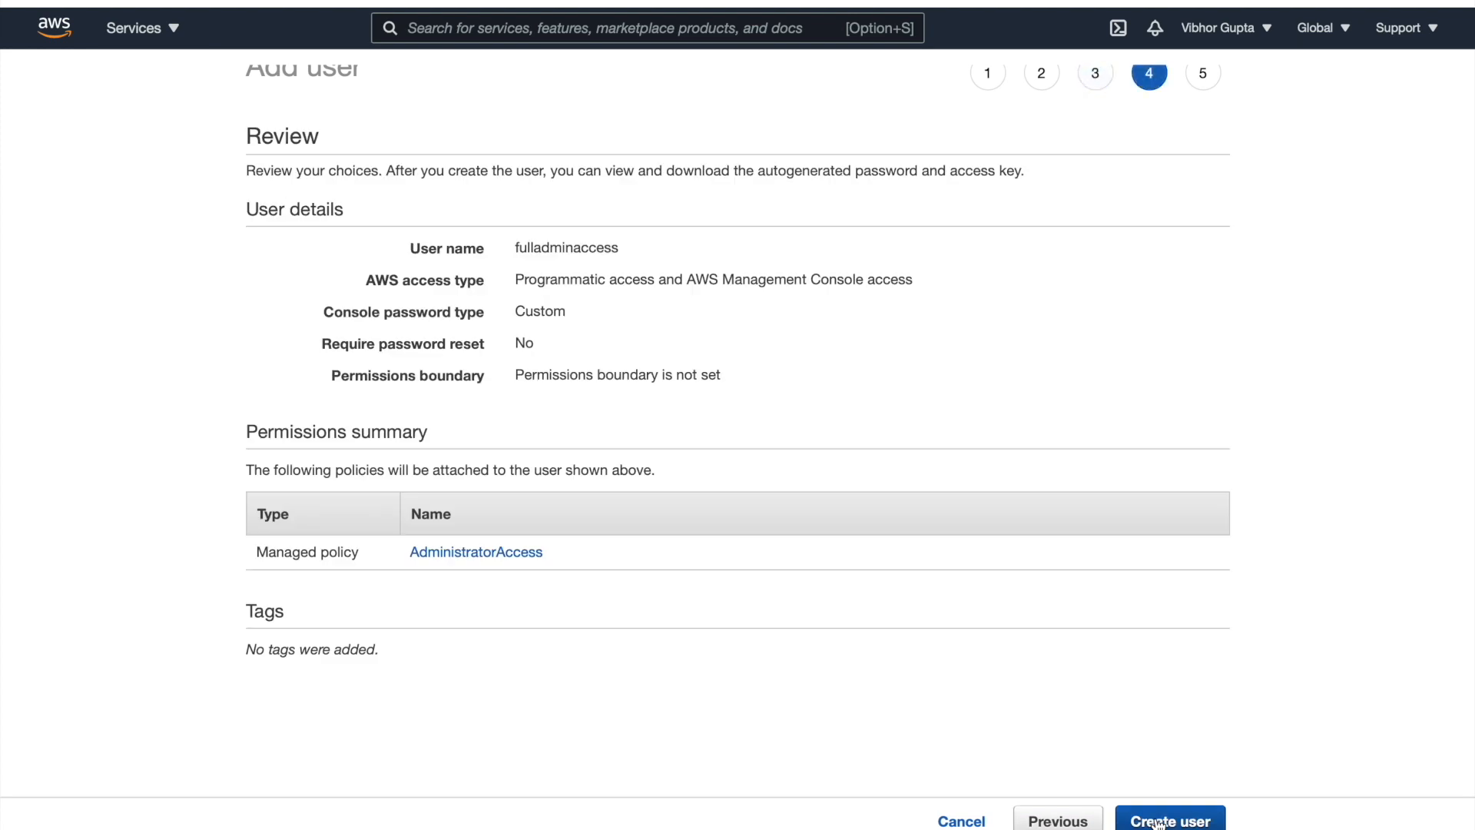
Create the fulladminaccess user from the Review step
{"action": "left_click", "coordinate": [1158, 823]}
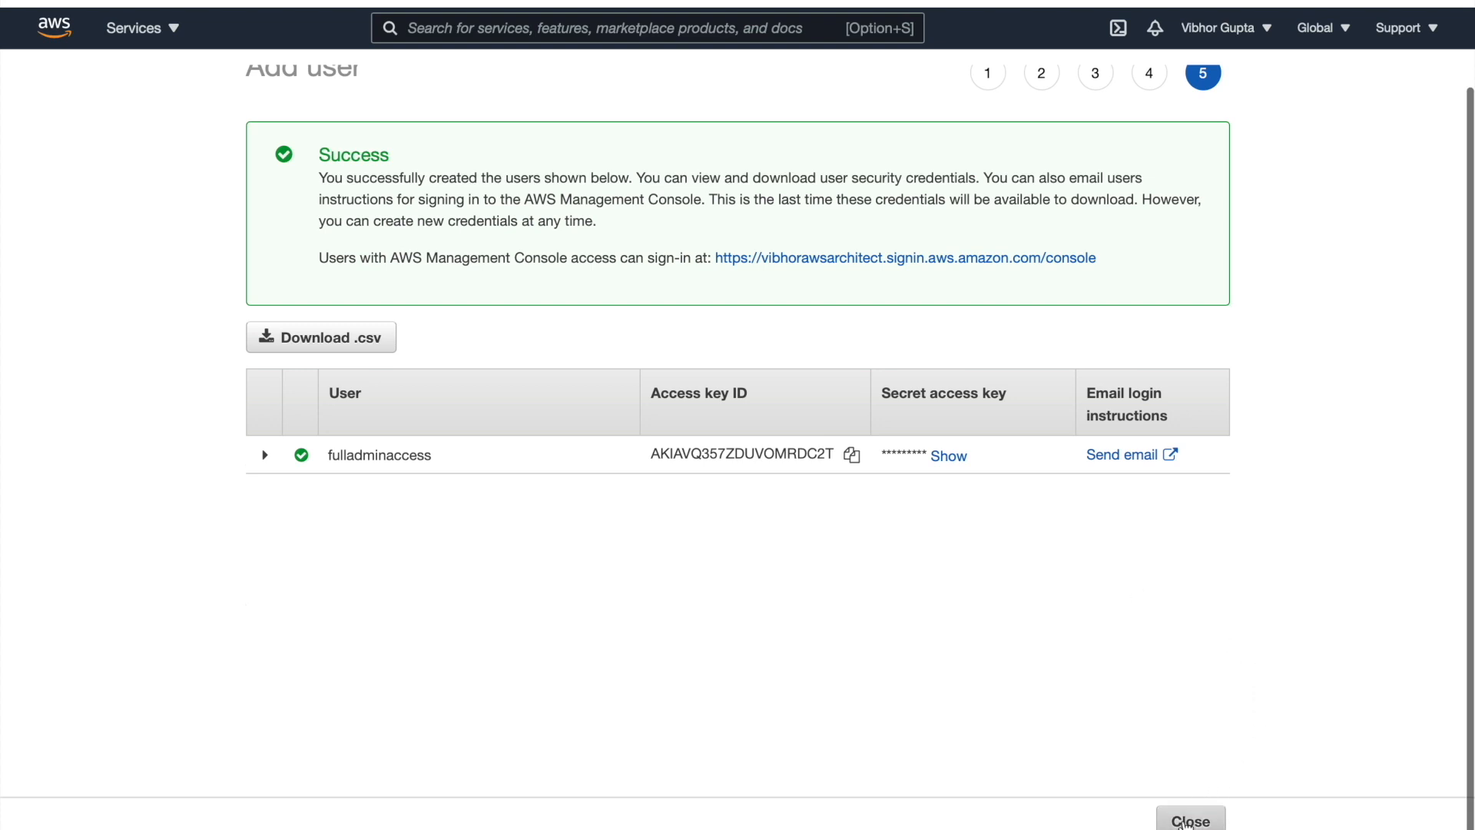
Copy the IAM users sign-in URL from the IAM dashboard and sign out
{"action": "left_click", "coordinate": [1187, 820]}
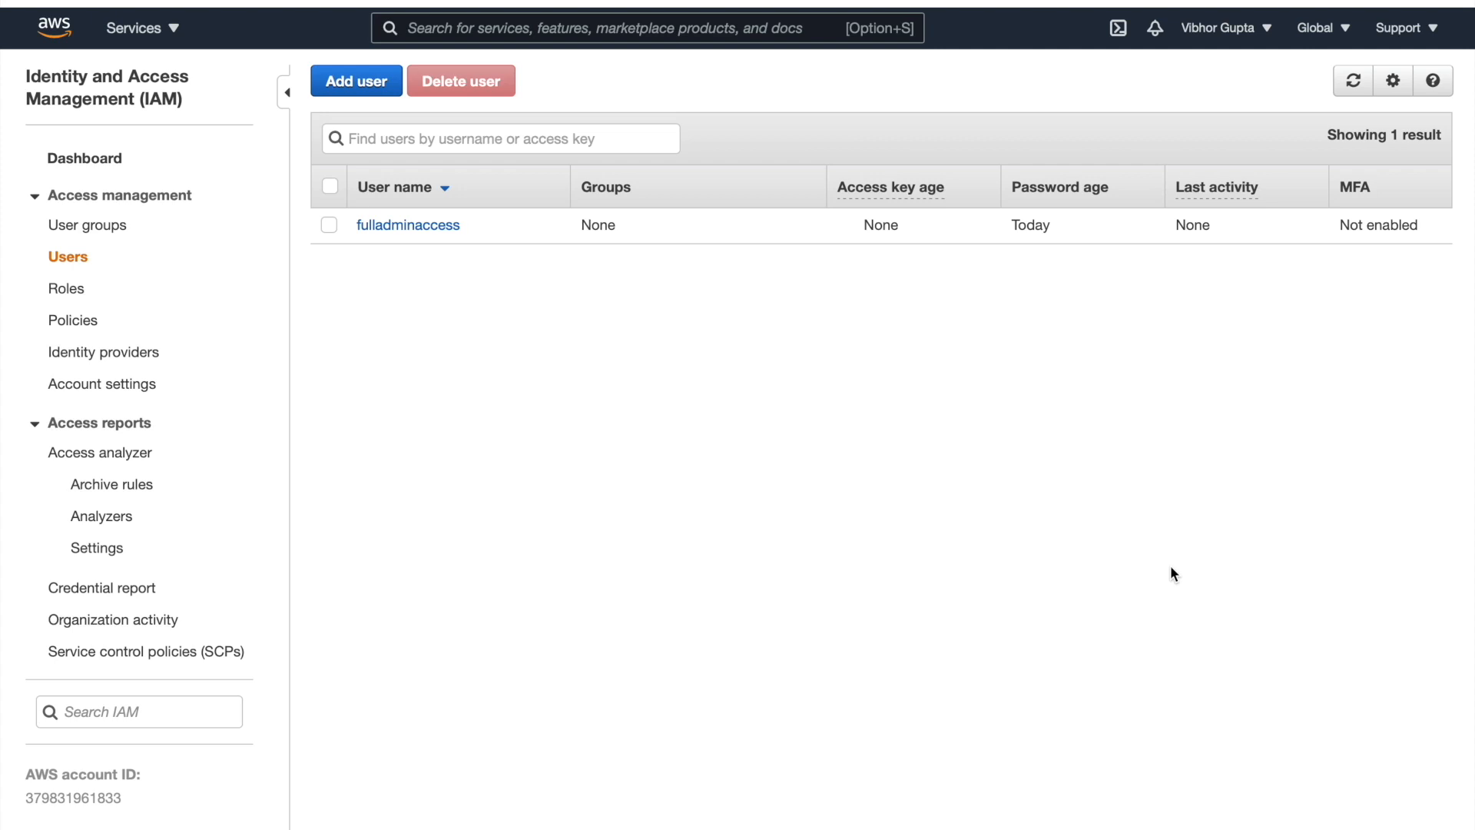
{"action": "left_click", "coordinate": [111, 160]}
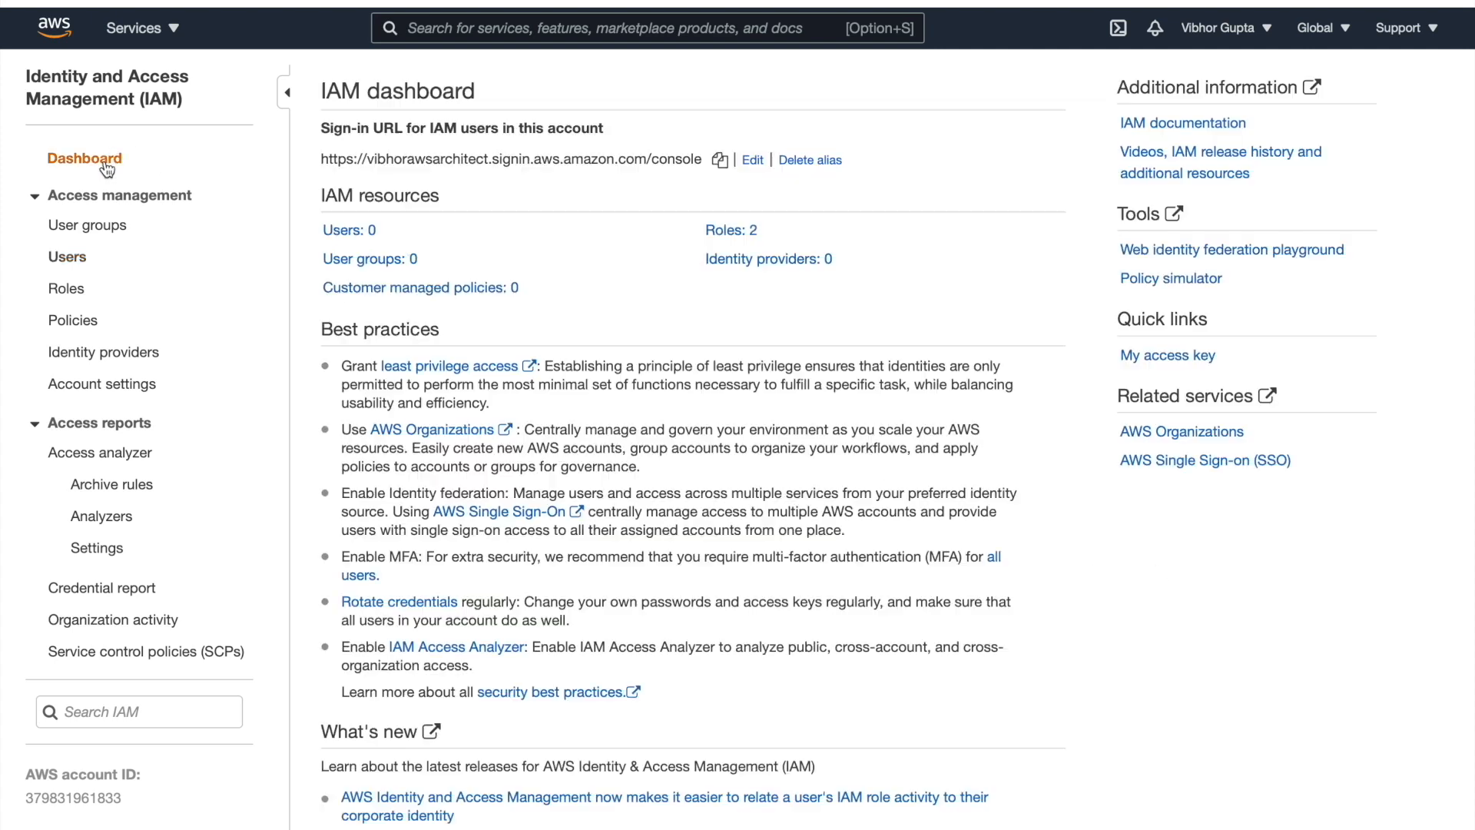
{"action": "left_click", "coordinate": [721, 161]}
{"action": "left_click", "coordinate": [1264, 30]}
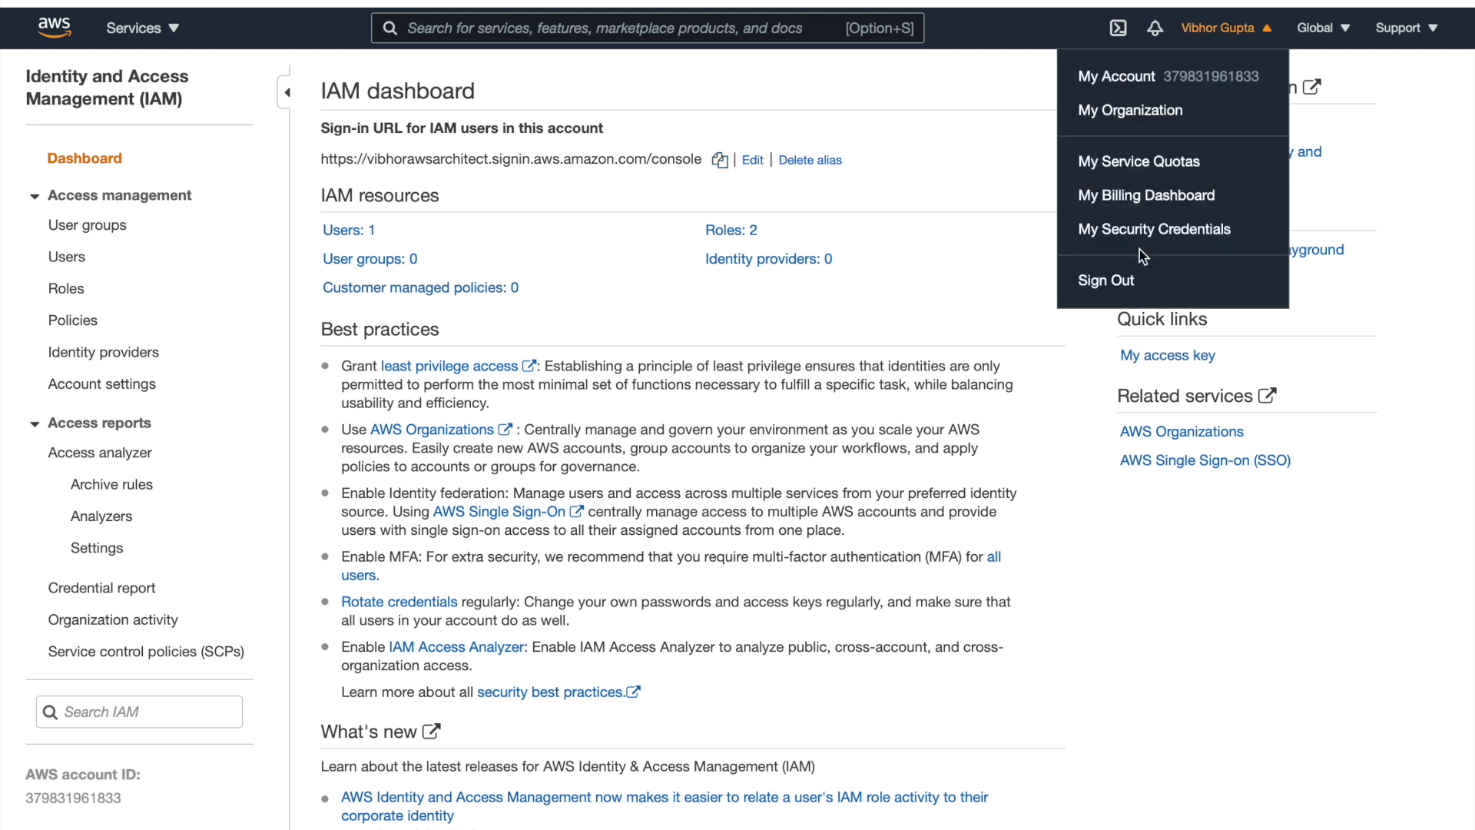
{"action": "left_click", "coordinate": [1120, 284]}
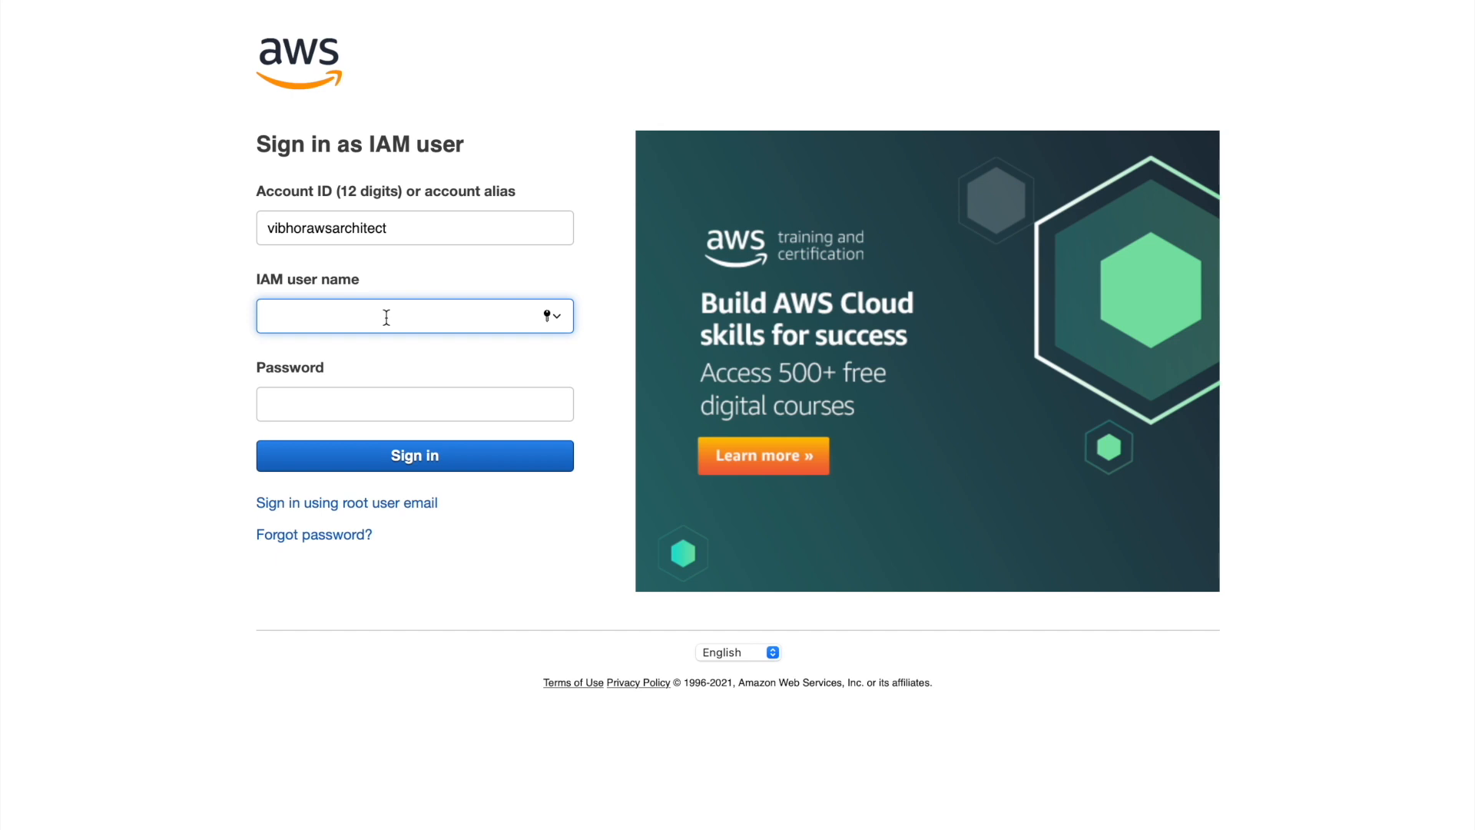
Sign in as IAM user fulladminaccess with its password
{"action": "type", "text": "fulladminaccesss"}
{"action": "key", "text": "BackSpace"}
{"action": "key", "text": "Tab"}
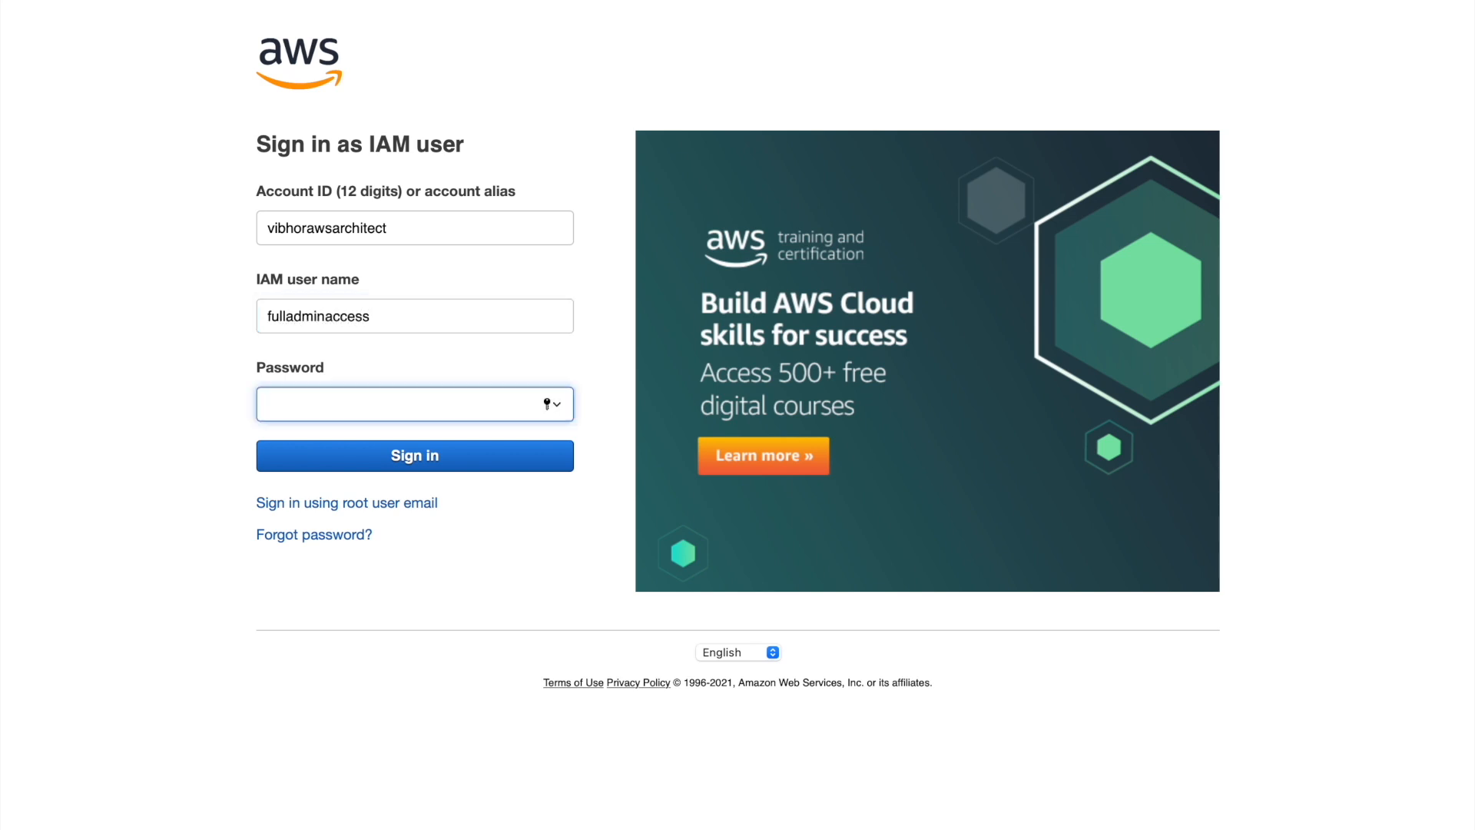
{"action": "type", "text": "*********"}
{"action": "left_click", "coordinate": [408, 460]}
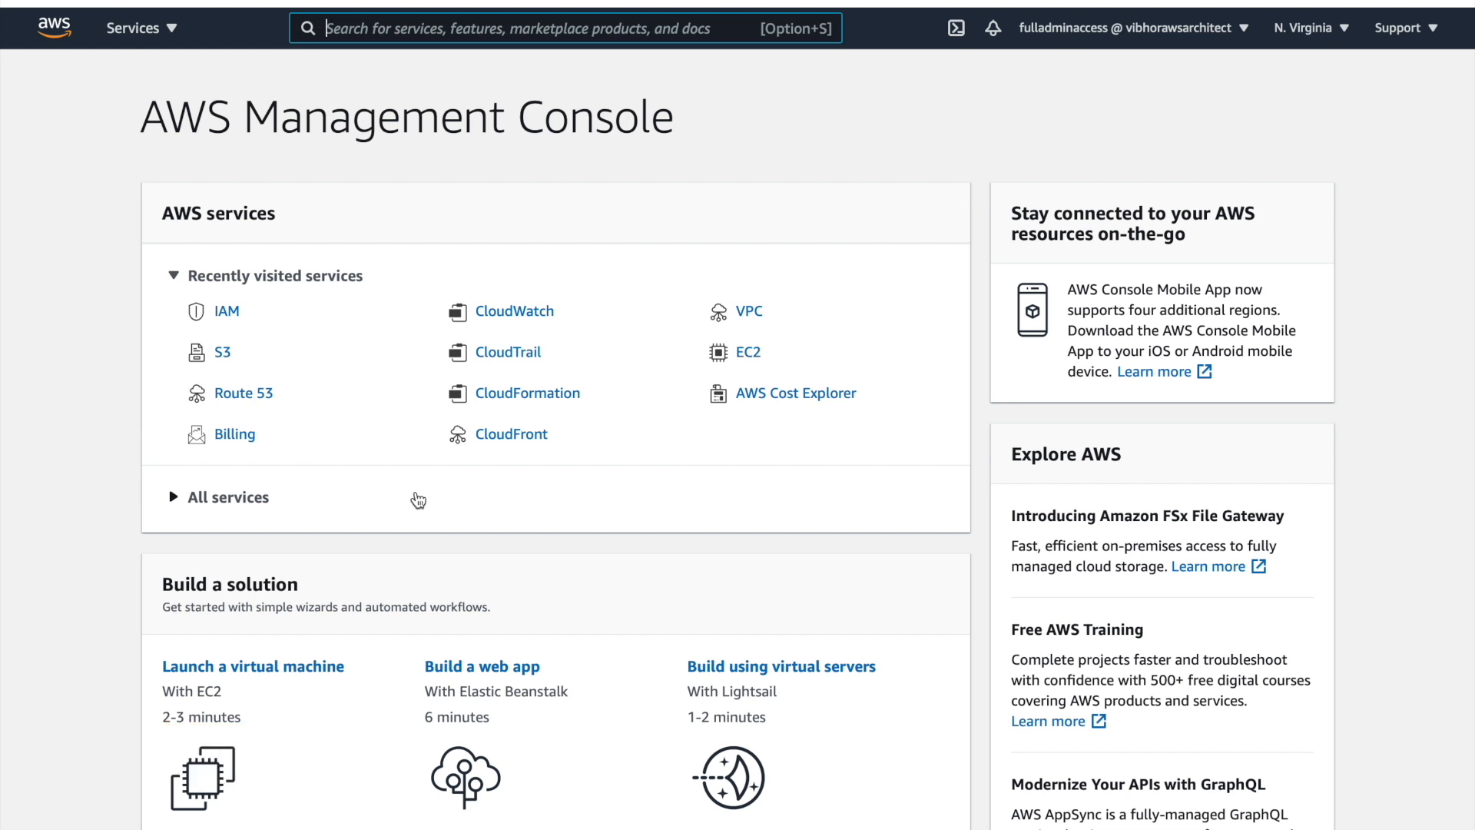
Open My Security Credentials for the signed-in user and scroll down to its access keys
{"action": "left_click", "coordinate": [1134, 28]}
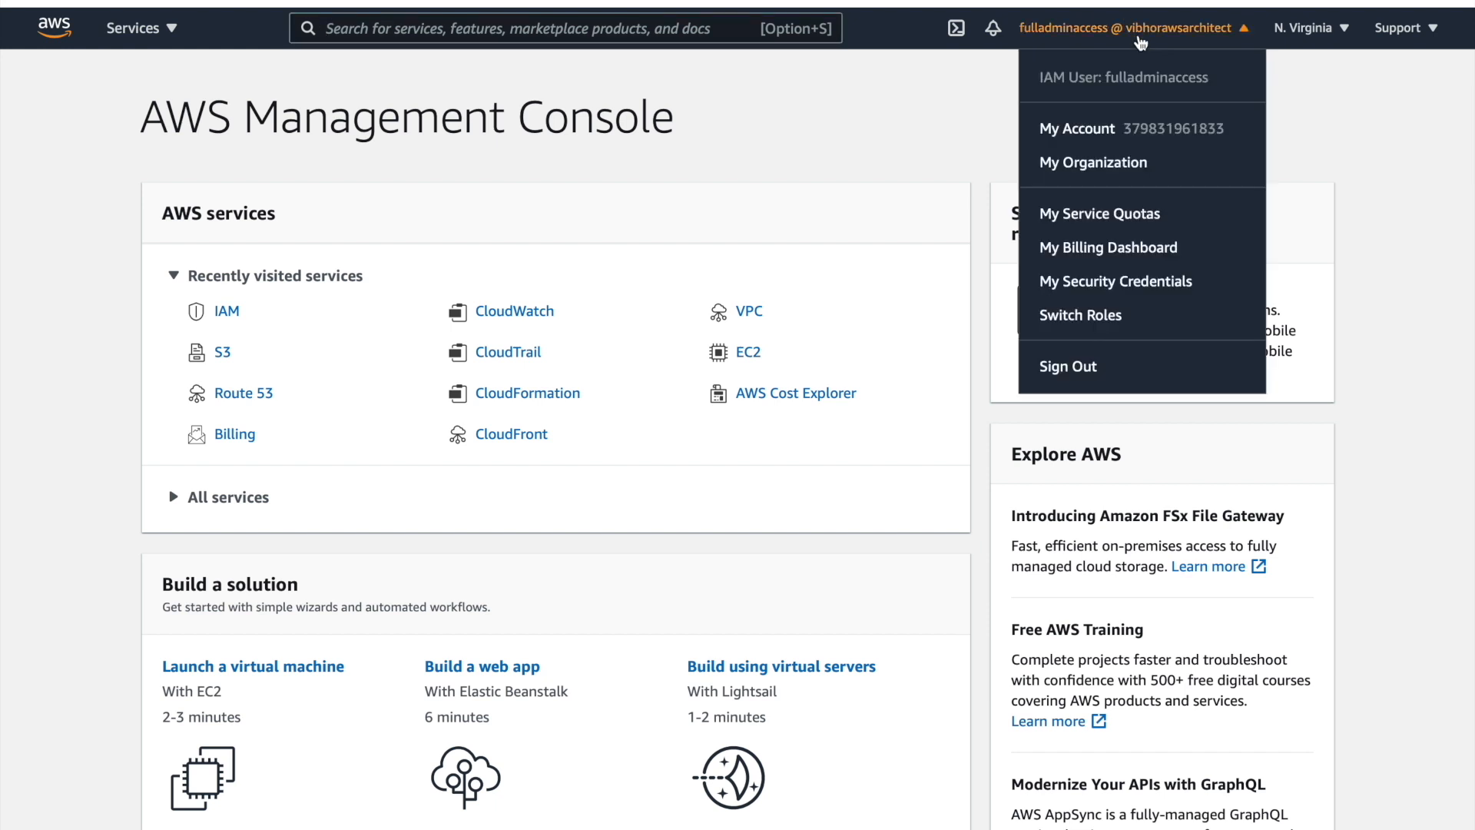
{"action": "left_click", "coordinate": [1094, 283]}
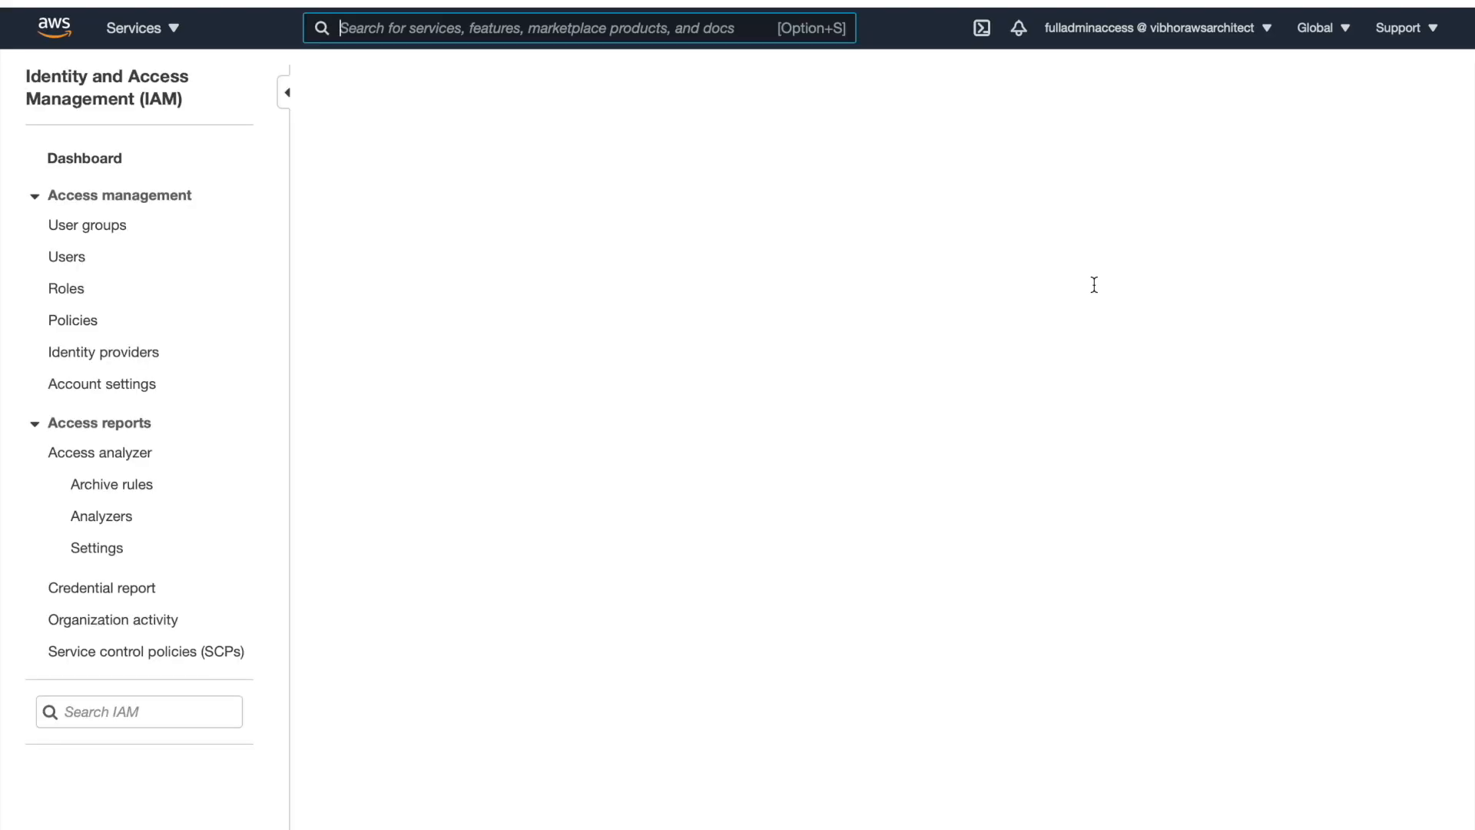
{"action": "scroll", "coordinate": [495, 492], "scroll_direction": "down", "scroll_amount": 5}
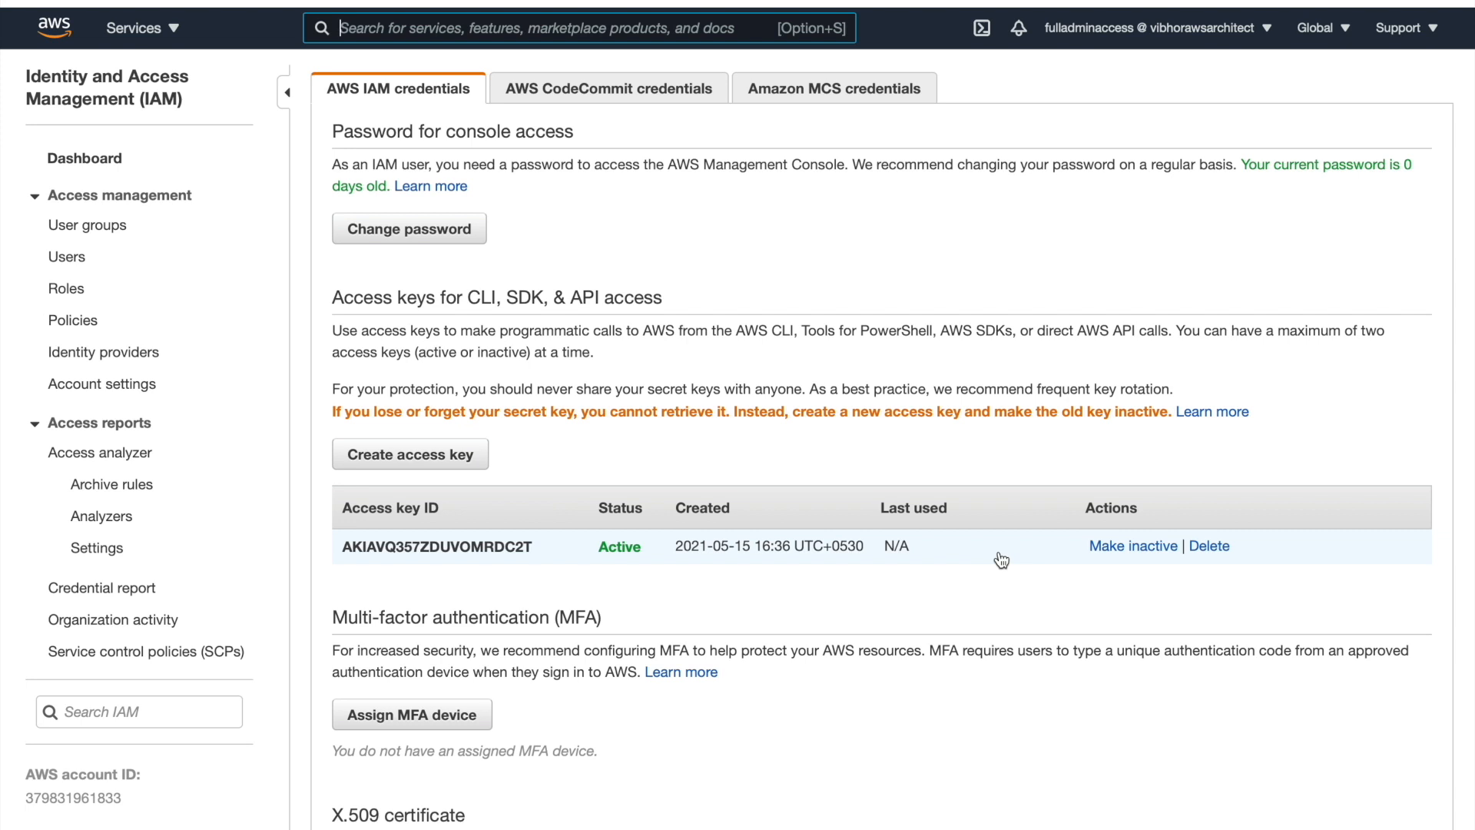
Deactivate the existing access key, then delete it by pasting its key ID as confirmation
{"action": "left_click", "coordinate": [1148, 550]}
{"action": "left_click", "coordinate": [967, 484]}
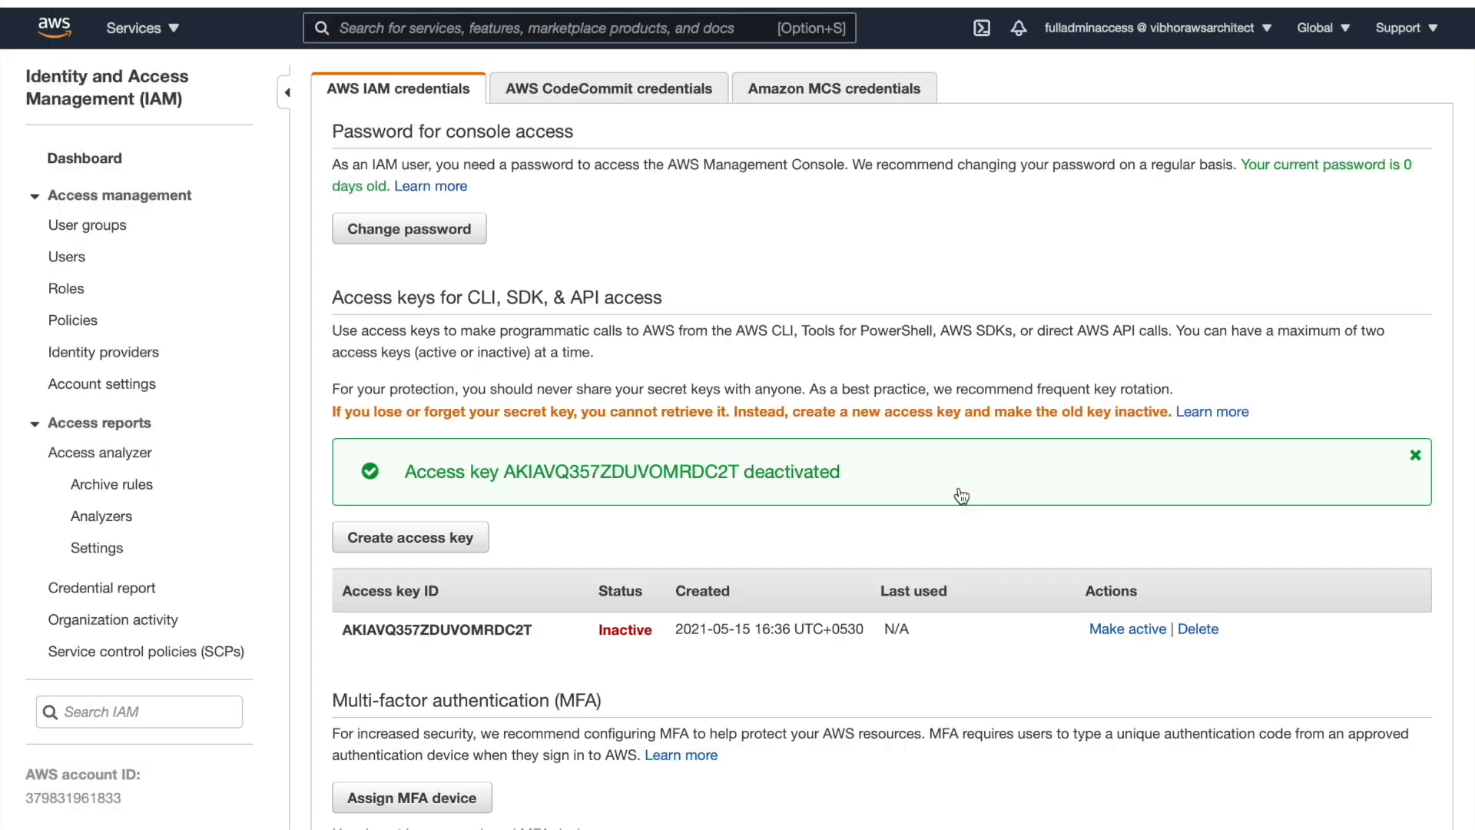
{"action": "left_click", "coordinate": [1192, 634]}
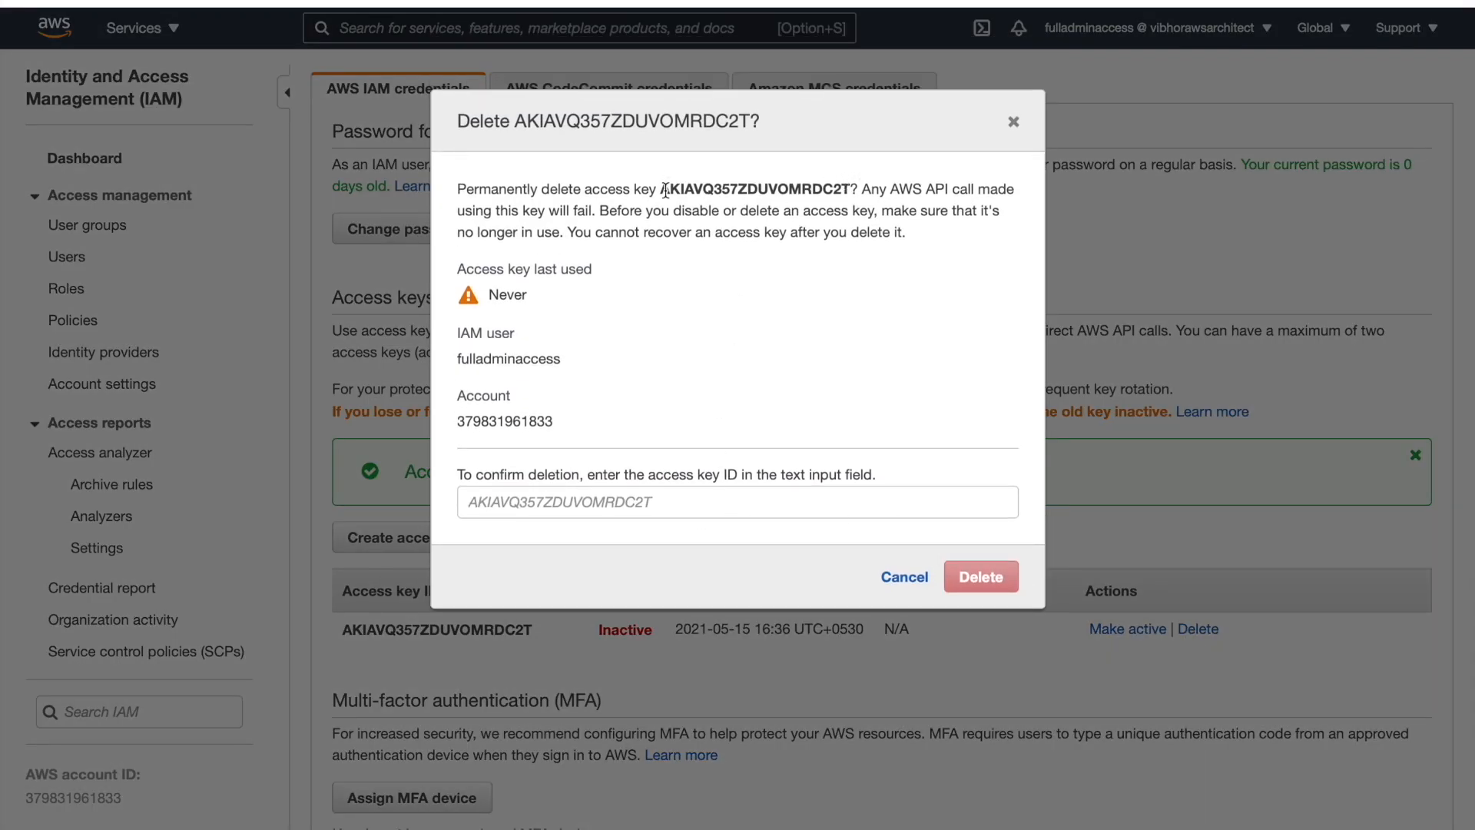
{"action": "left_click_drag", "start_coordinate": [665, 189], "coordinate": [849, 185]}
{"action": "key", "text": "super+c"}
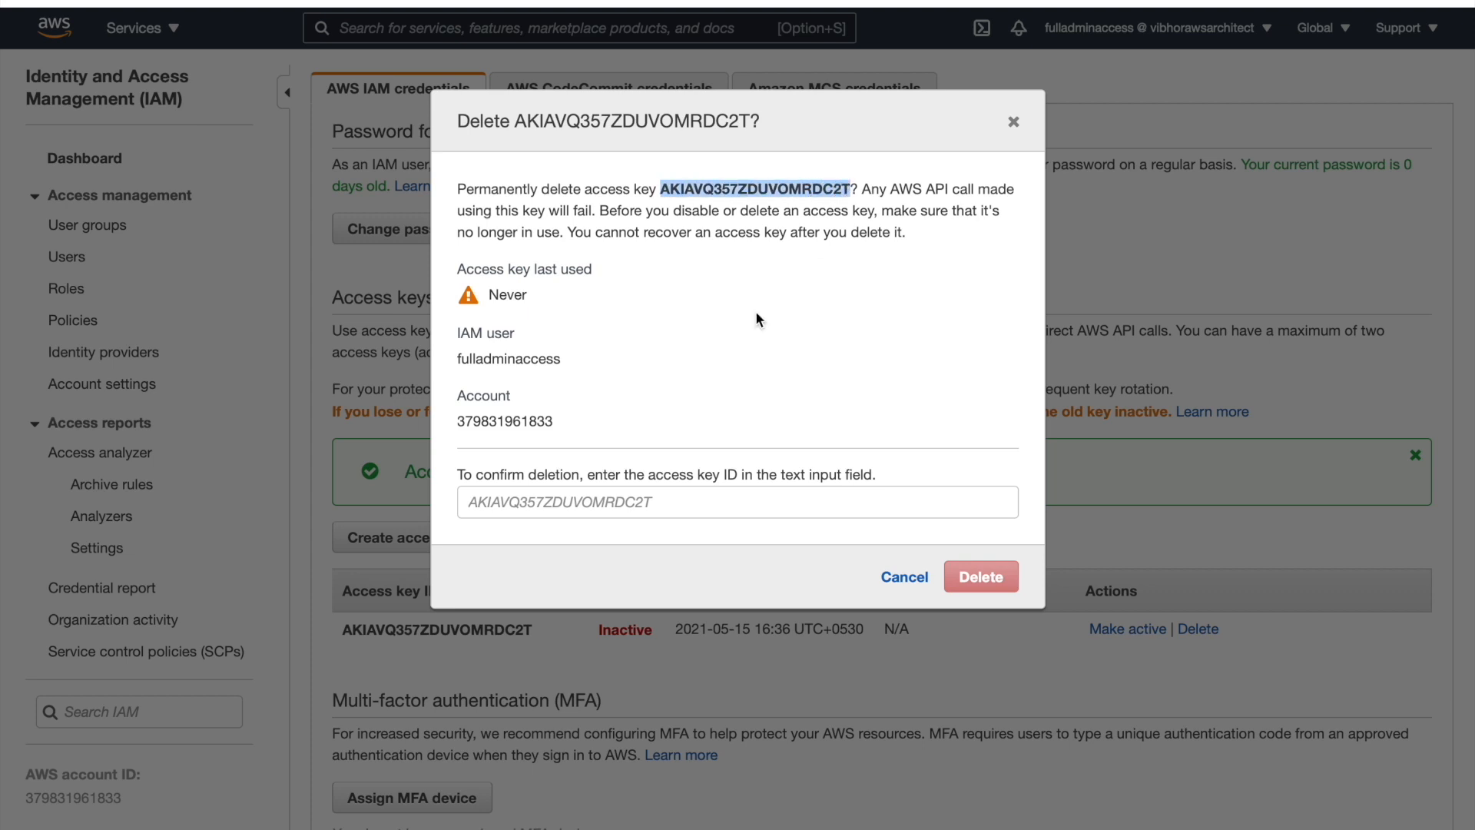
{"action": "left_click", "coordinate": [650, 501]}
{"action": "key", "text": "super+v"}
{"action": "left_click", "coordinate": [987, 587]}
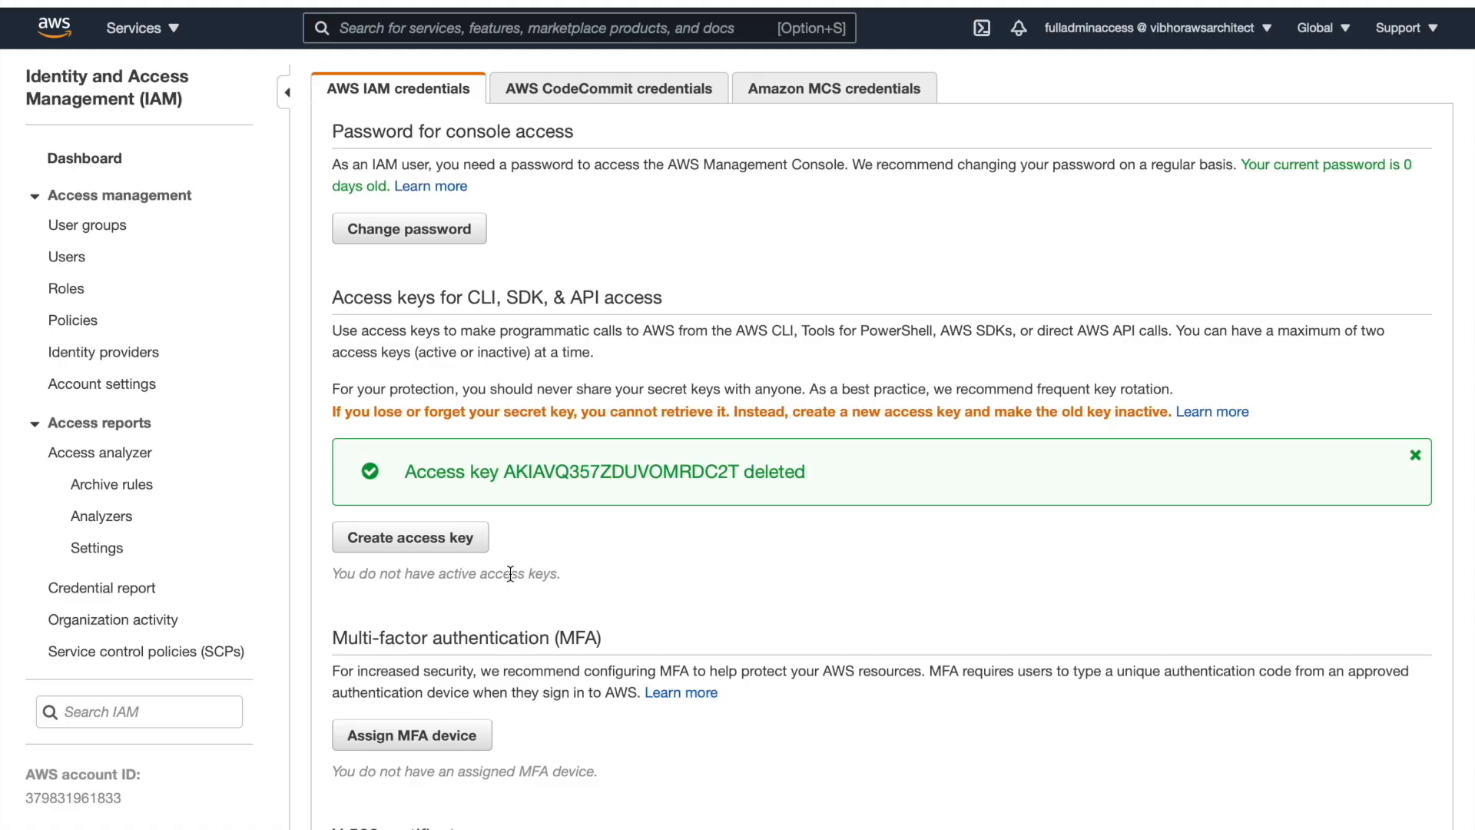
Generate a new access key and dismiss its details dialog
{"action": "left_click", "coordinate": [423, 546]}
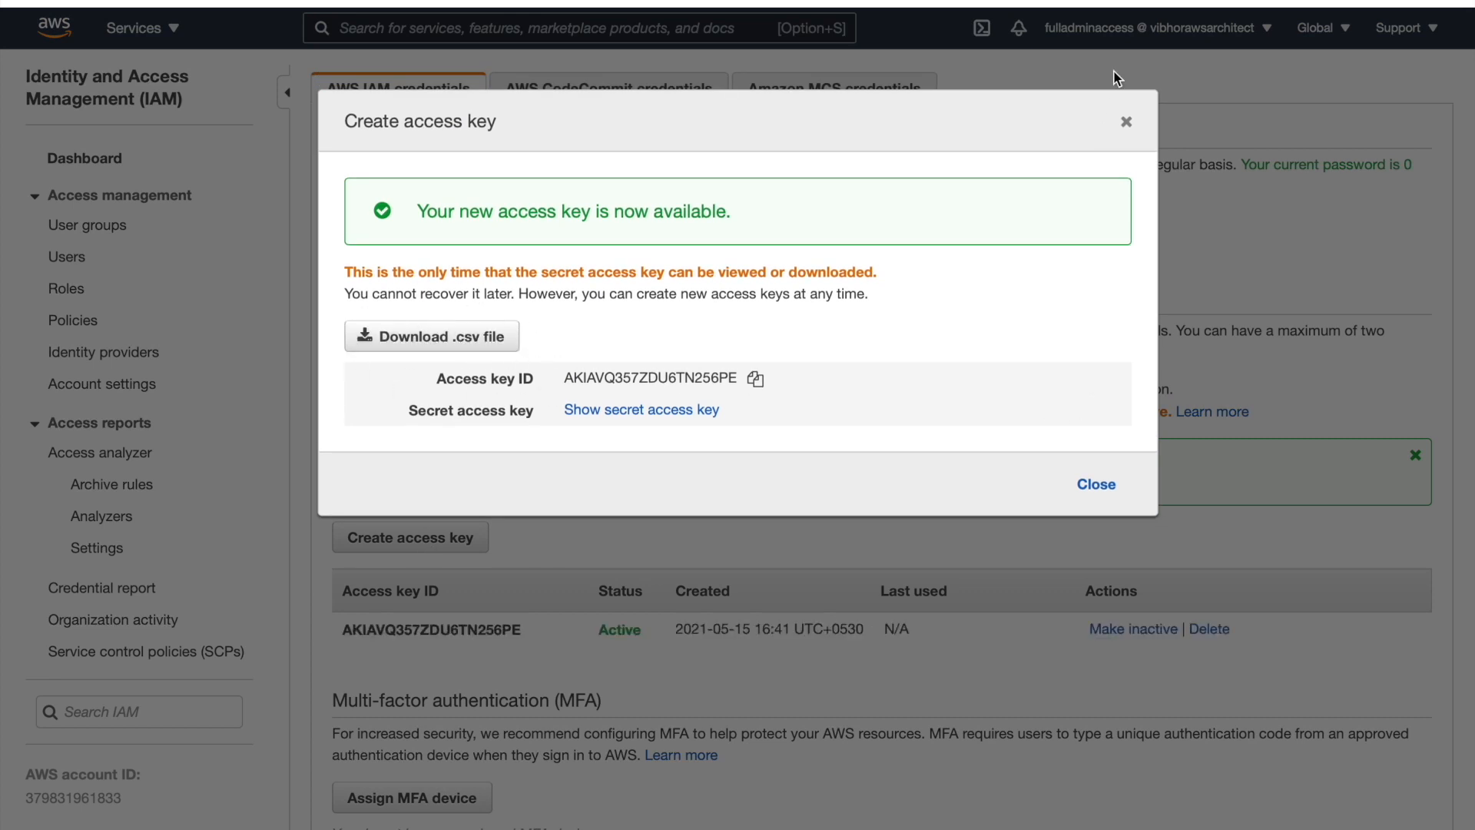
{"action": "left_click", "coordinate": [1126, 122]}
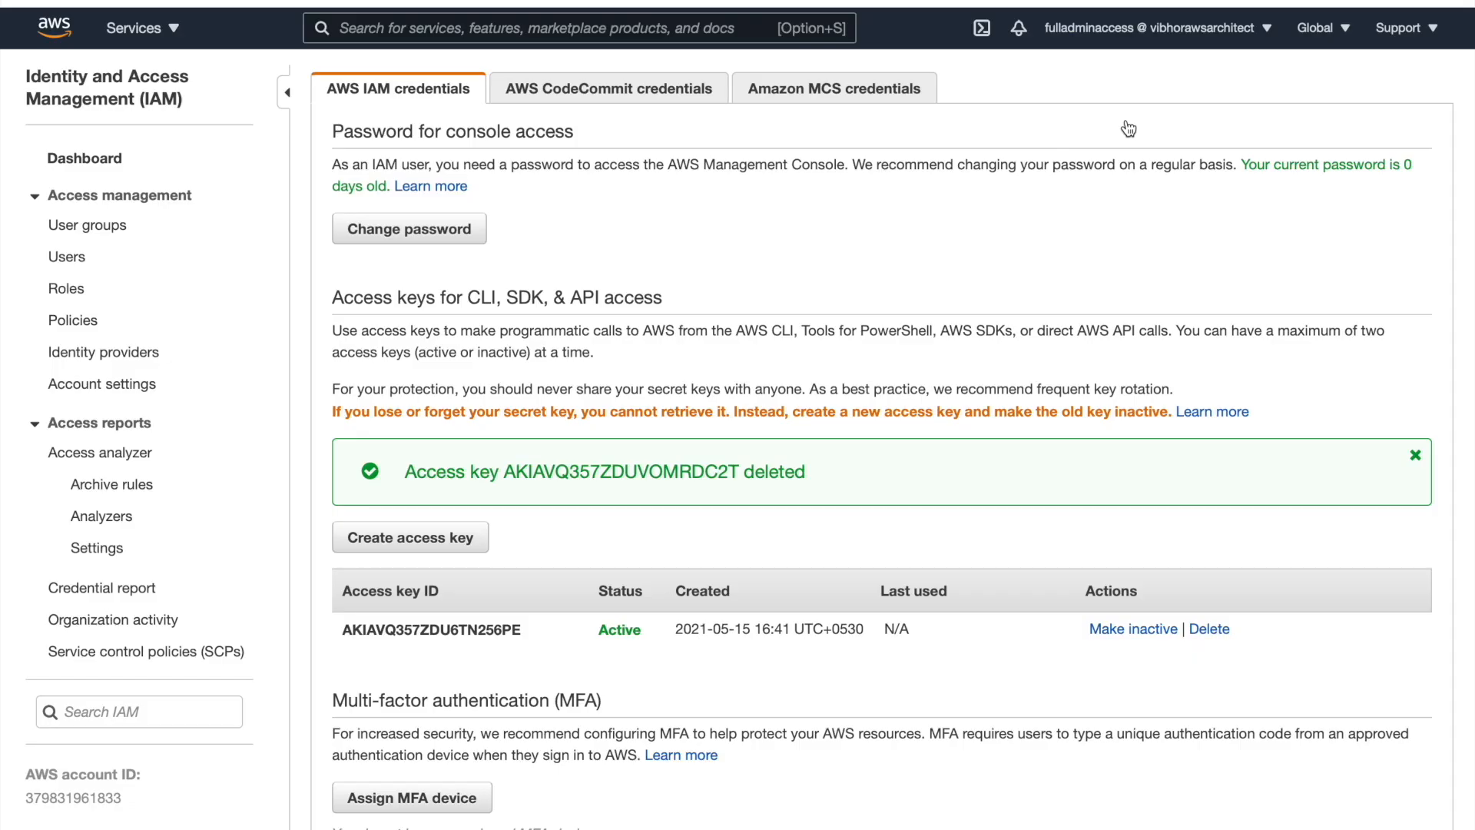
{"action": "scroll", "coordinate": [777, 405], "scroll_direction": "up", "scroll_amount": 1}
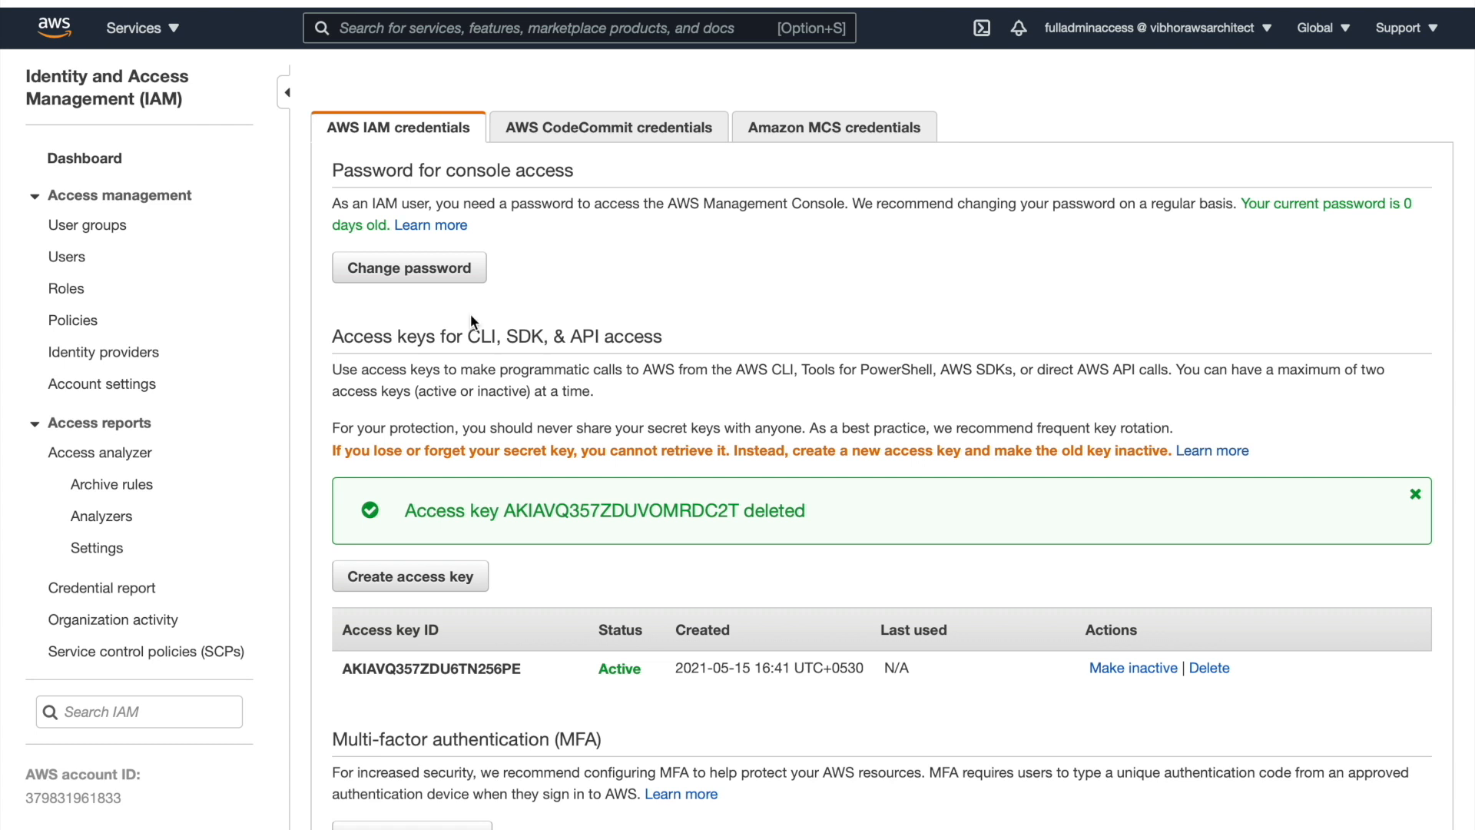
Start creating a new user group named Developers
{"action": "left_click", "coordinate": [108, 226]}
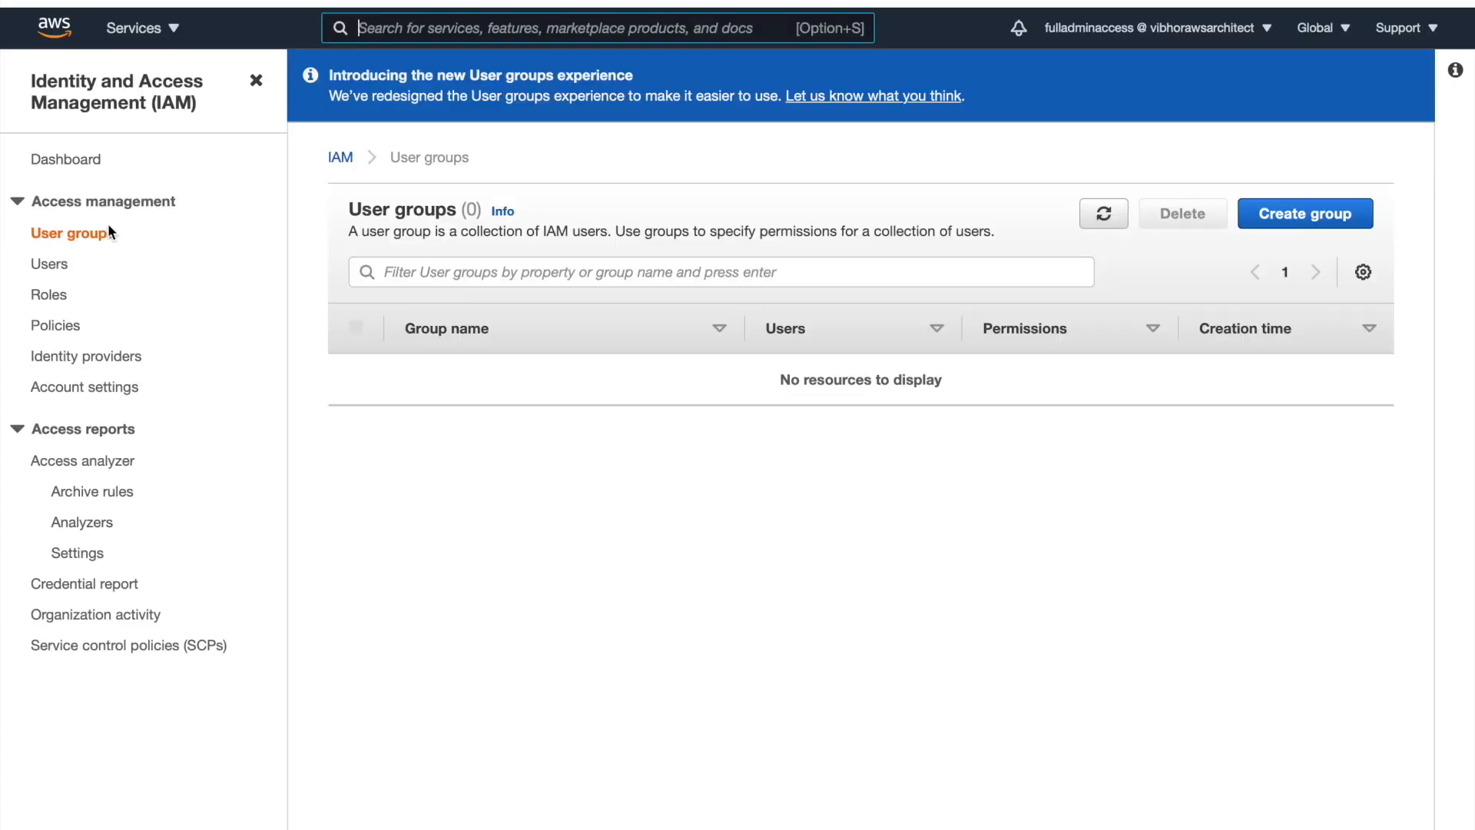
{"action": "left_click", "coordinate": [1310, 212]}
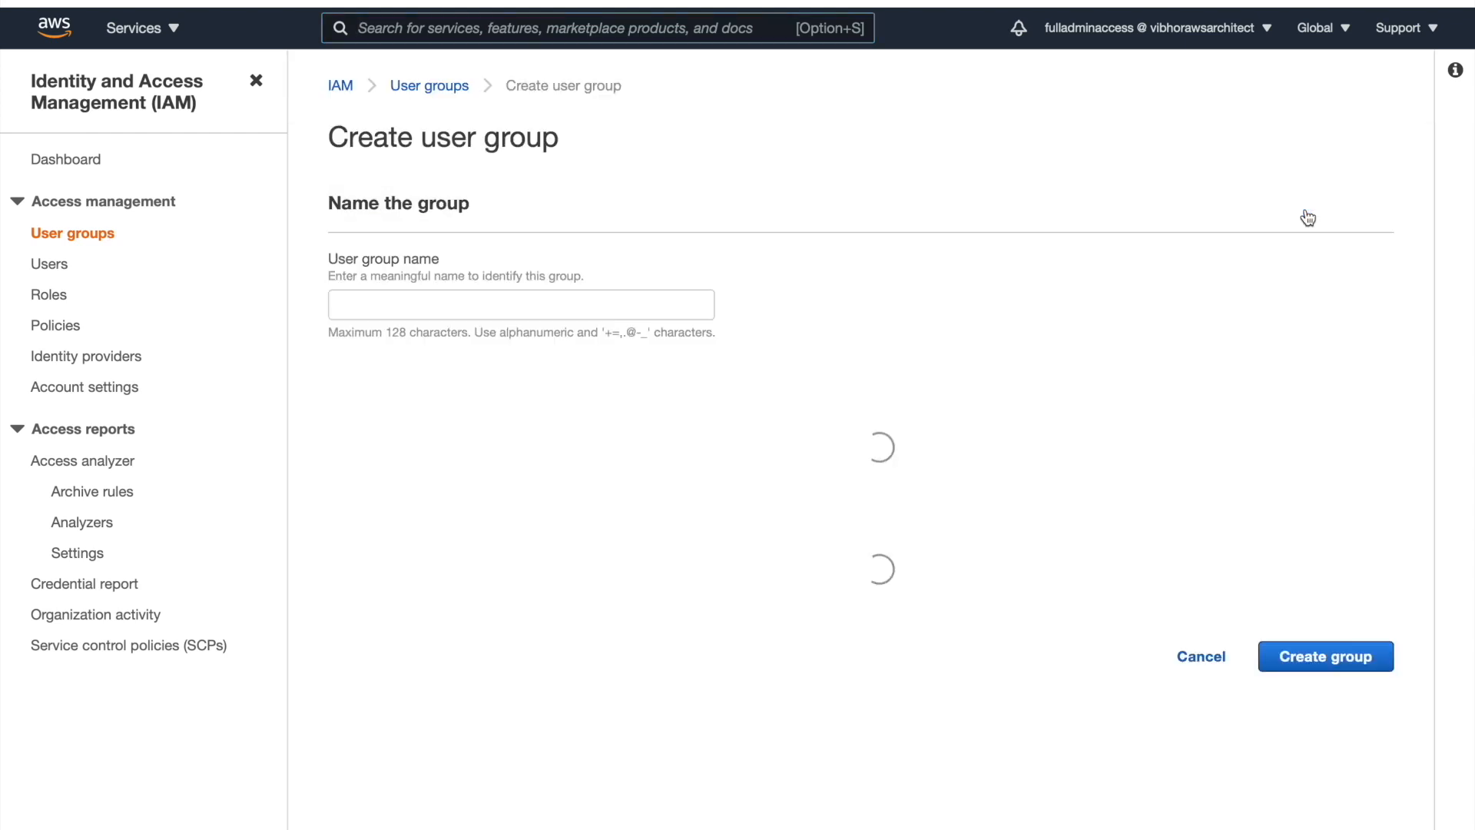
{"action": "left_click", "coordinate": [529, 307]}
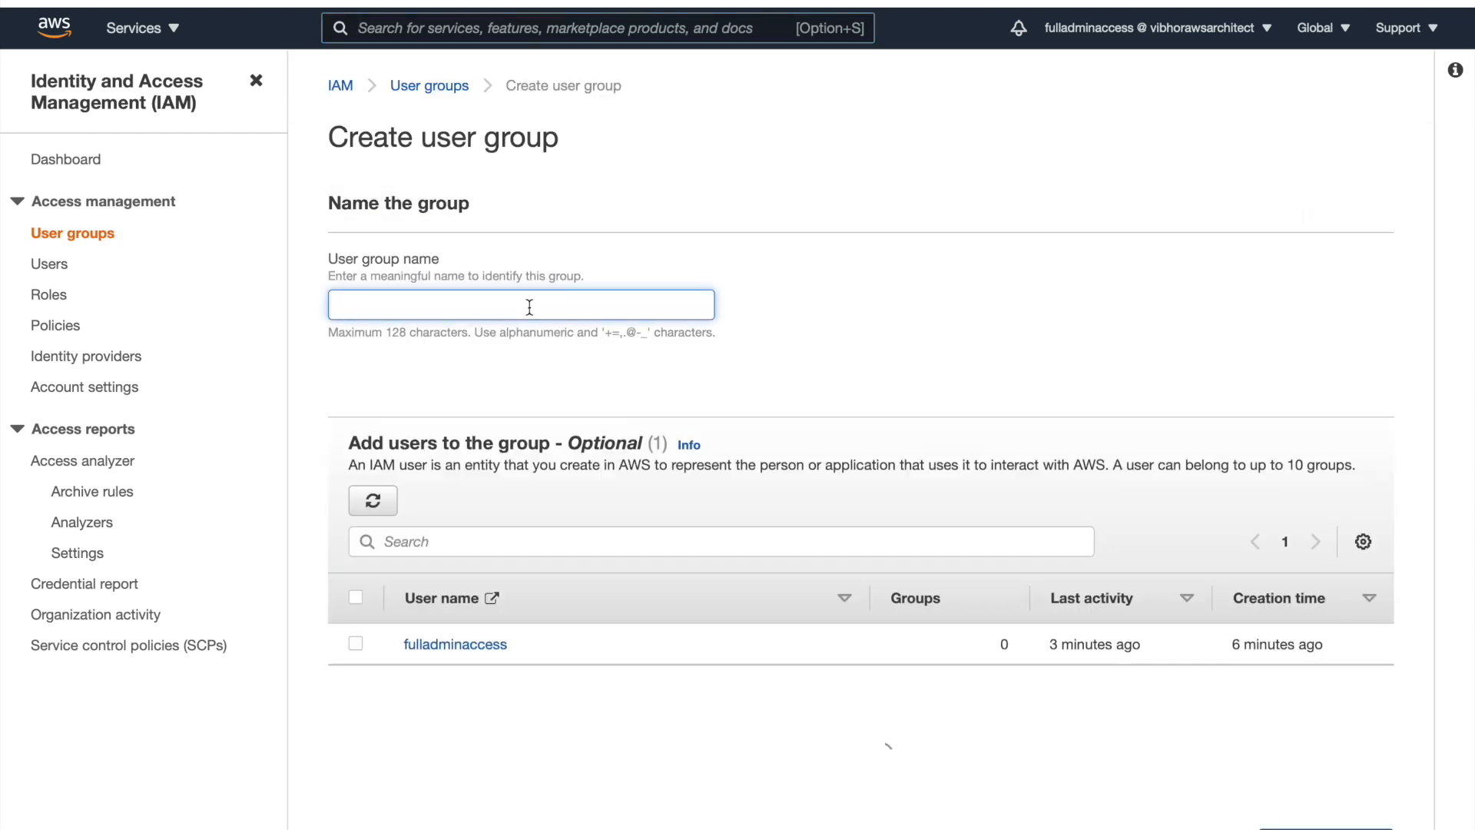
{"action": "type", "text": "Developers"}
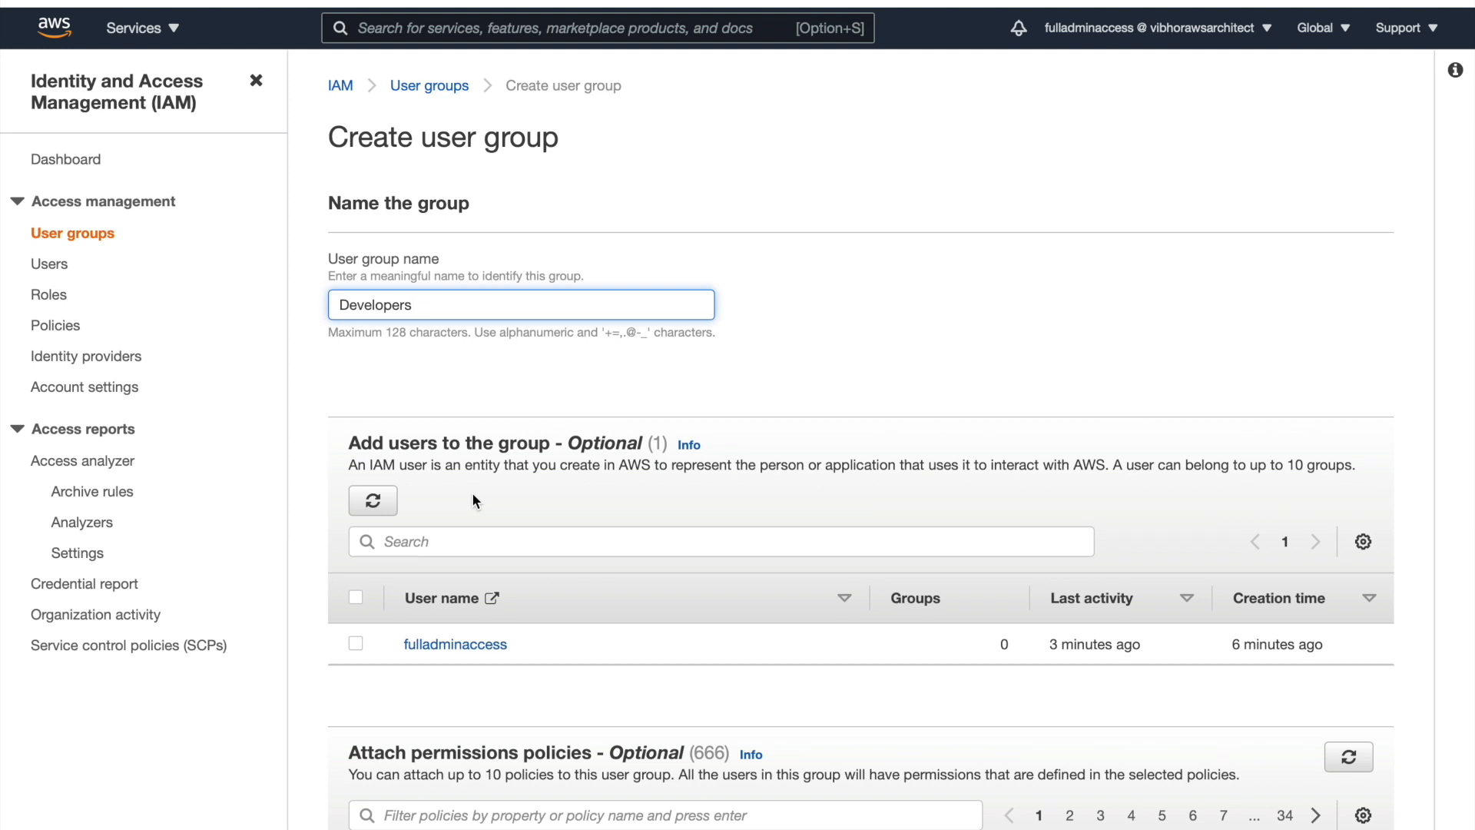
{"action": "scroll", "coordinate": [473, 496], "scroll_direction": "down", "scroll_amount": 1}
{"action": "scroll", "coordinate": [472, 492], "scroll_direction": "down", "scroll_amount": 4}
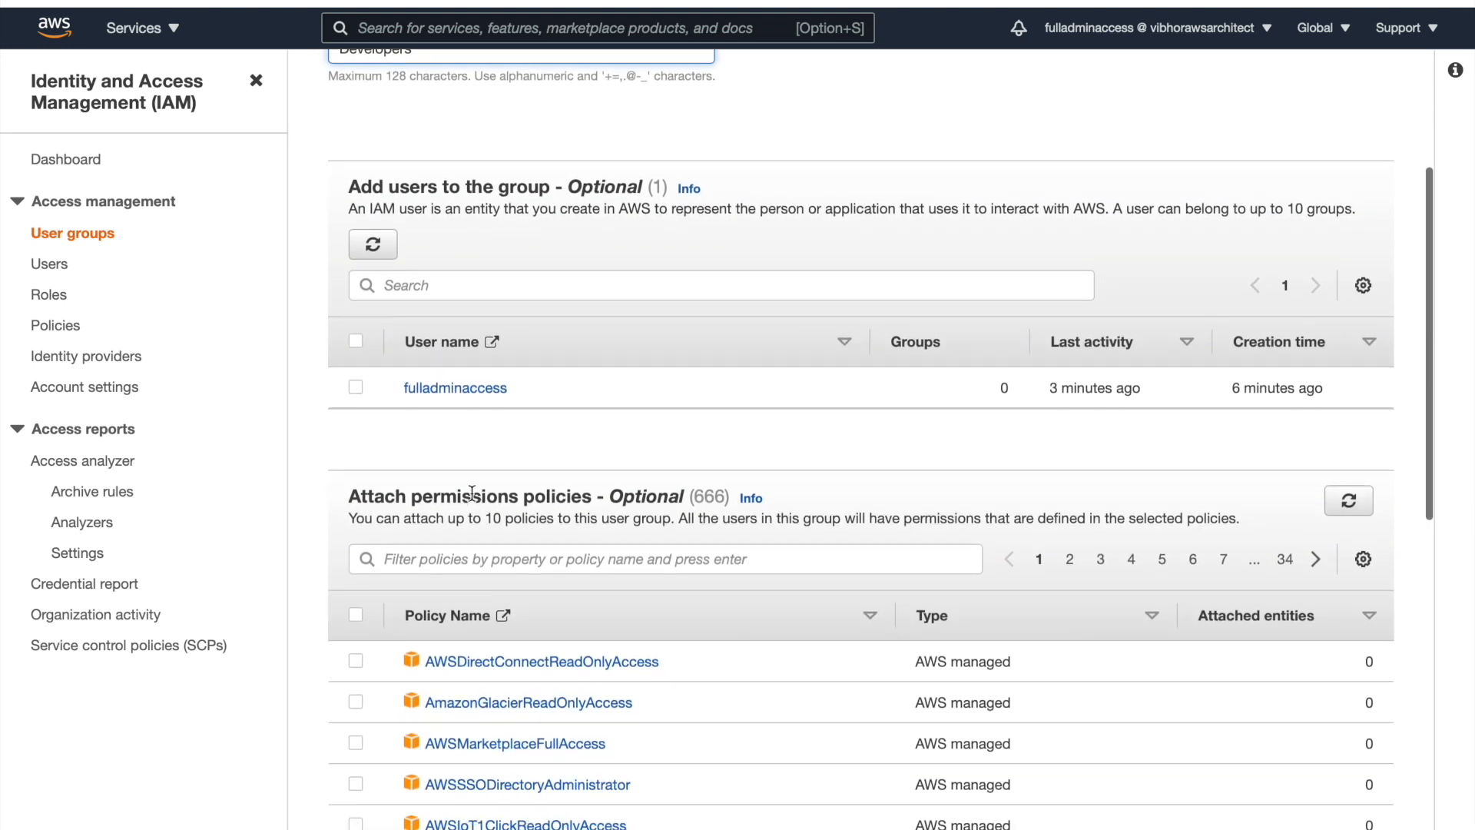
{"action": "scroll", "coordinate": [471, 491], "scroll_direction": "down", "scroll_amount": 5}
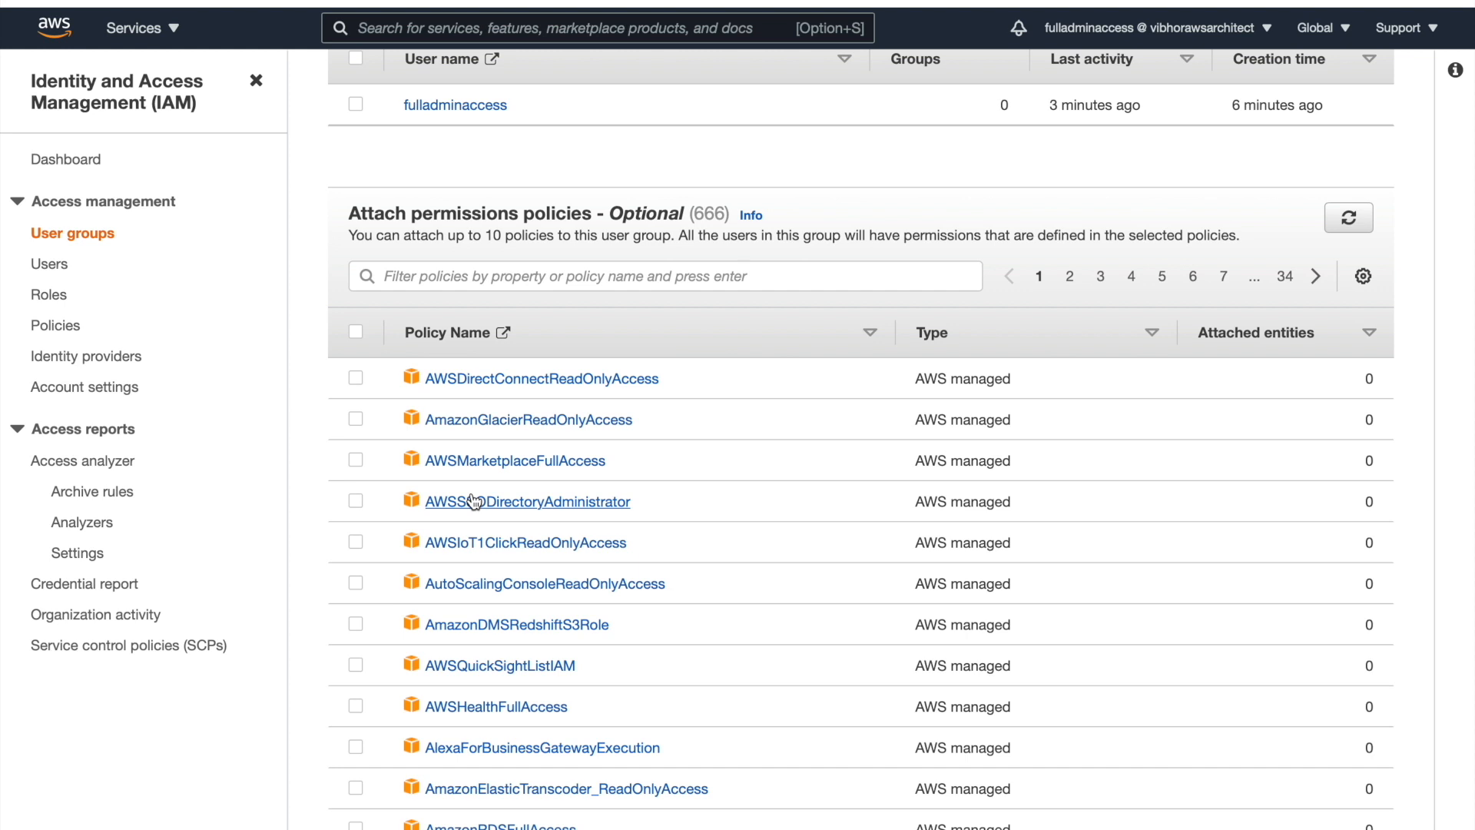
Filter the policies by s3 and select AmazonS3FullAccess
{"action": "left_click", "coordinate": [577, 275]}
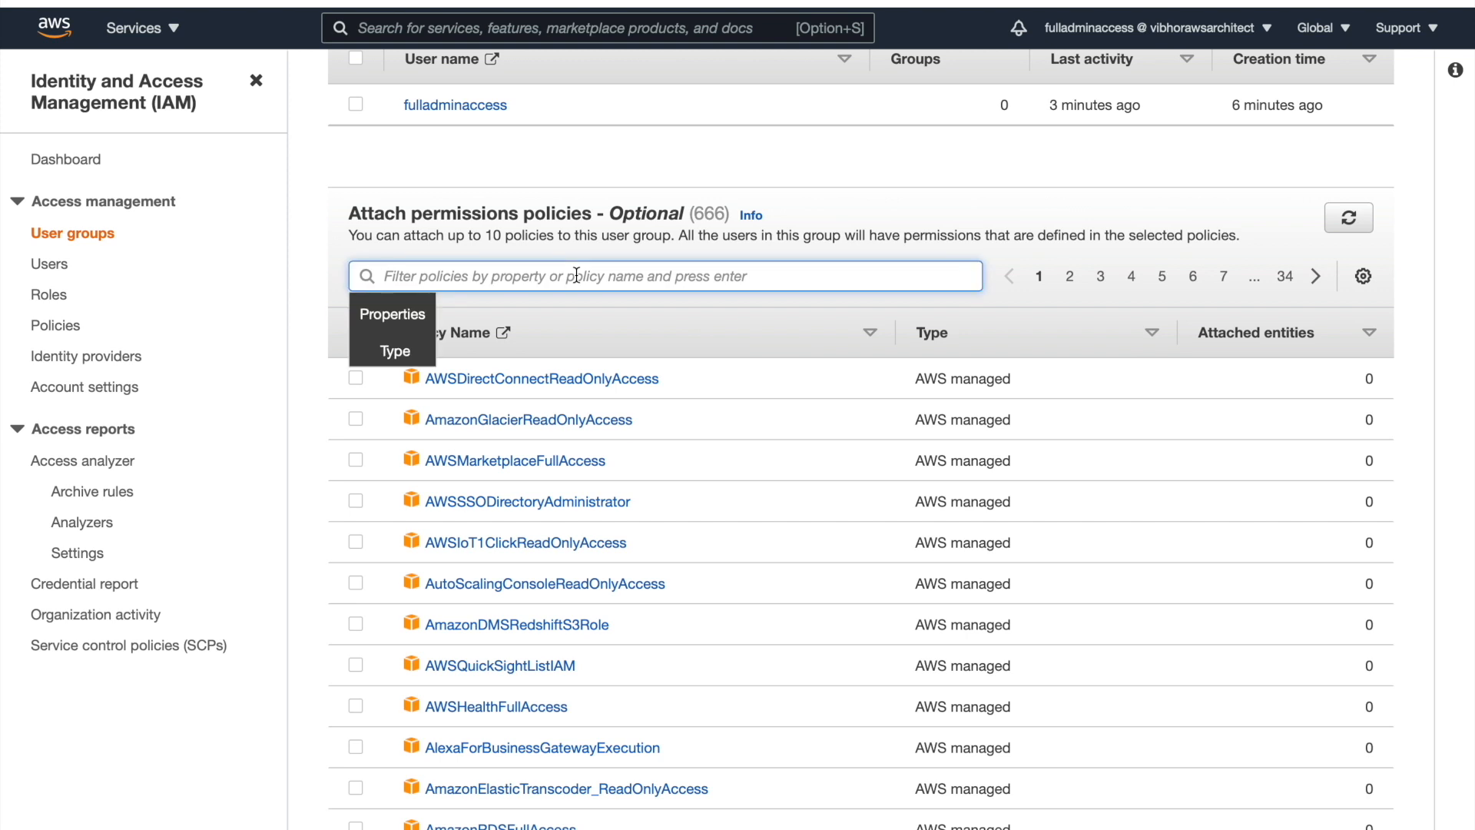
{"action": "type", "text": "se"}
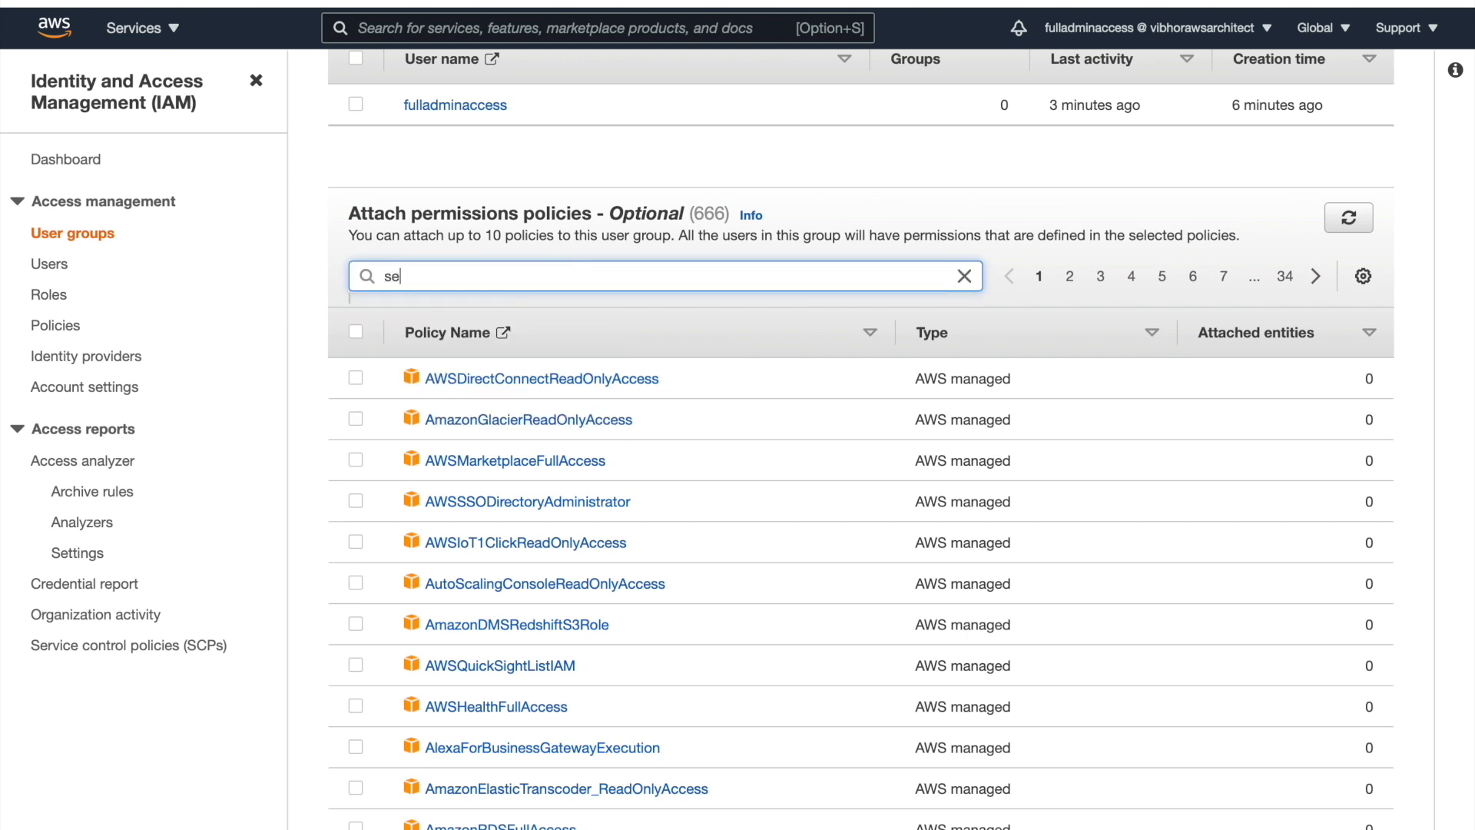
{"action": "key", "text": "BackSpace"}
{"action": "type", "text": "3"}
{"action": "key", "text": "Return"}
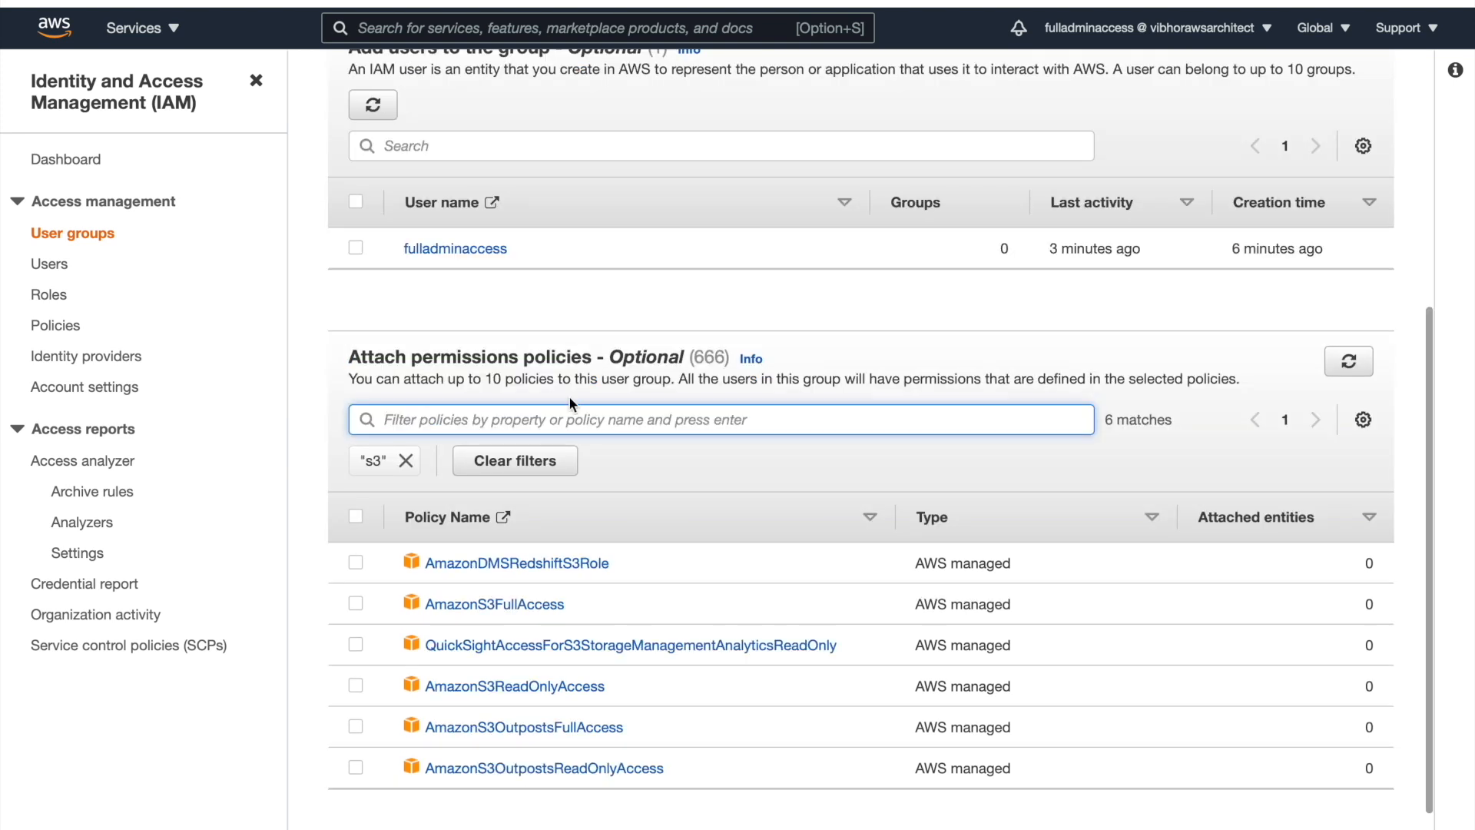
{"action": "scroll", "coordinate": [384, 530], "scroll_direction": "down", "scroll_amount": 1}
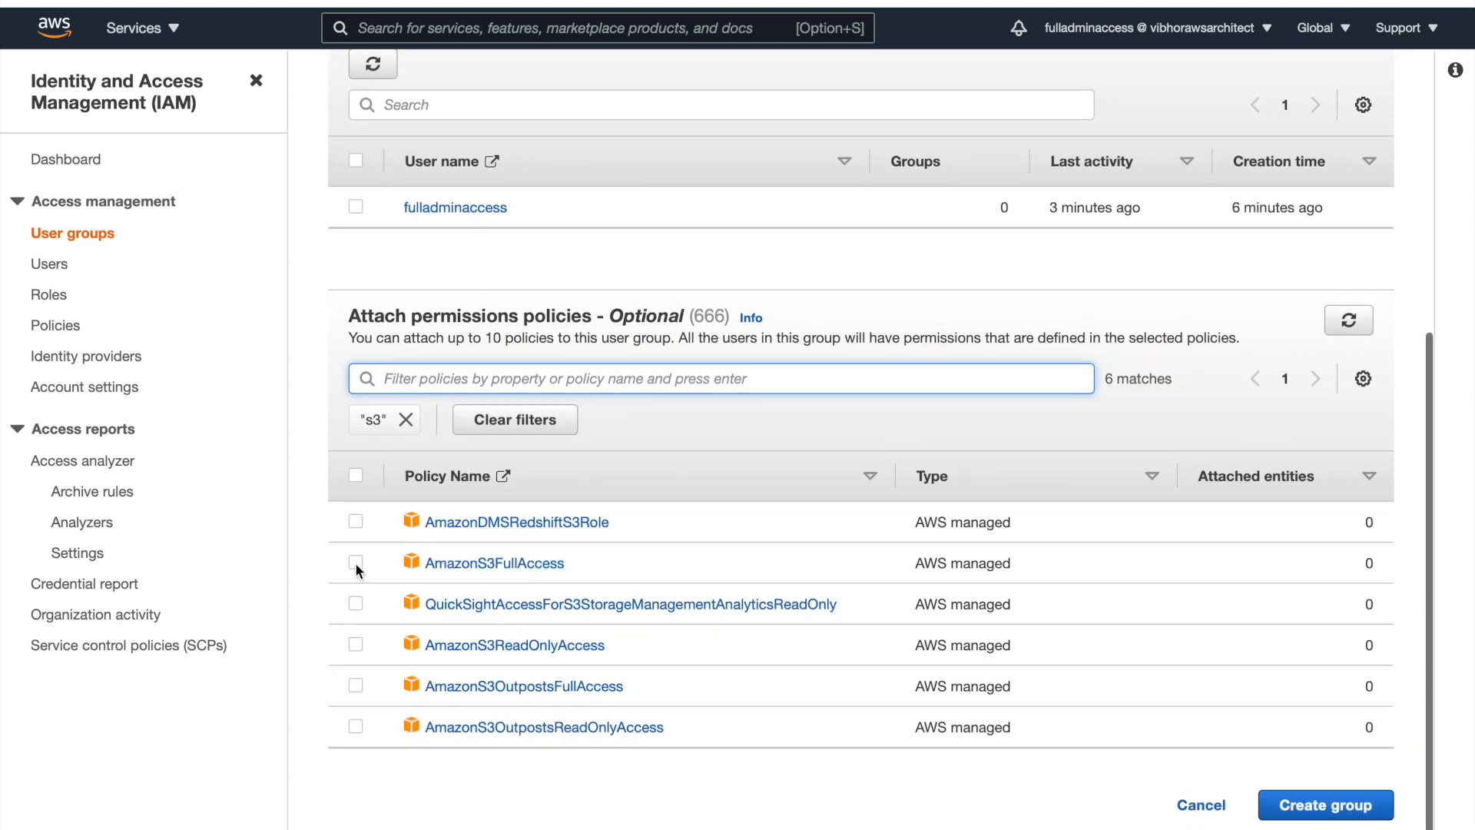
{"action": "left_click", "coordinate": [355, 562]}
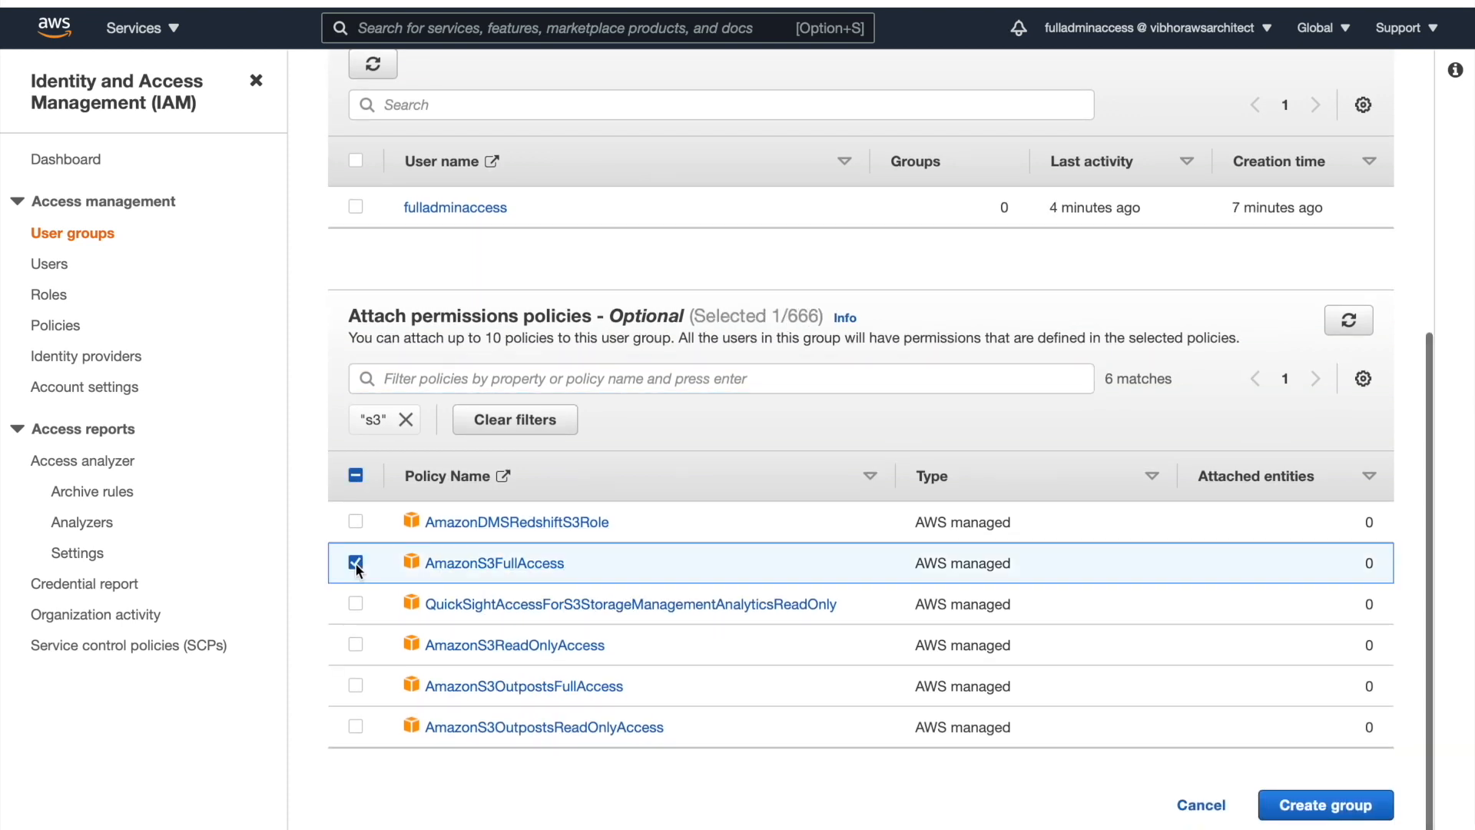
{"action": "left_click", "coordinate": [406, 420]}
Select AmazonEC2FullAccess and AmazonRDSFullAccess using the ec2 and rds filters
{"action": "left_click", "coordinate": [411, 416]}
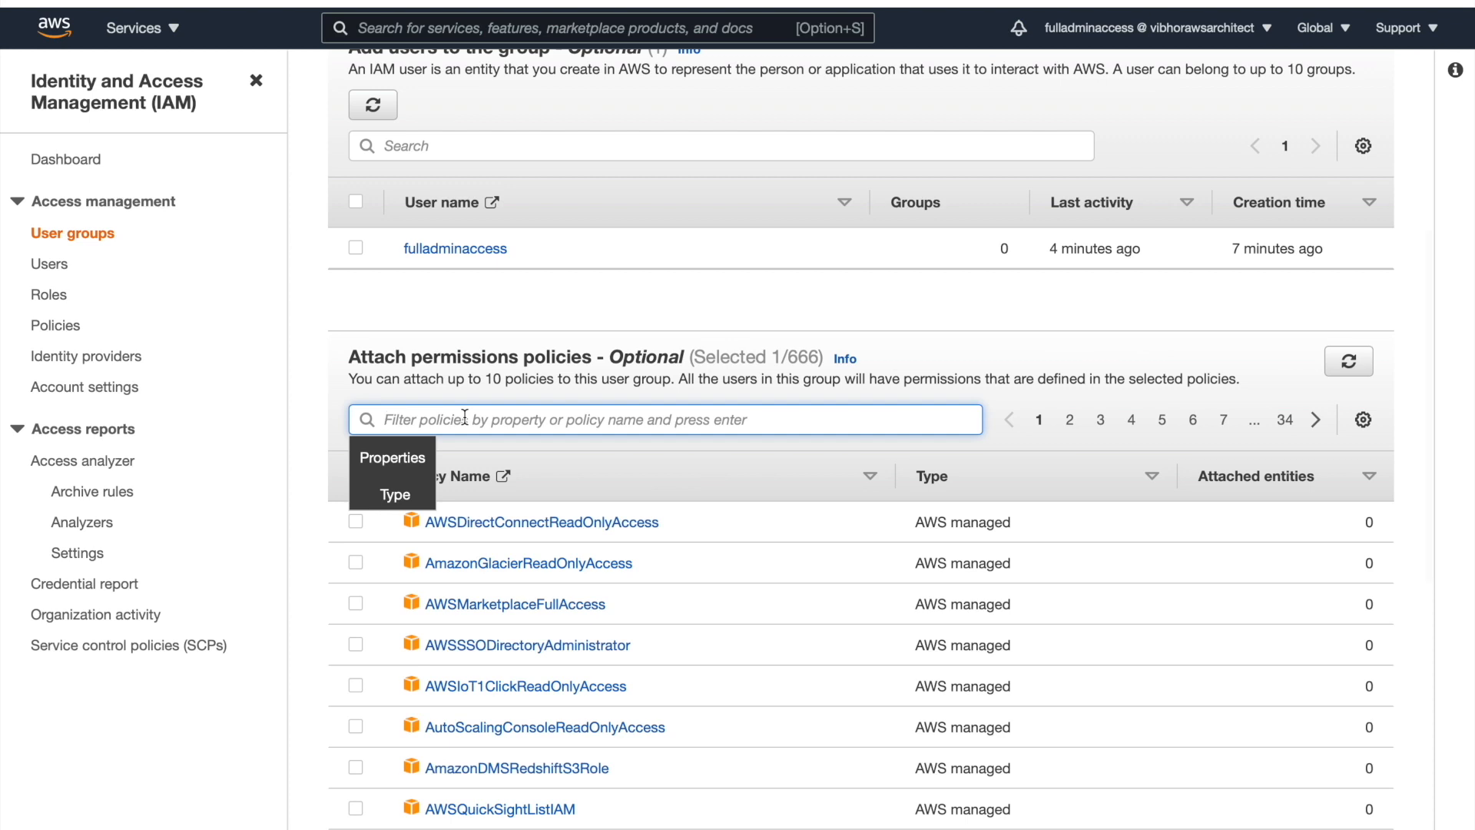
{"action": "type", "text": "ec2"}
{"action": "key", "text": "Return"}
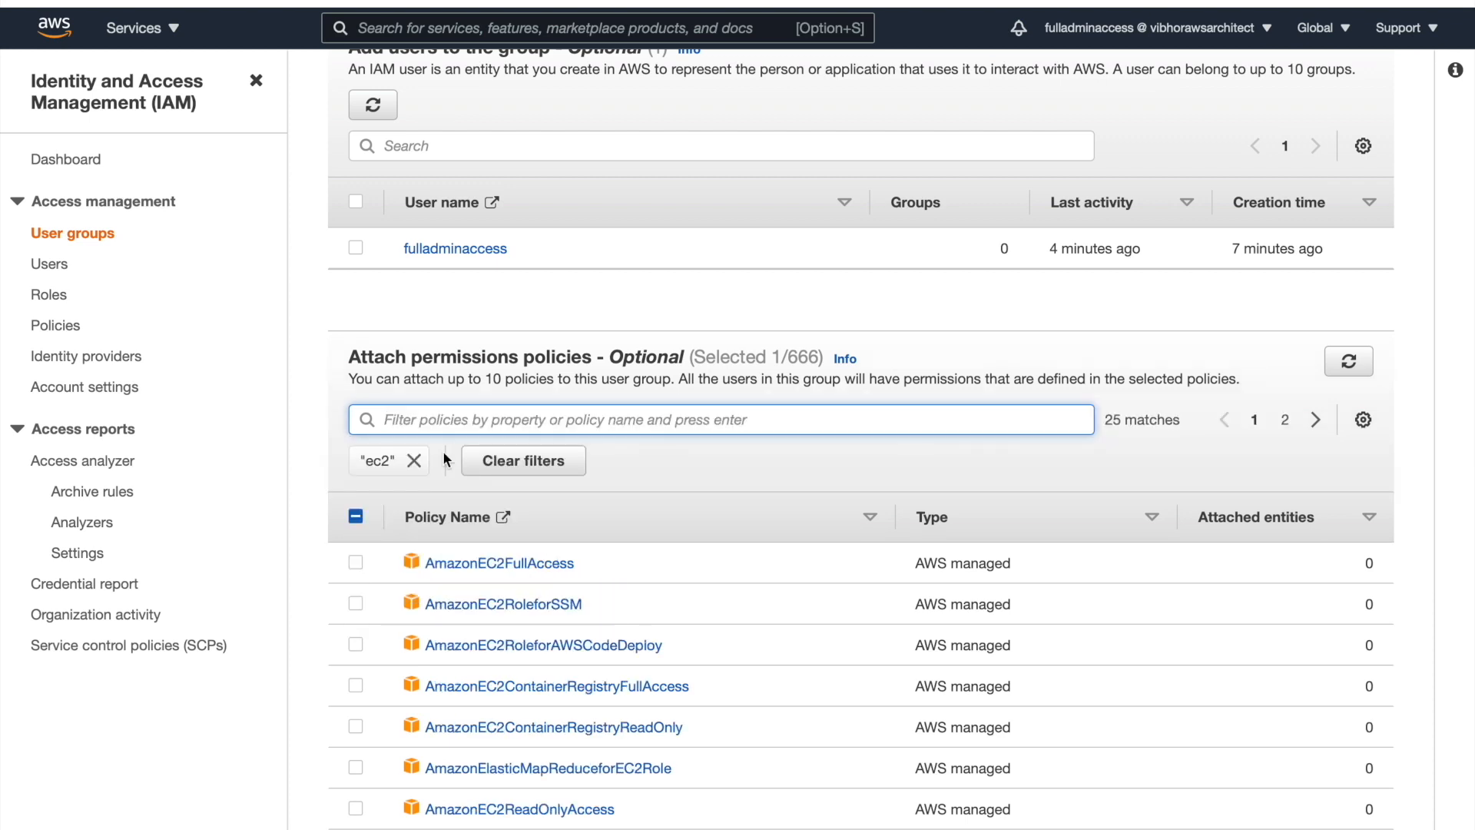
{"action": "left_click", "coordinate": [355, 561]}
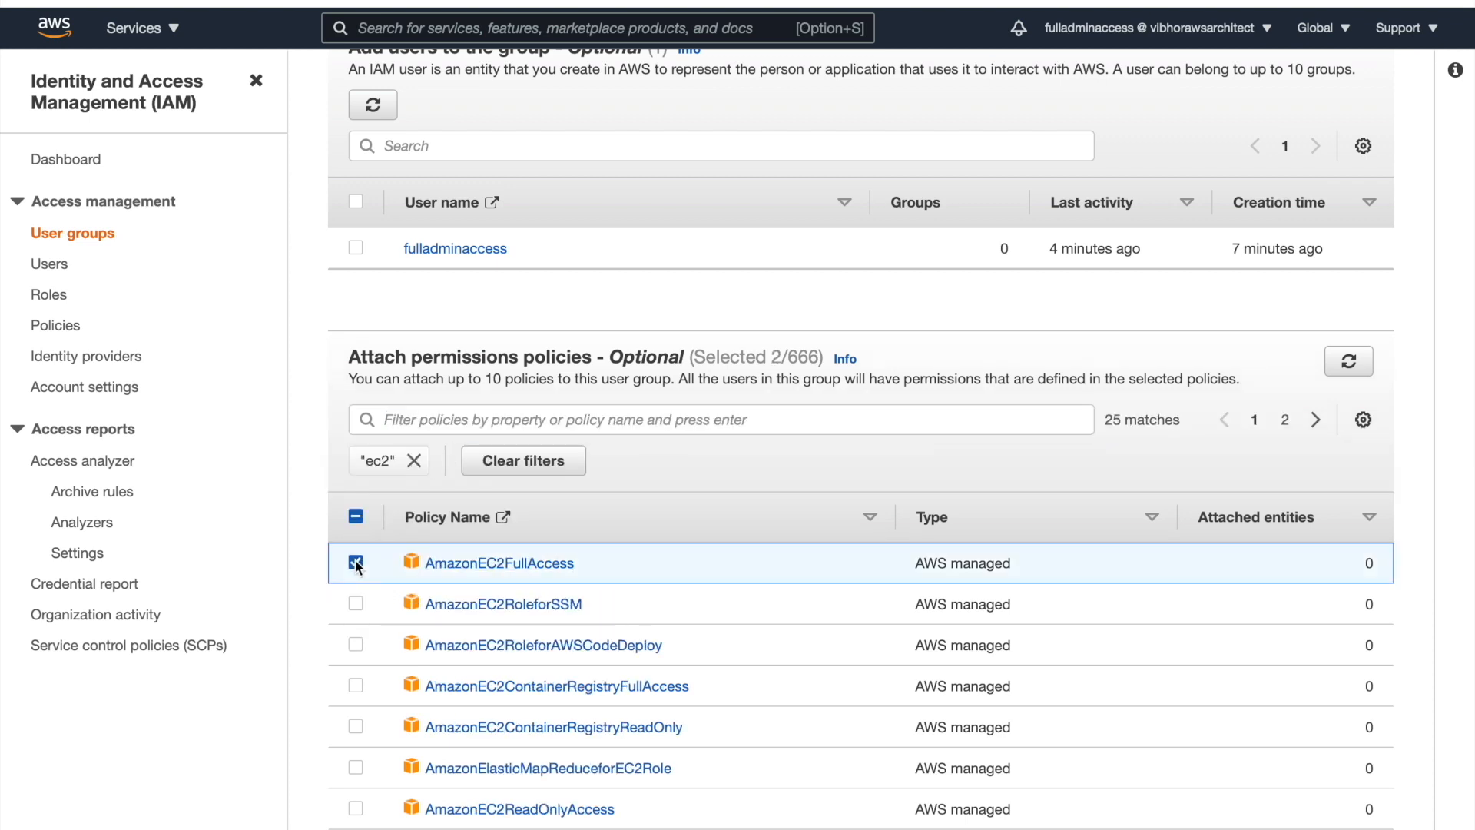
{"action": "left_click", "coordinate": [414, 461]}
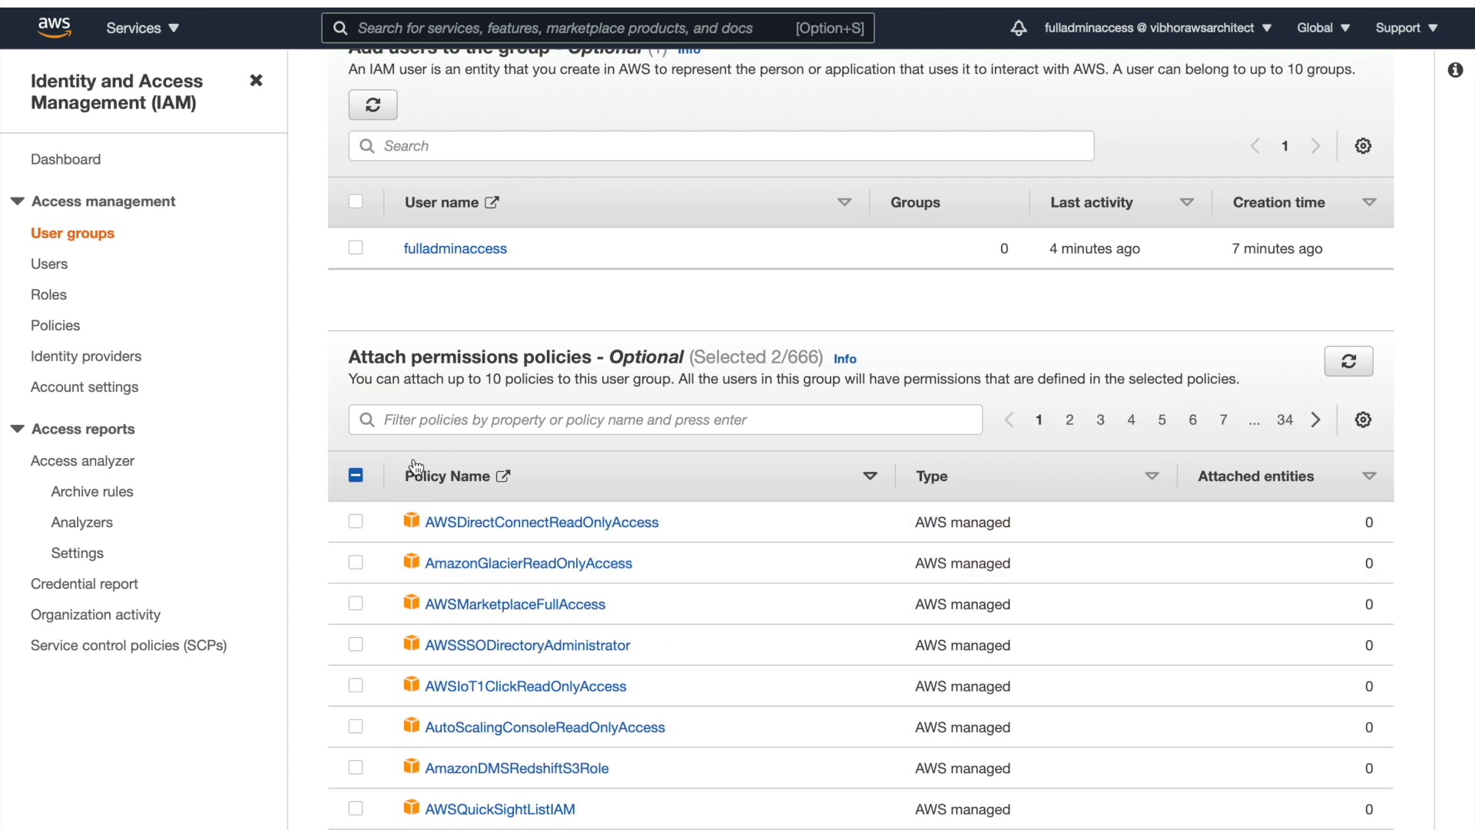
{"action": "left_click", "coordinate": [476, 418]}
{"action": "type", "text": "rds"}
{"action": "key", "text": "Return"}
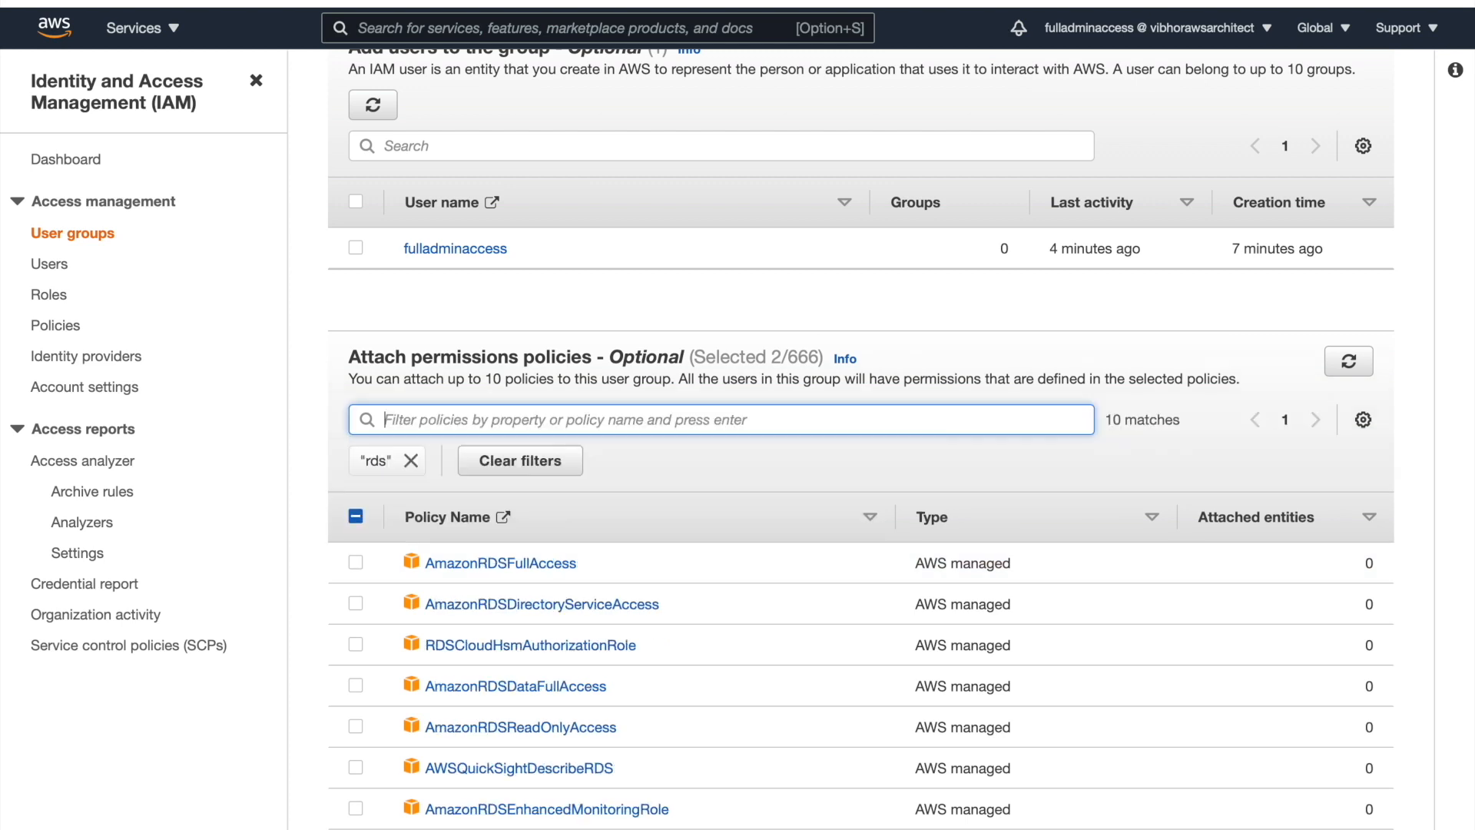
{"action": "left_click", "coordinate": [355, 561]}
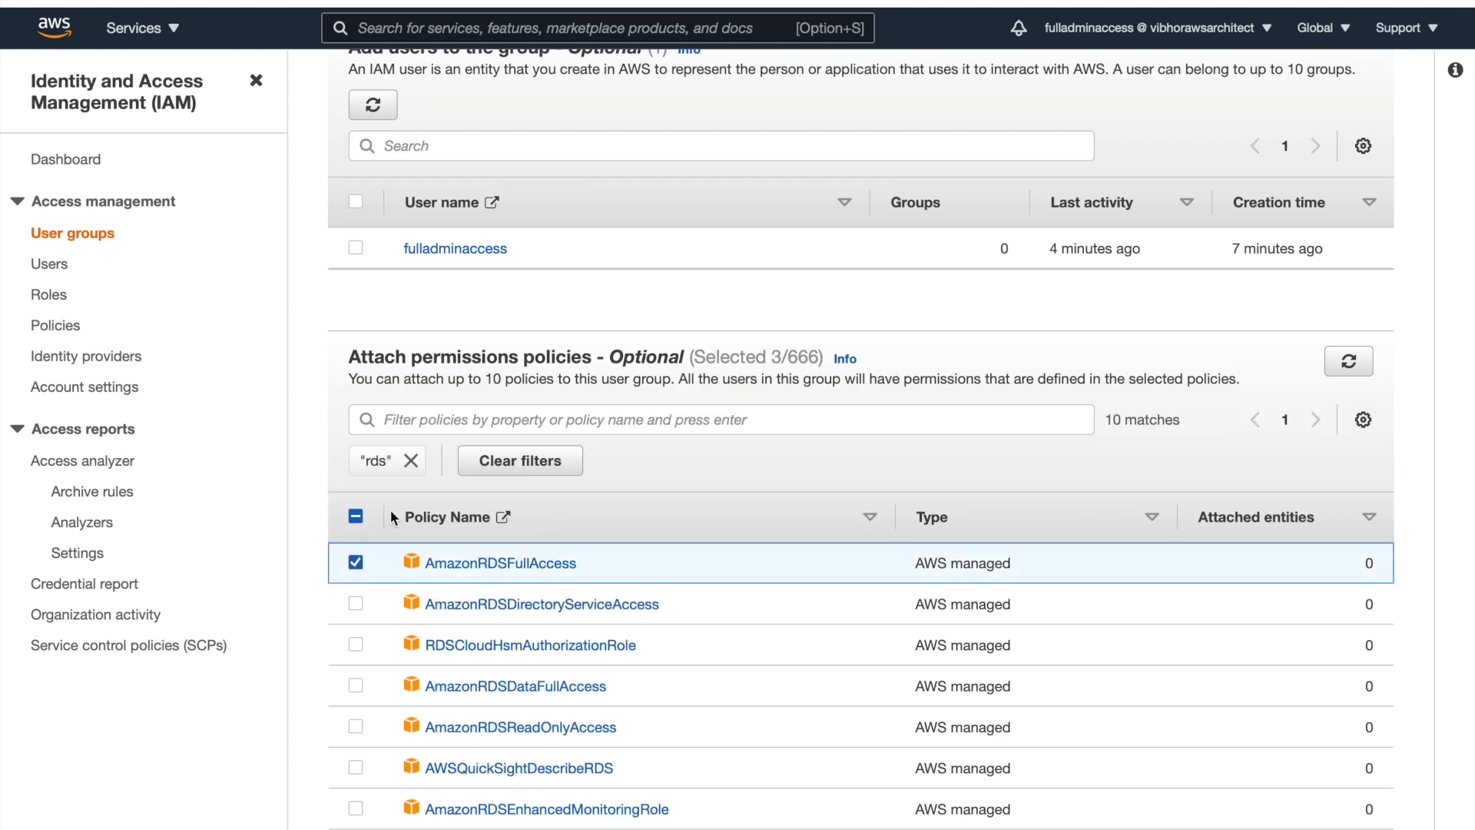
{"action": "left_click", "coordinate": [411, 461]}
Filter the policies by iam and select IAMReadOnlyAccess
{"action": "left_click", "coordinate": [412, 419]}
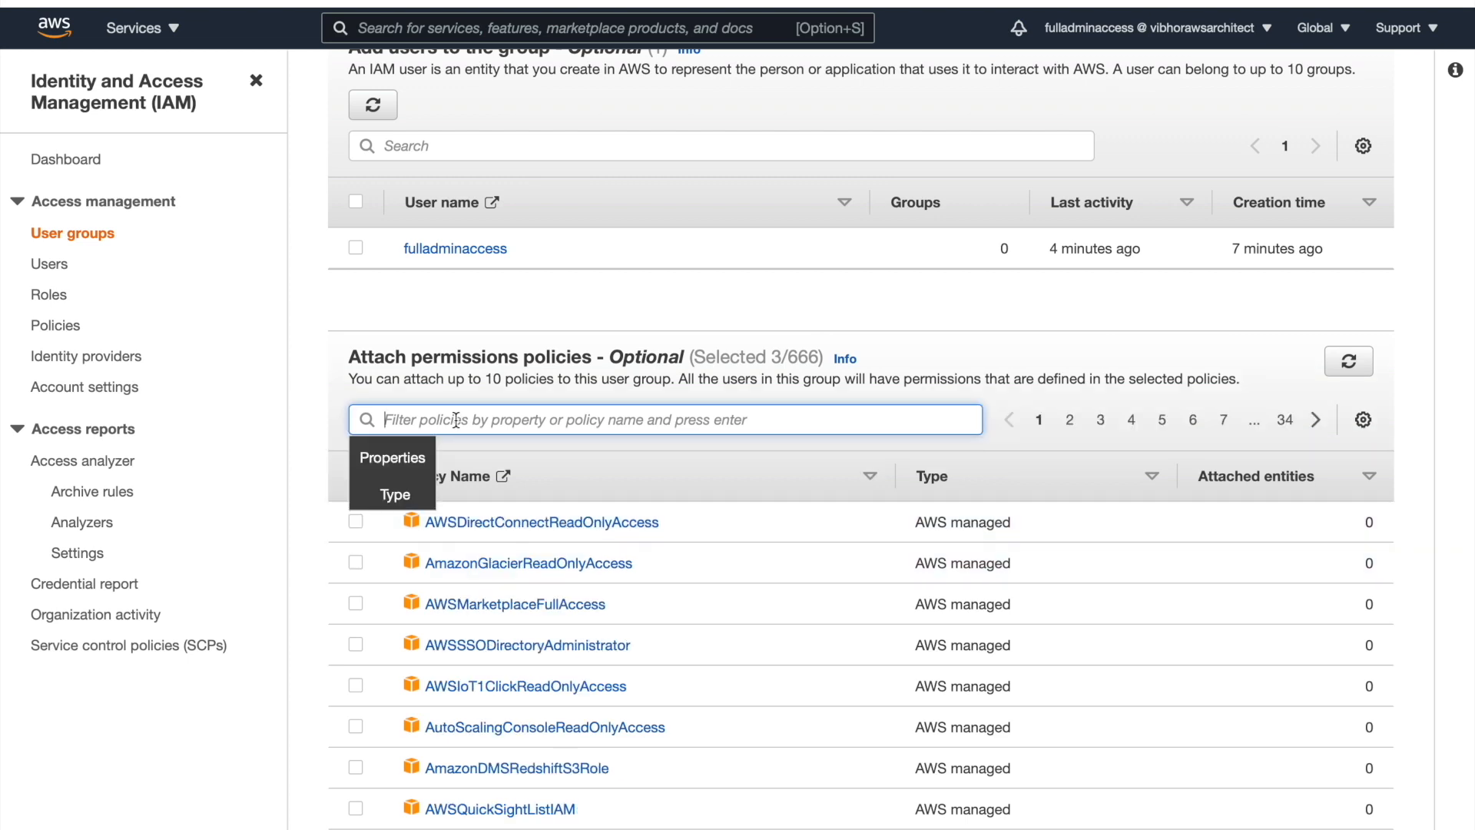
{"action": "type", "text": "iam"}
{"action": "key", "text": "Return"}
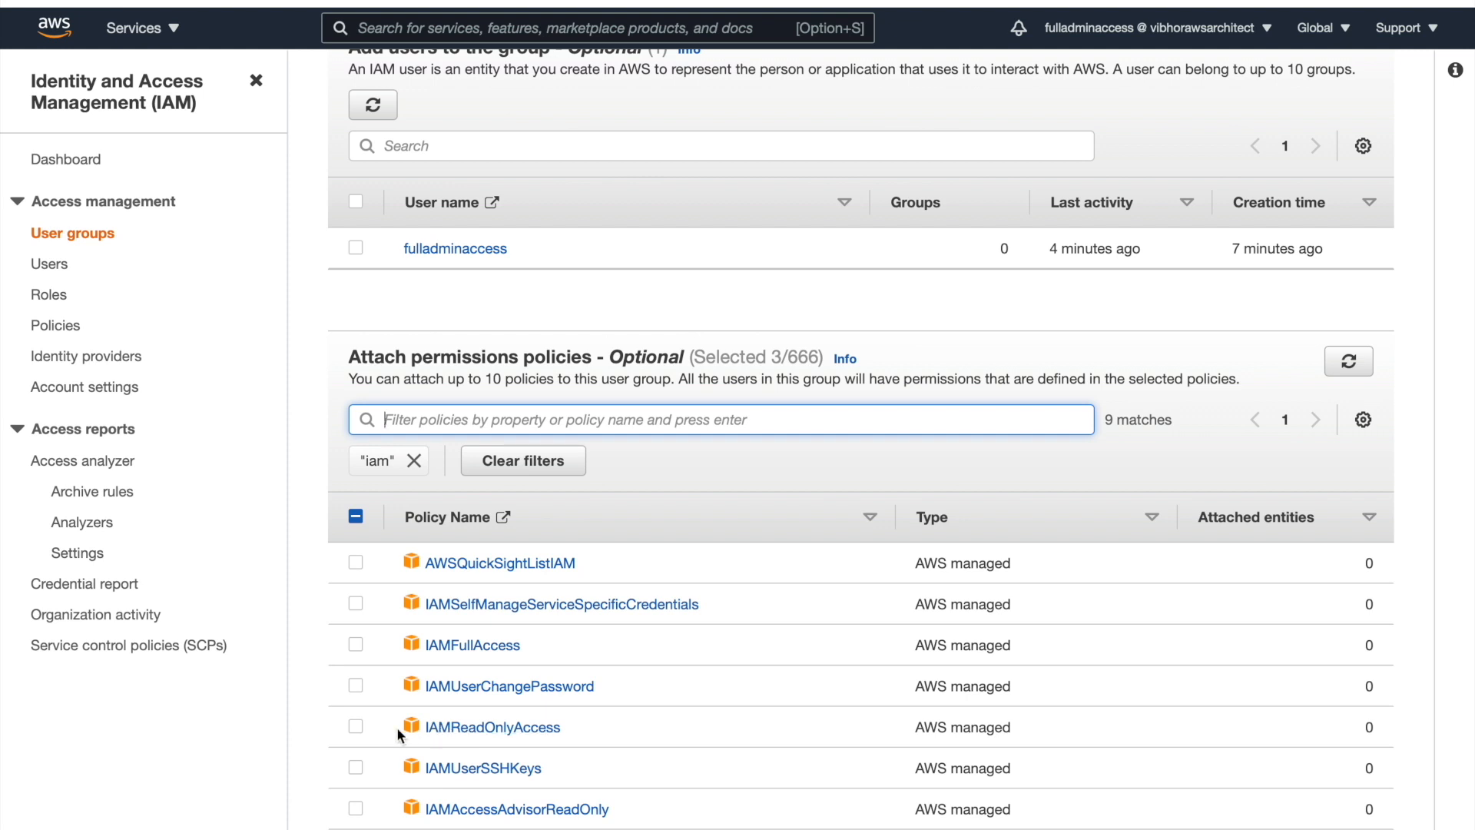
{"action": "left_click", "coordinate": [355, 727]}
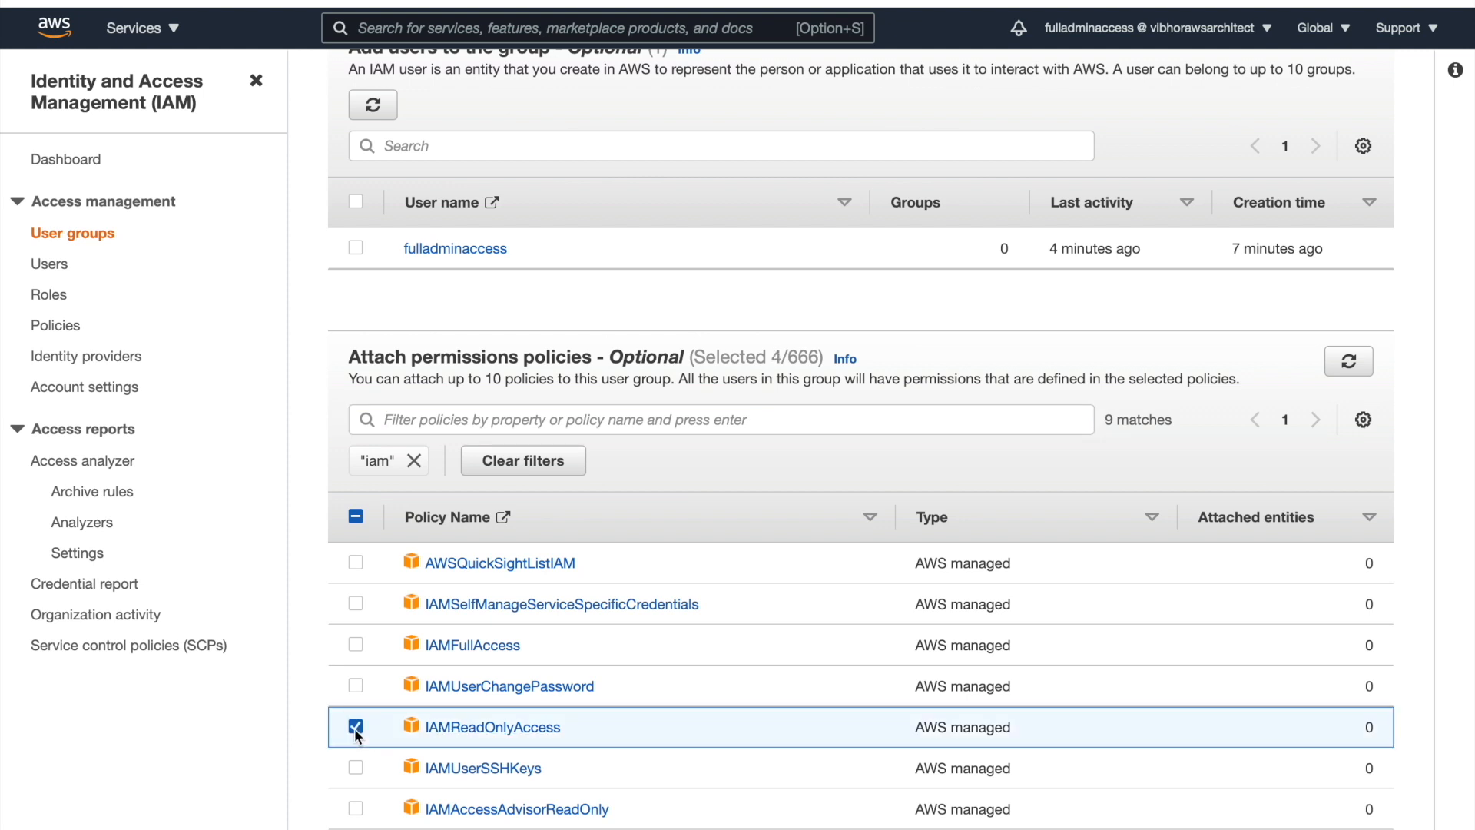
{"action": "scroll", "coordinate": [638, 538], "scroll_direction": "down", "scroll_amount": 3}
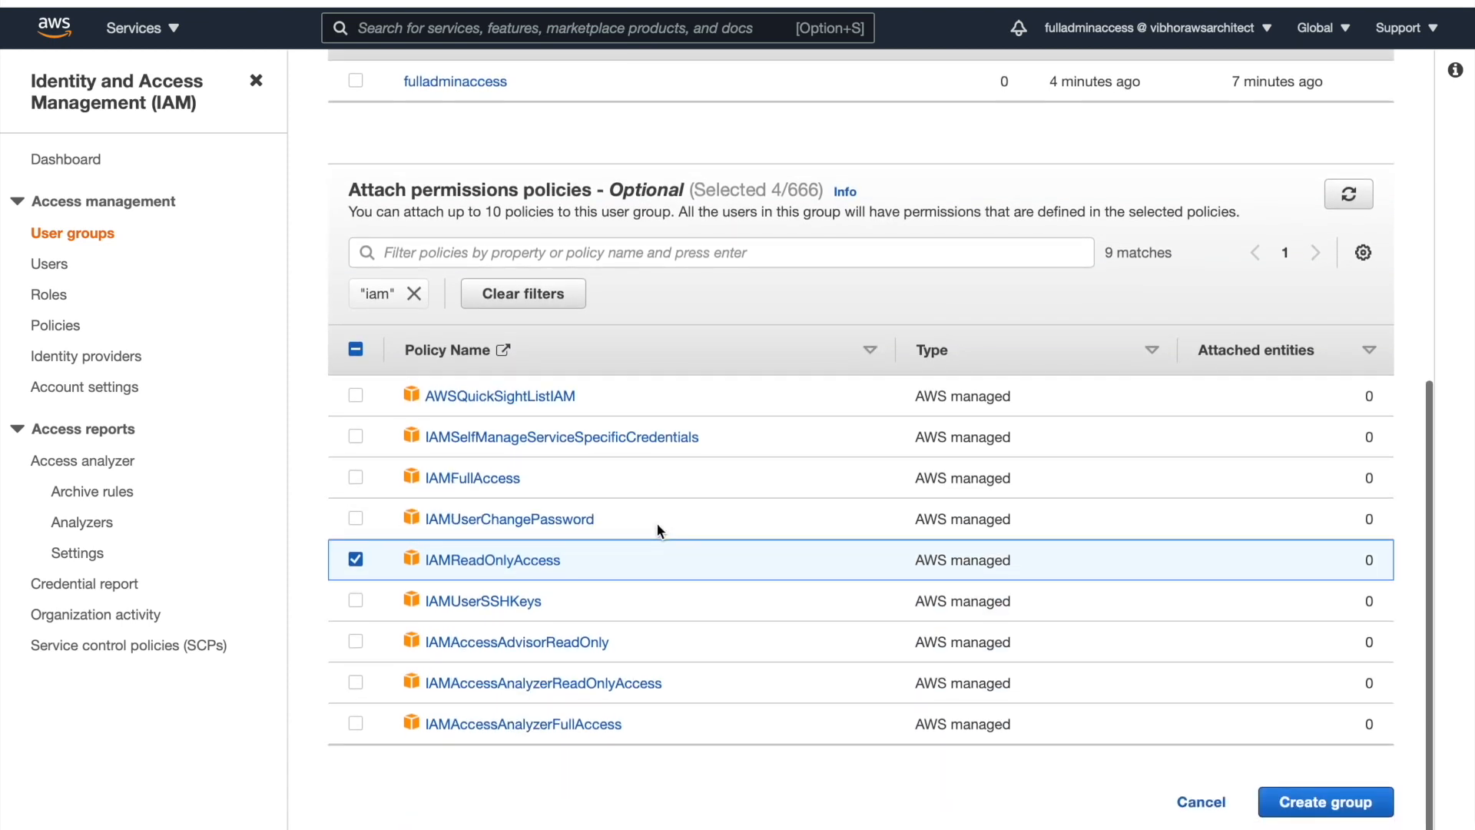
Create the Developers group, check its four attached policies, then go to the IAM Users list
{"action": "left_click", "coordinate": [1304, 808]}
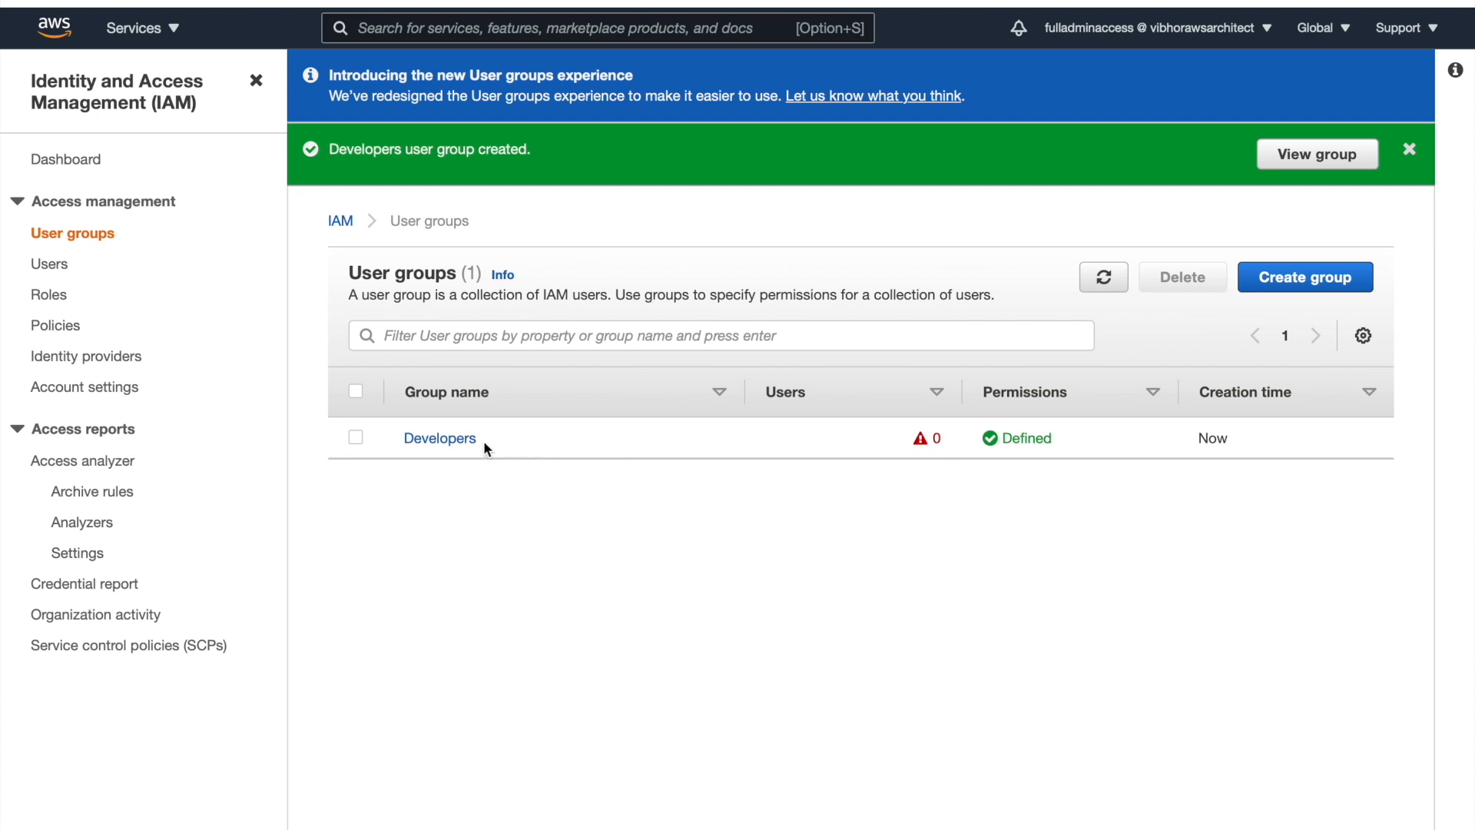
{"action": "left_click", "coordinate": [461, 441]}
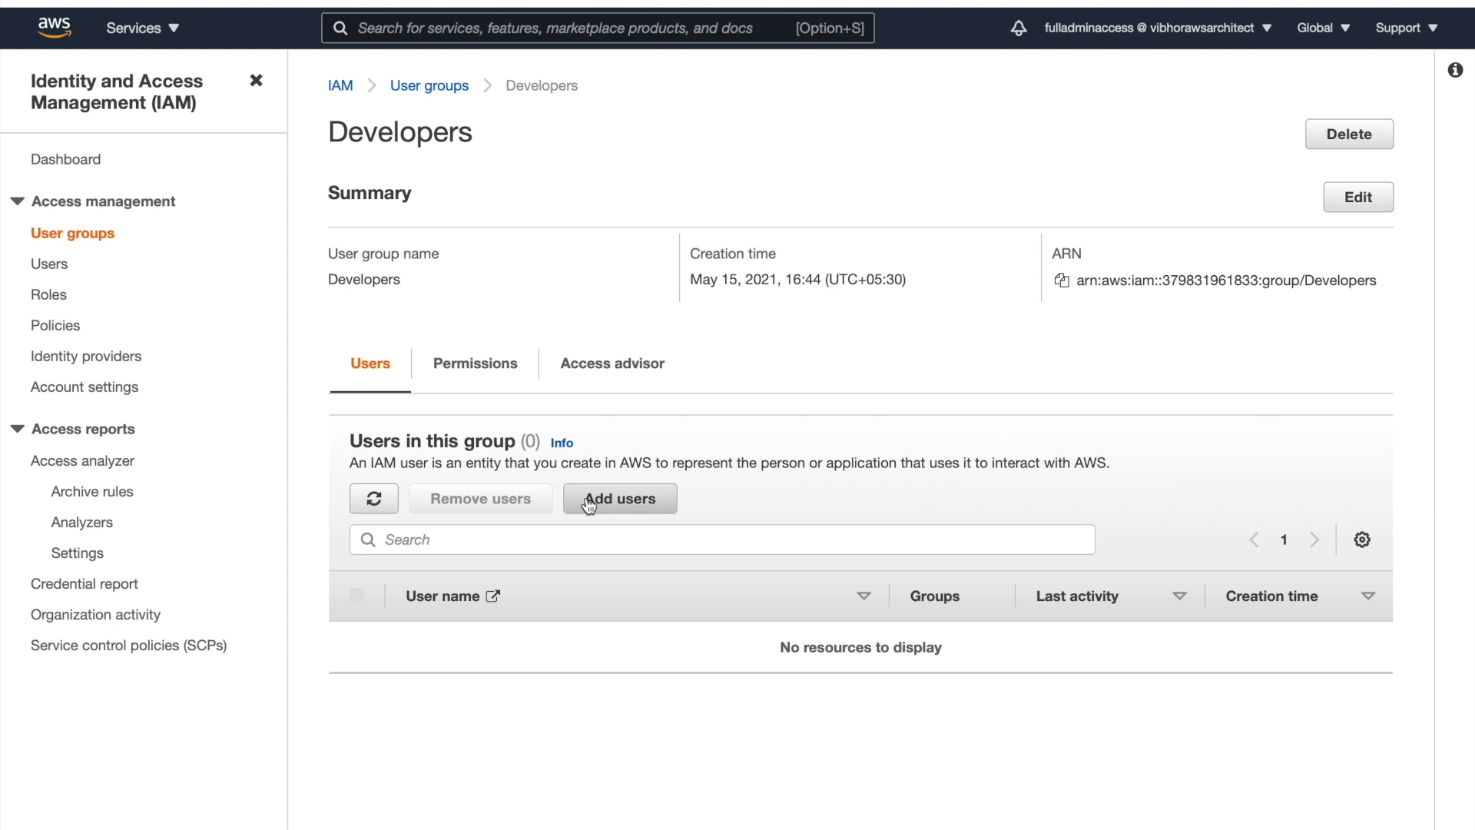
{"action": "left_click", "coordinate": [474, 368]}
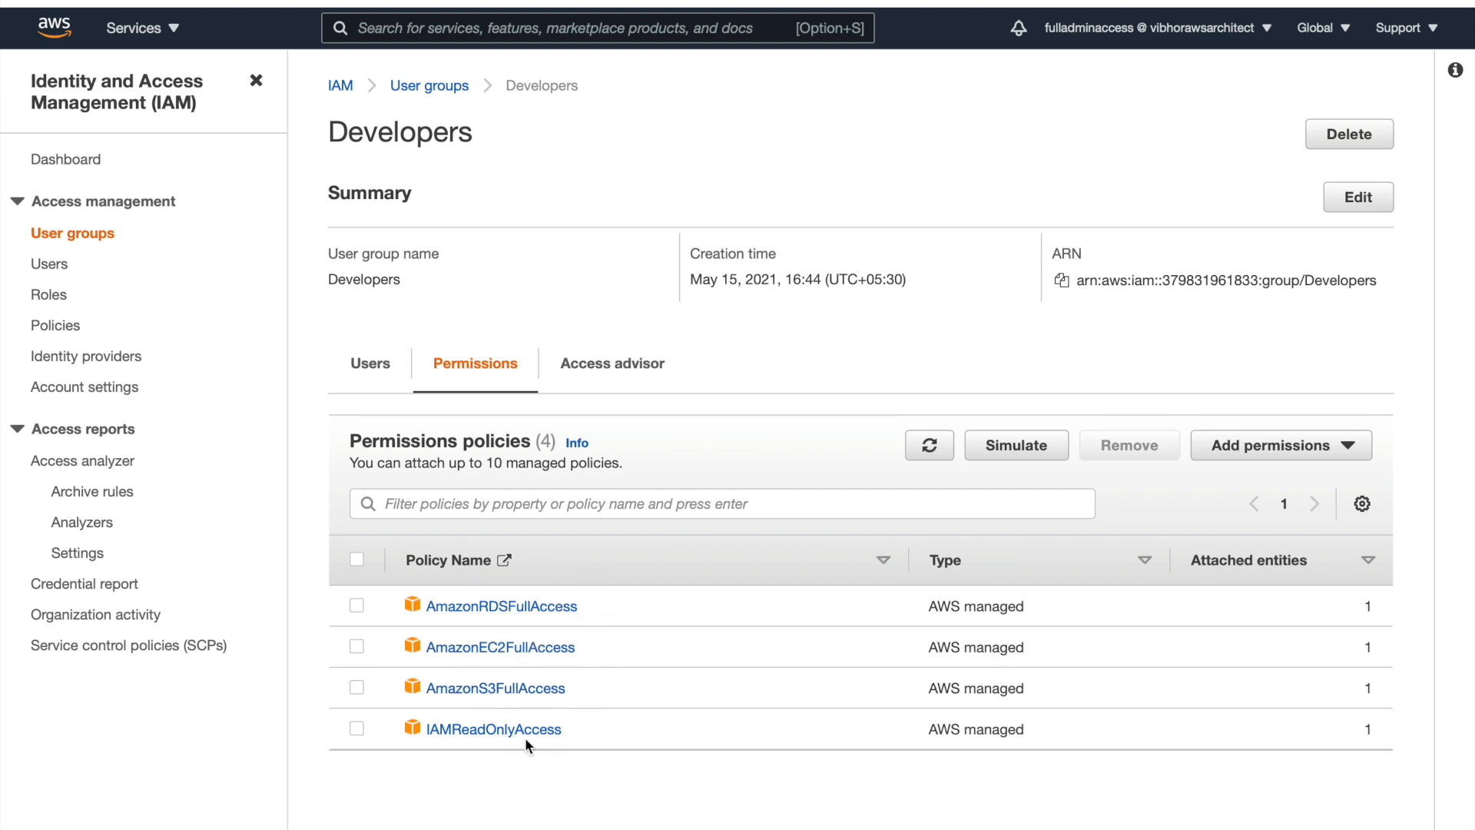
{"action": "left_click", "coordinate": [356, 728]}
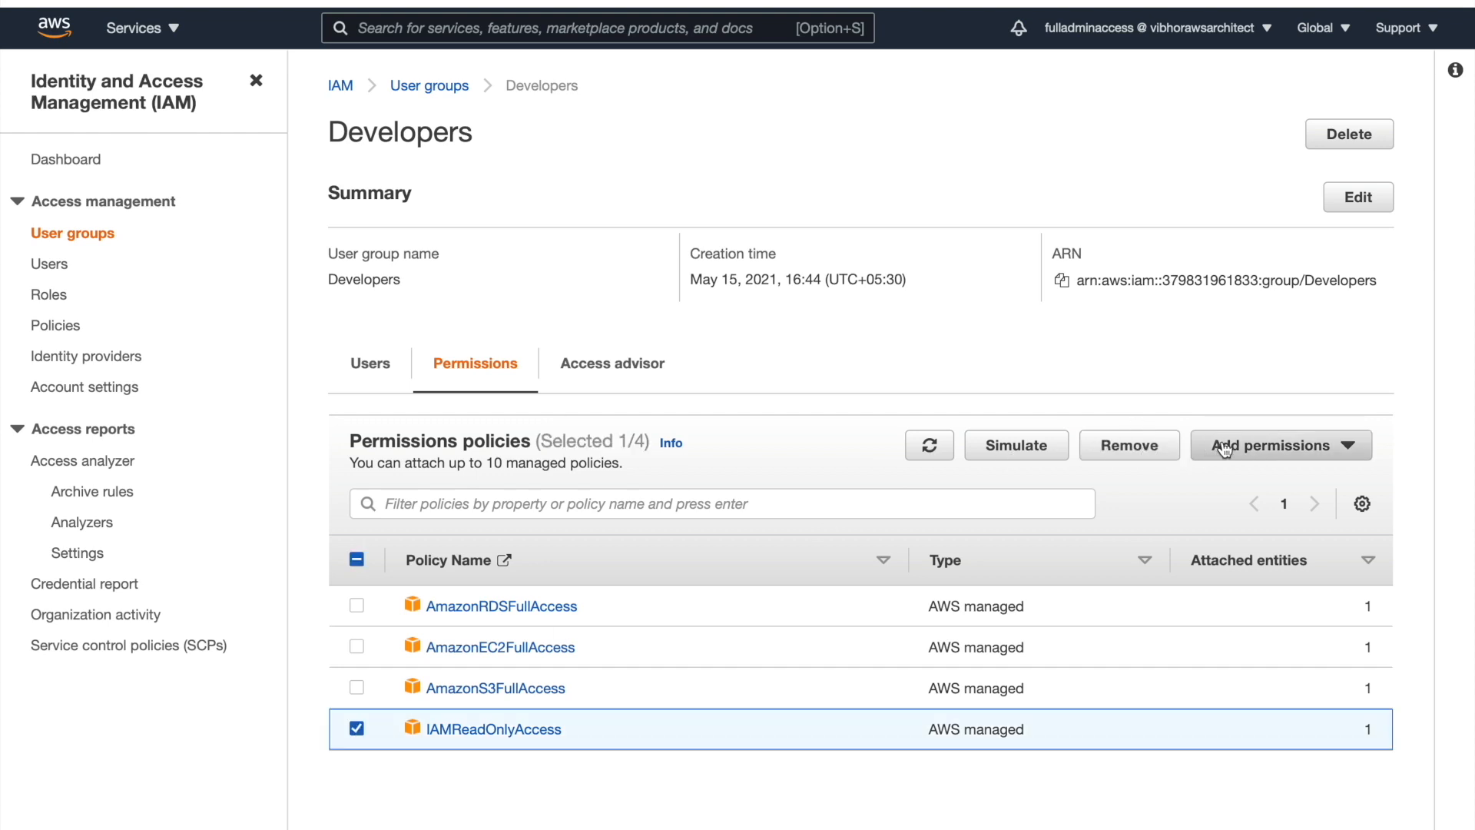
{"action": "left_click", "coordinate": [356, 728]}
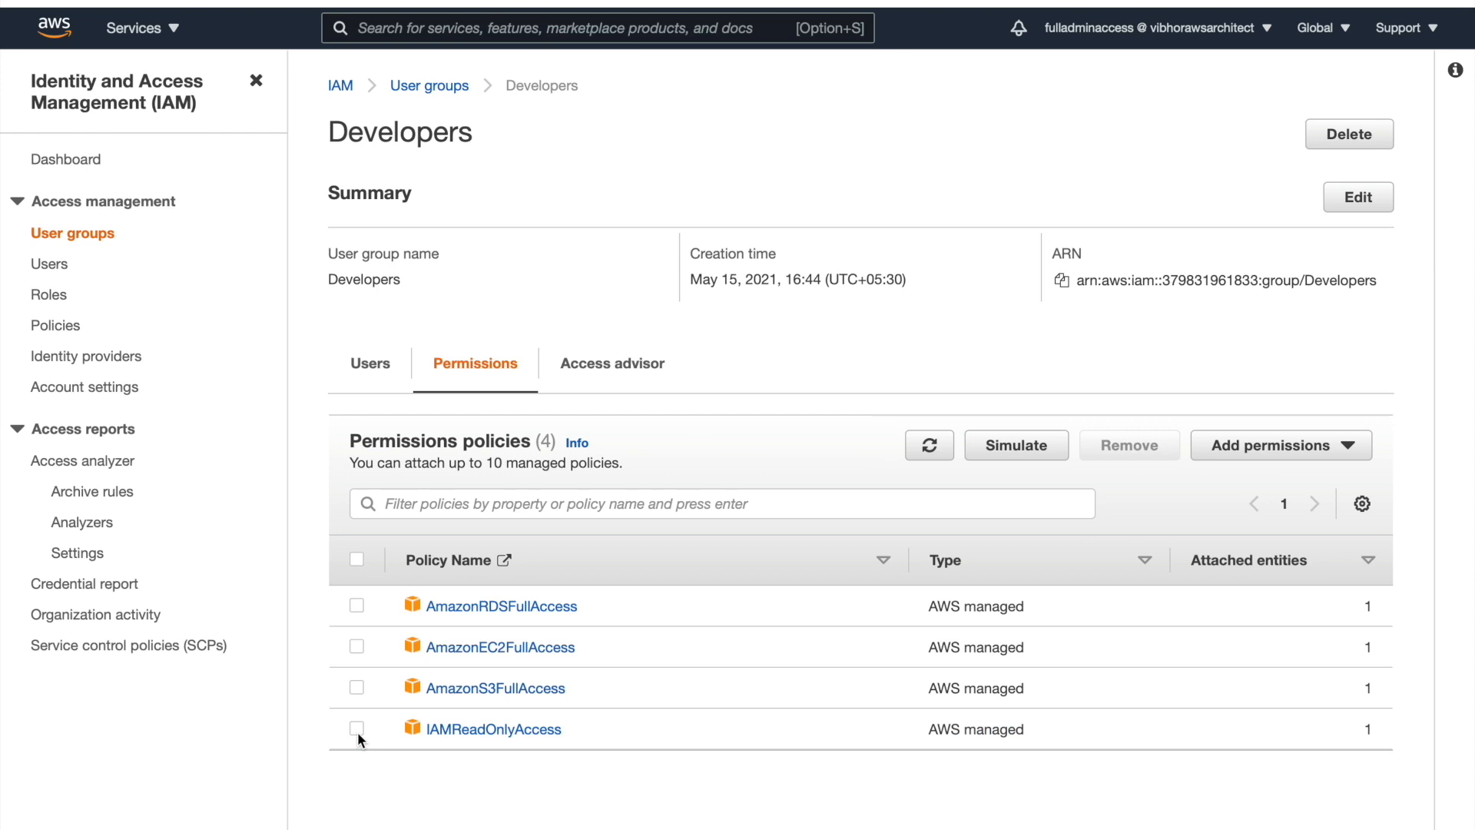
{"action": "left_click", "coordinate": [49, 264]}
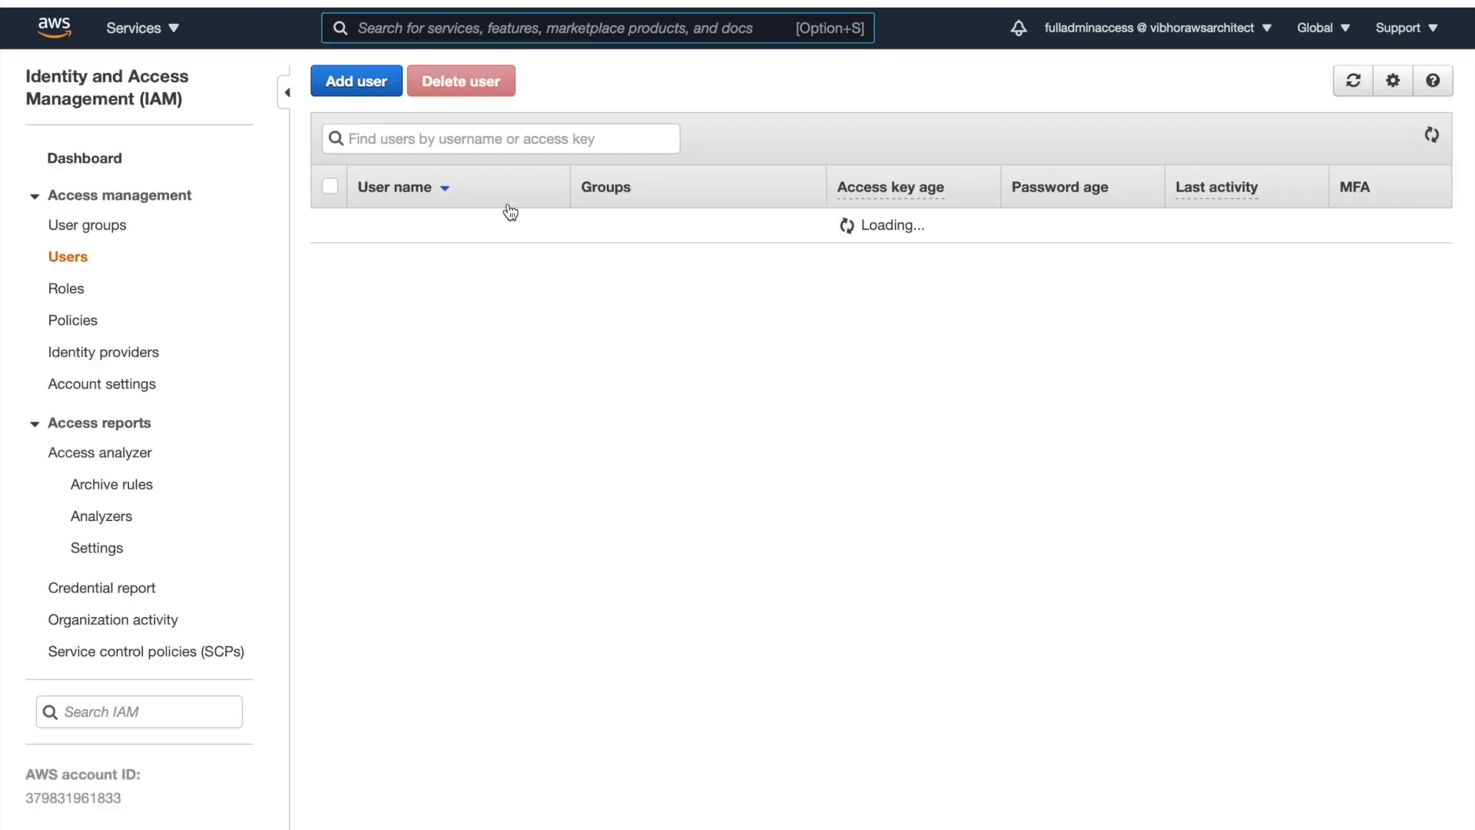
Add user Developer1 with programmatic and console access and a custom password, no forced reset
{"action": "left_click", "coordinate": [353, 86]}
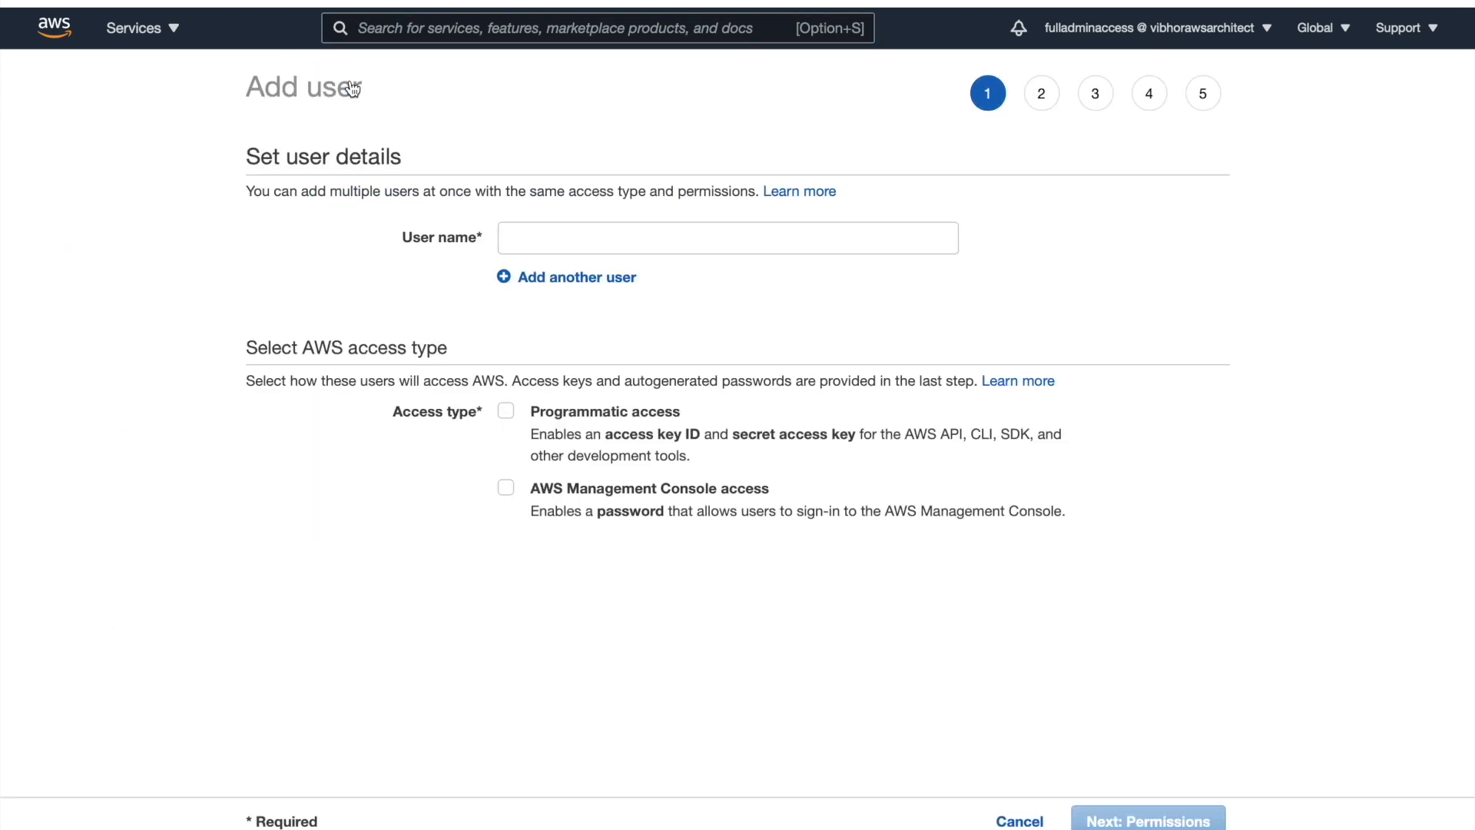
{"action": "left_click", "coordinate": [599, 240]}
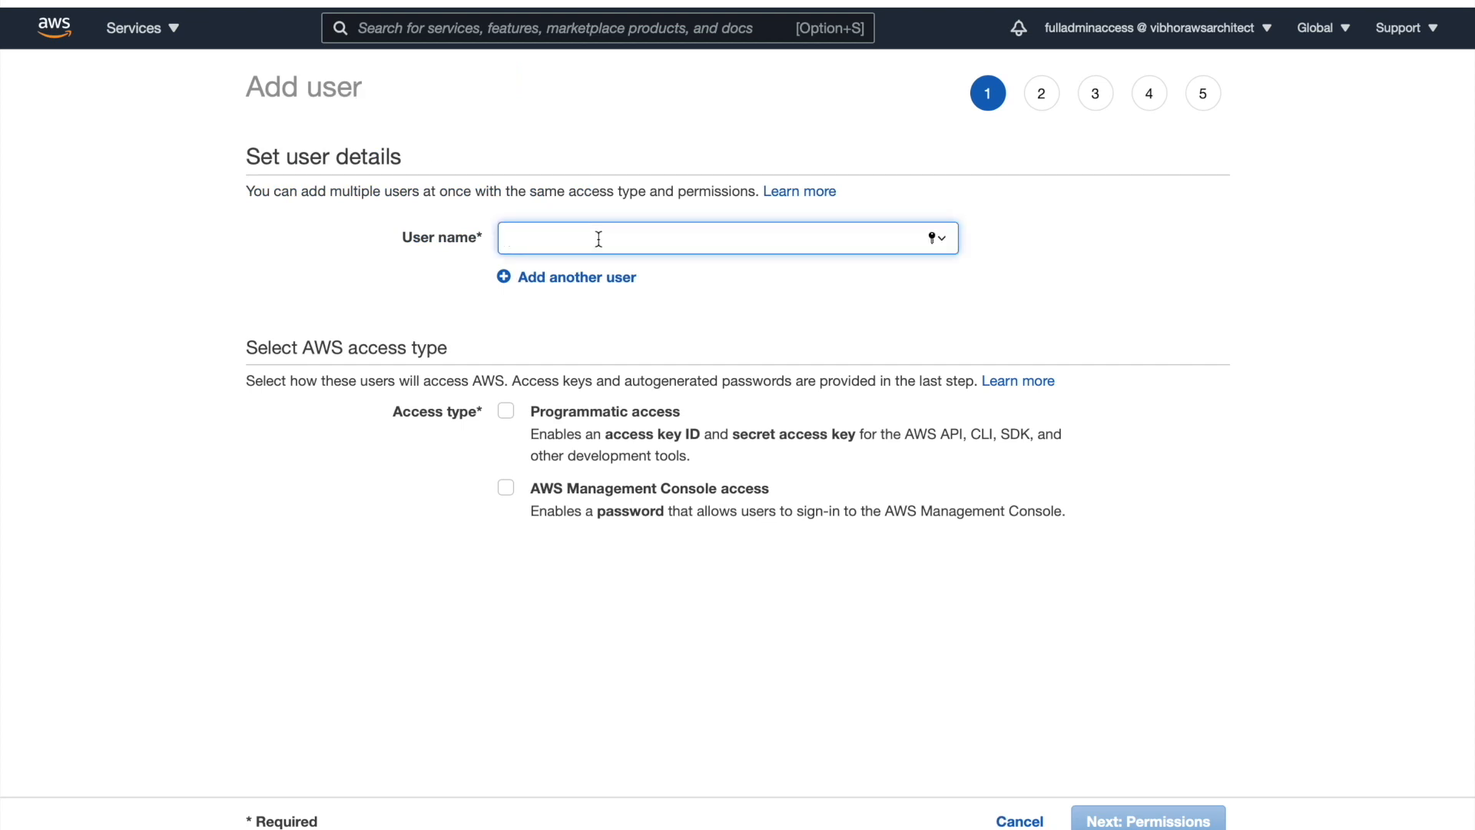
{"action": "type", "text": "Developer1"}
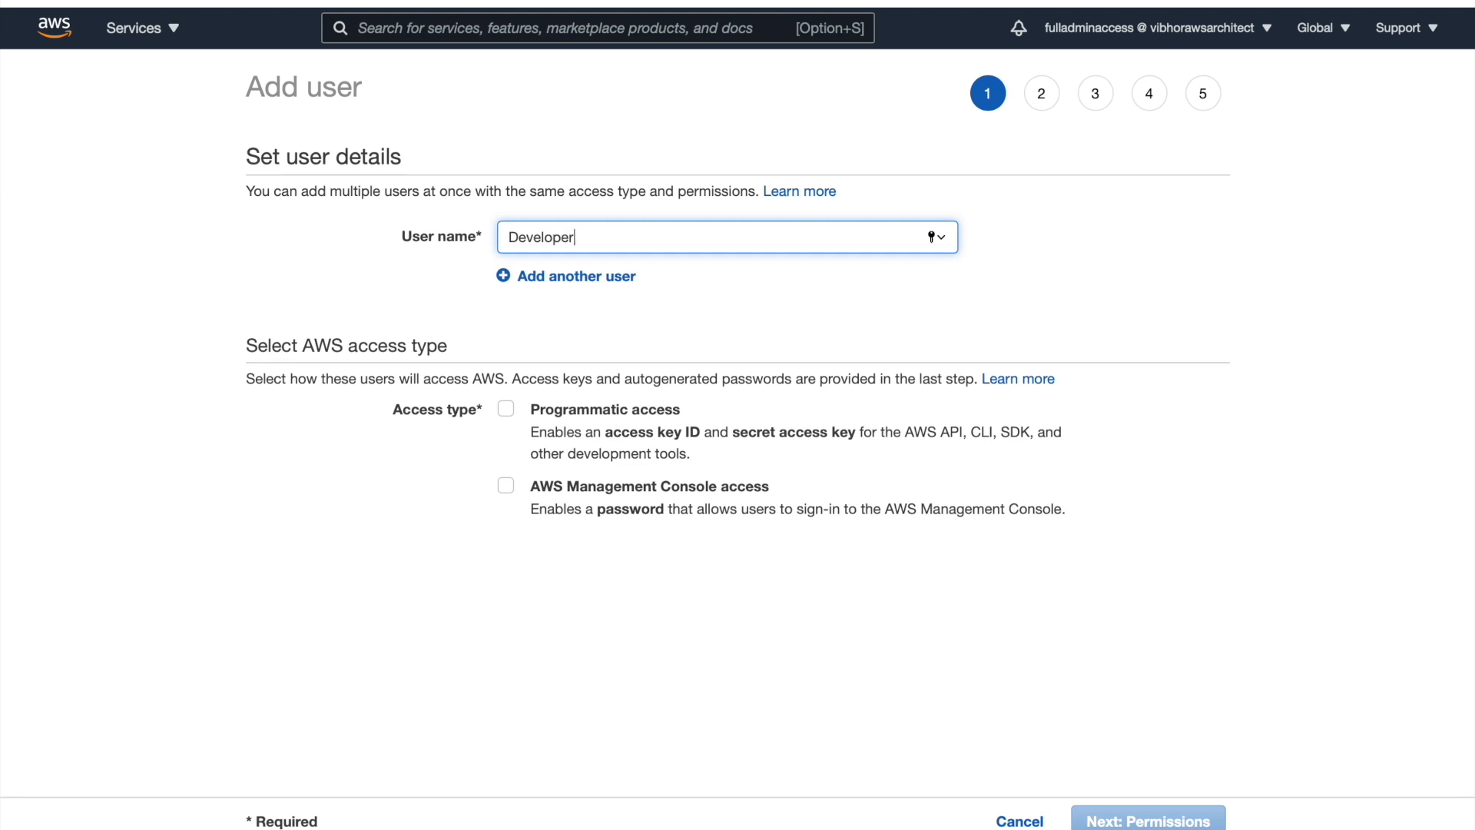
{"action": "left_click", "coordinate": [506, 411]}
{"action": "left_click", "coordinate": [506, 484]}
{"action": "scroll", "coordinate": [600, 561], "scroll_direction": "down", "scroll_amount": 1}
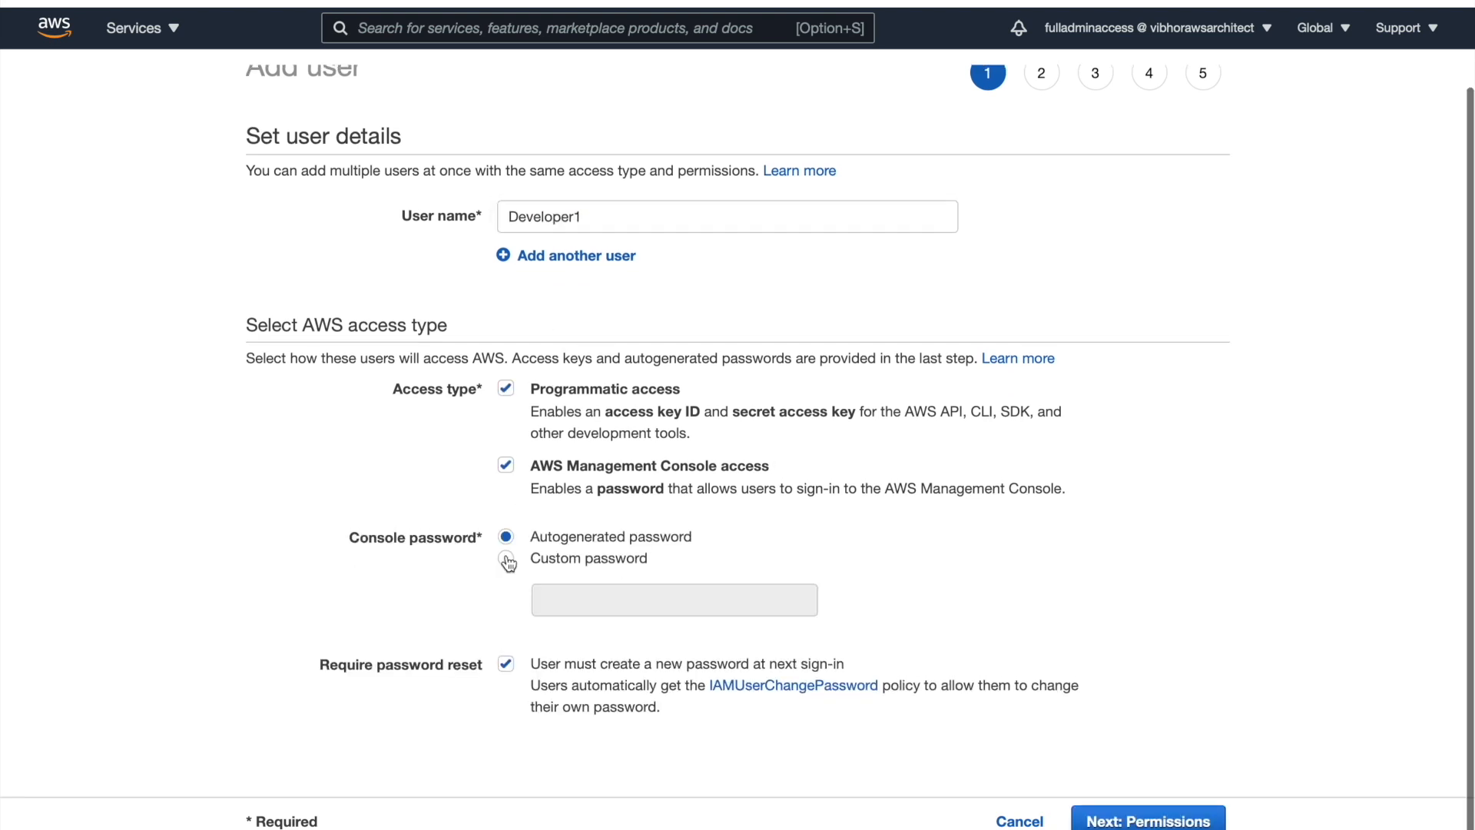
{"action": "left_click", "coordinate": [591, 558]}
{"action": "left_click", "coordinate": [505, 687]}
{"action": "left_click", "coordinate": [1148, 819]}
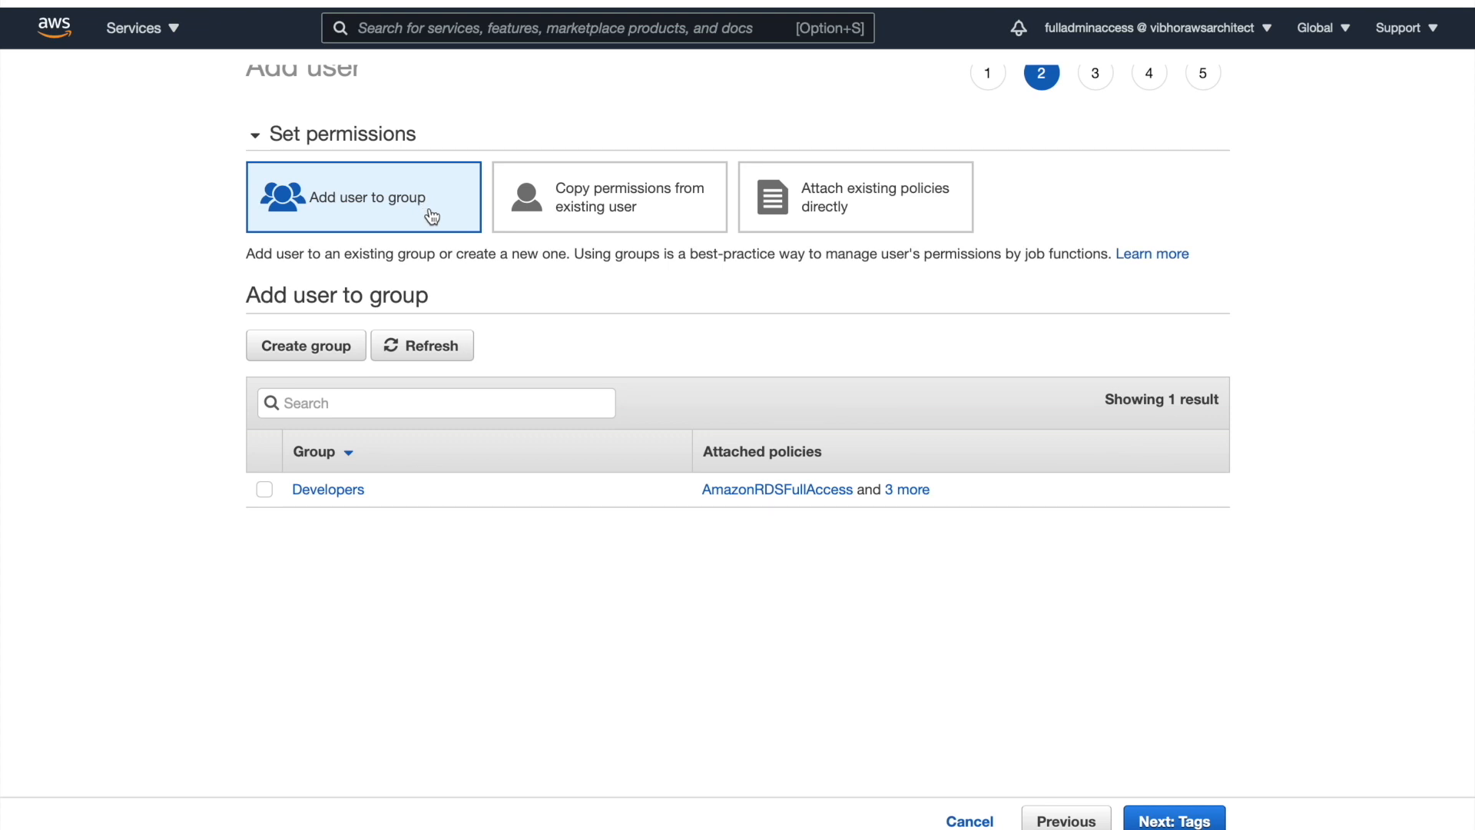
Add Developer1 to the Developers group, create the user, and close the success page
{"action": "left_click", "coordinate": [265, 491]}
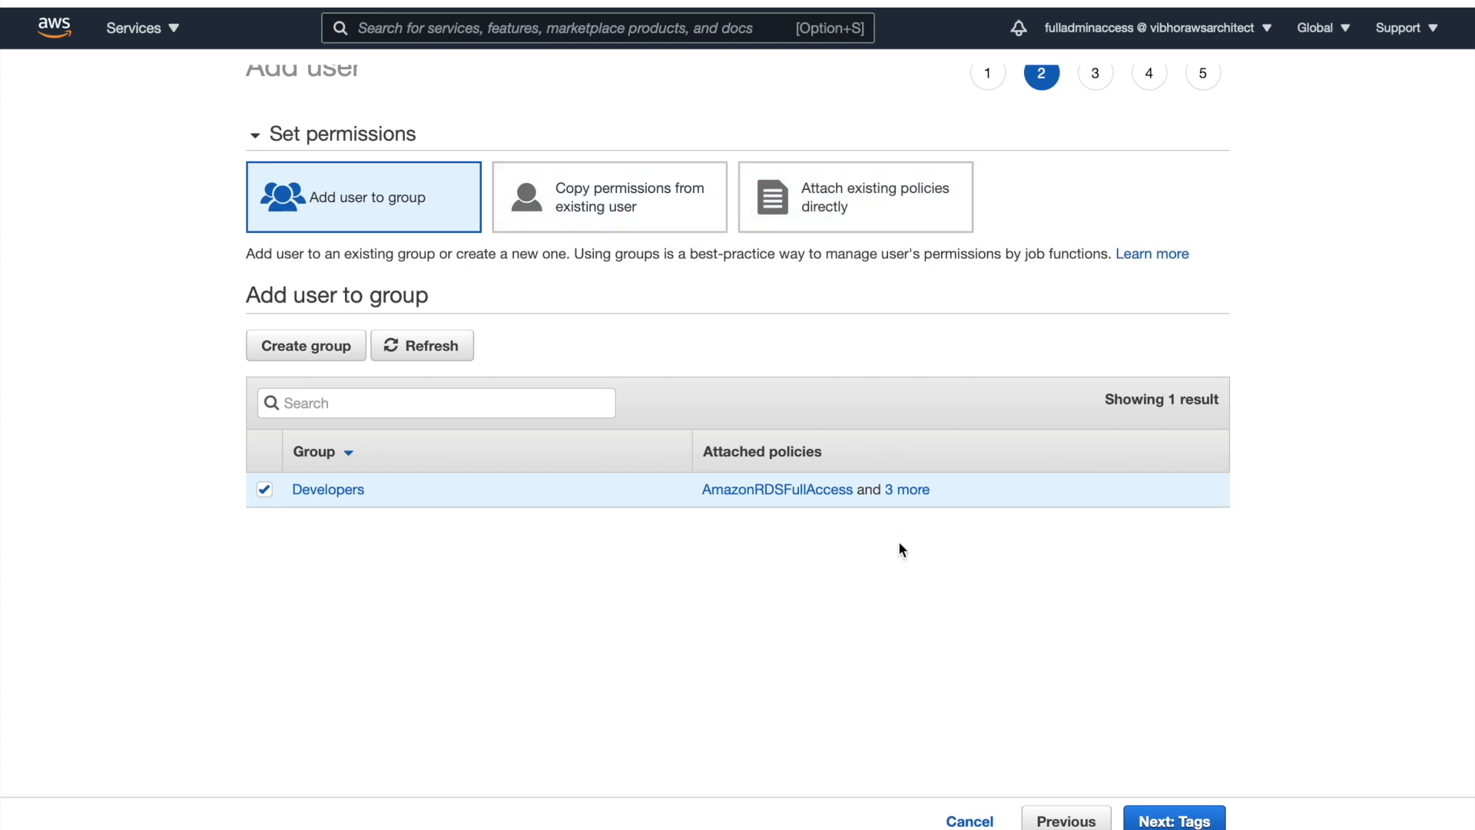
{"action": "left_click", "coordinate": [1184, 825]}
{"action": "left_click", "coordinate": [1186, 824]}
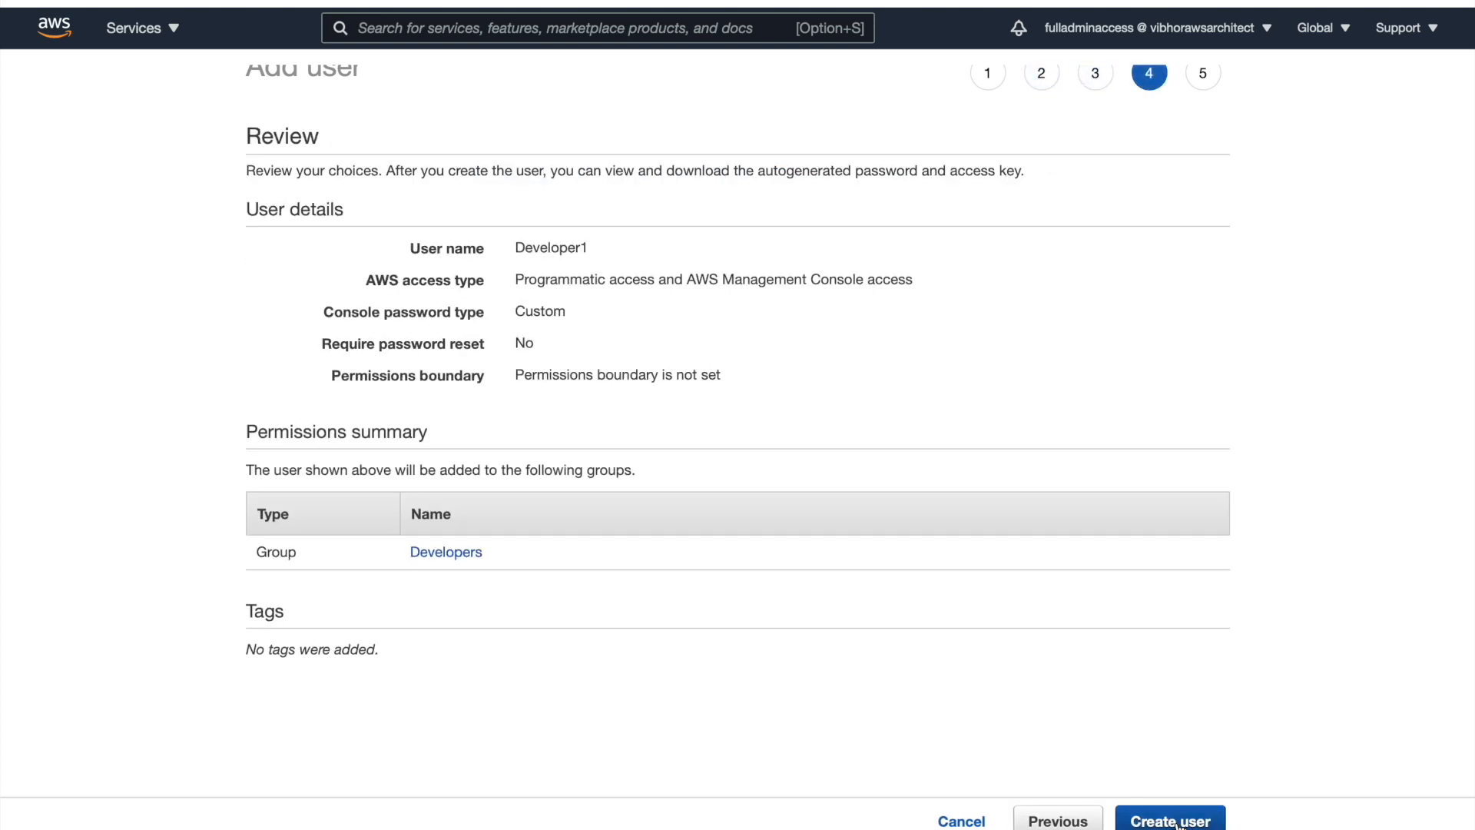
{"action": "left_click", "coordinate": [1179, 822]}
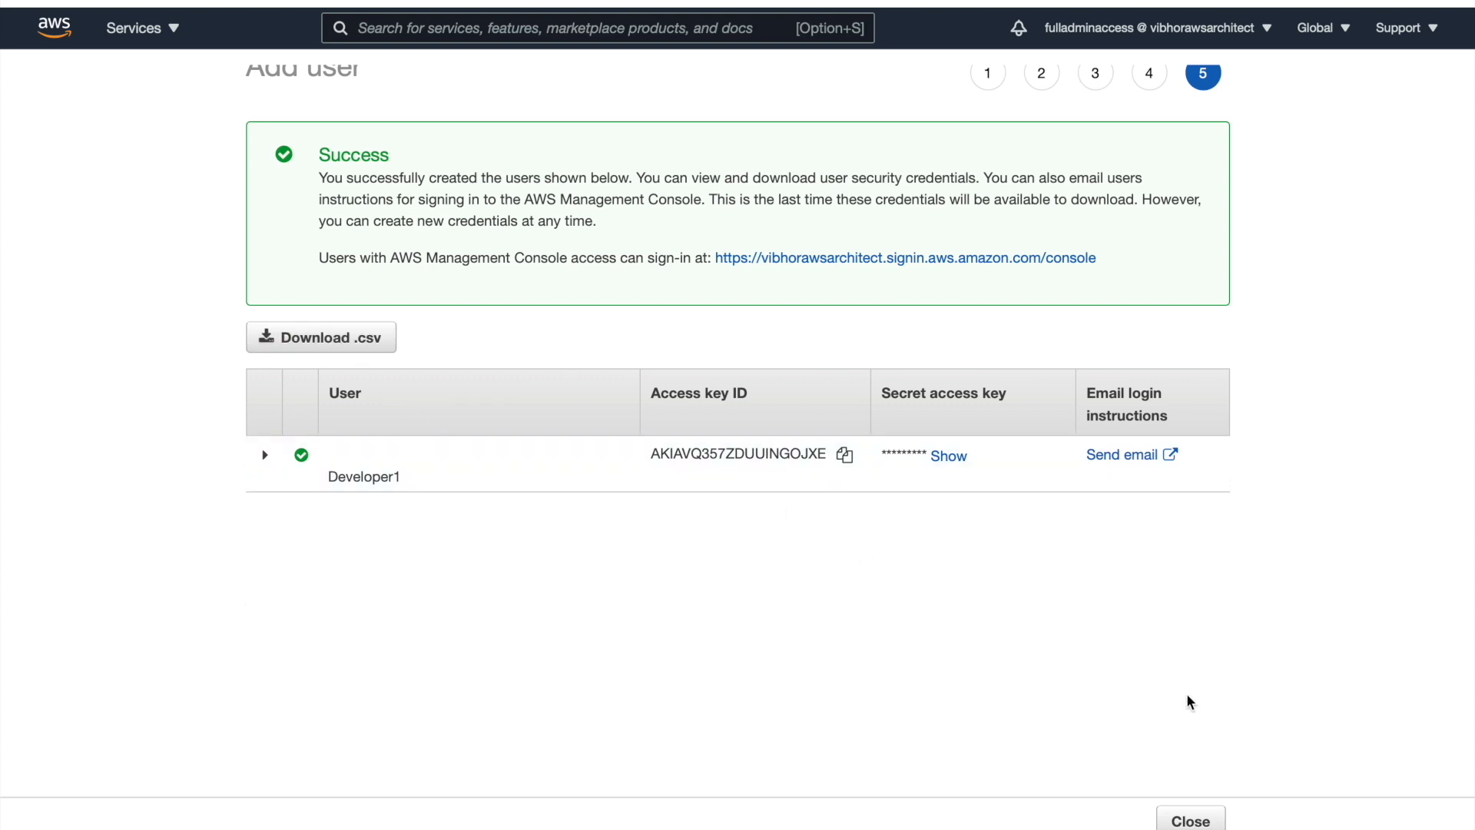
{"action": "left_click", "coordinate": [1191, 822]}
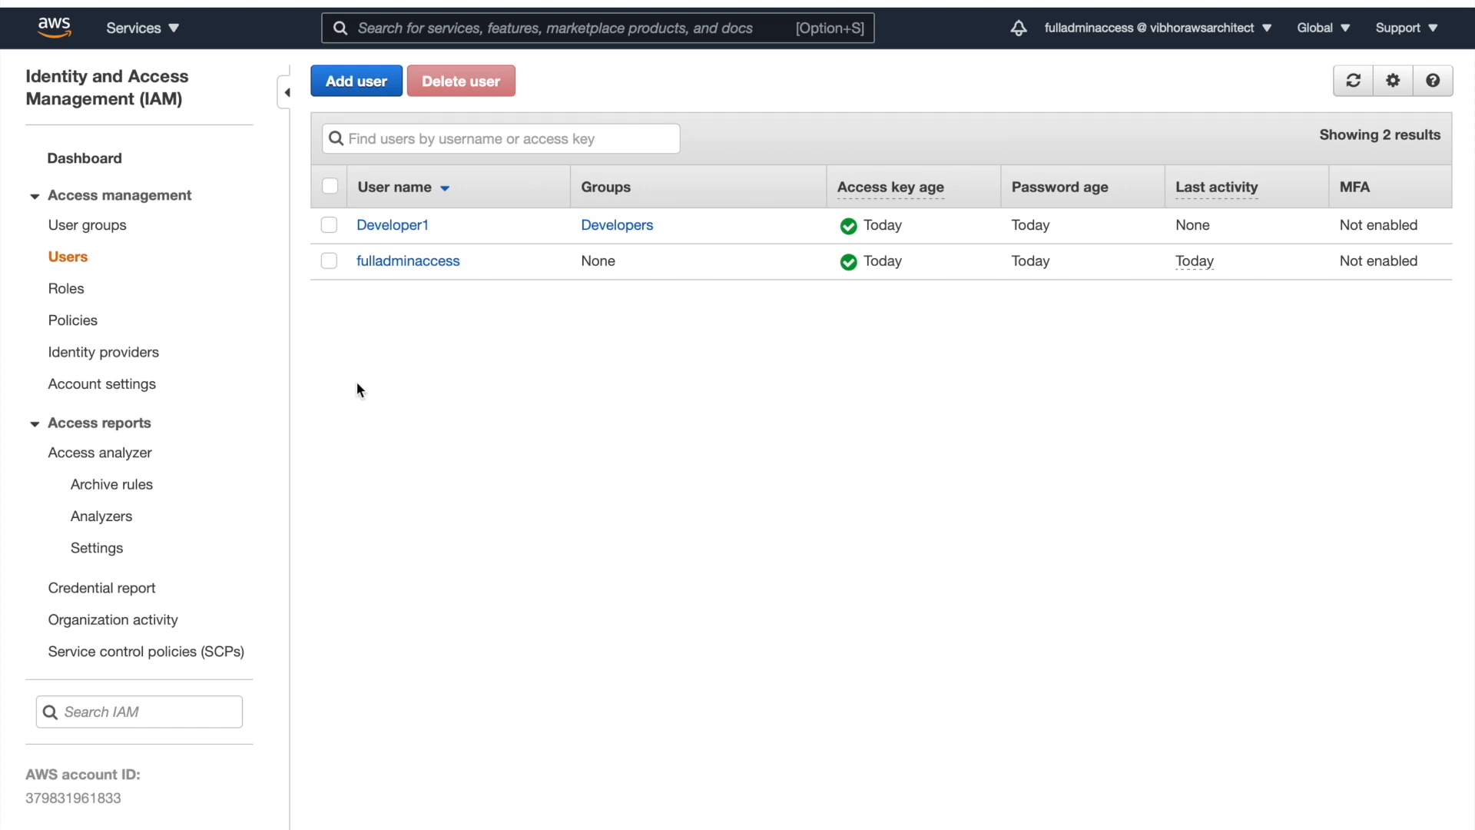
Copy the IAM sign-in URL from the dashboard, then sign out
{"action": "left_click", "coordinate": [106, 166]}
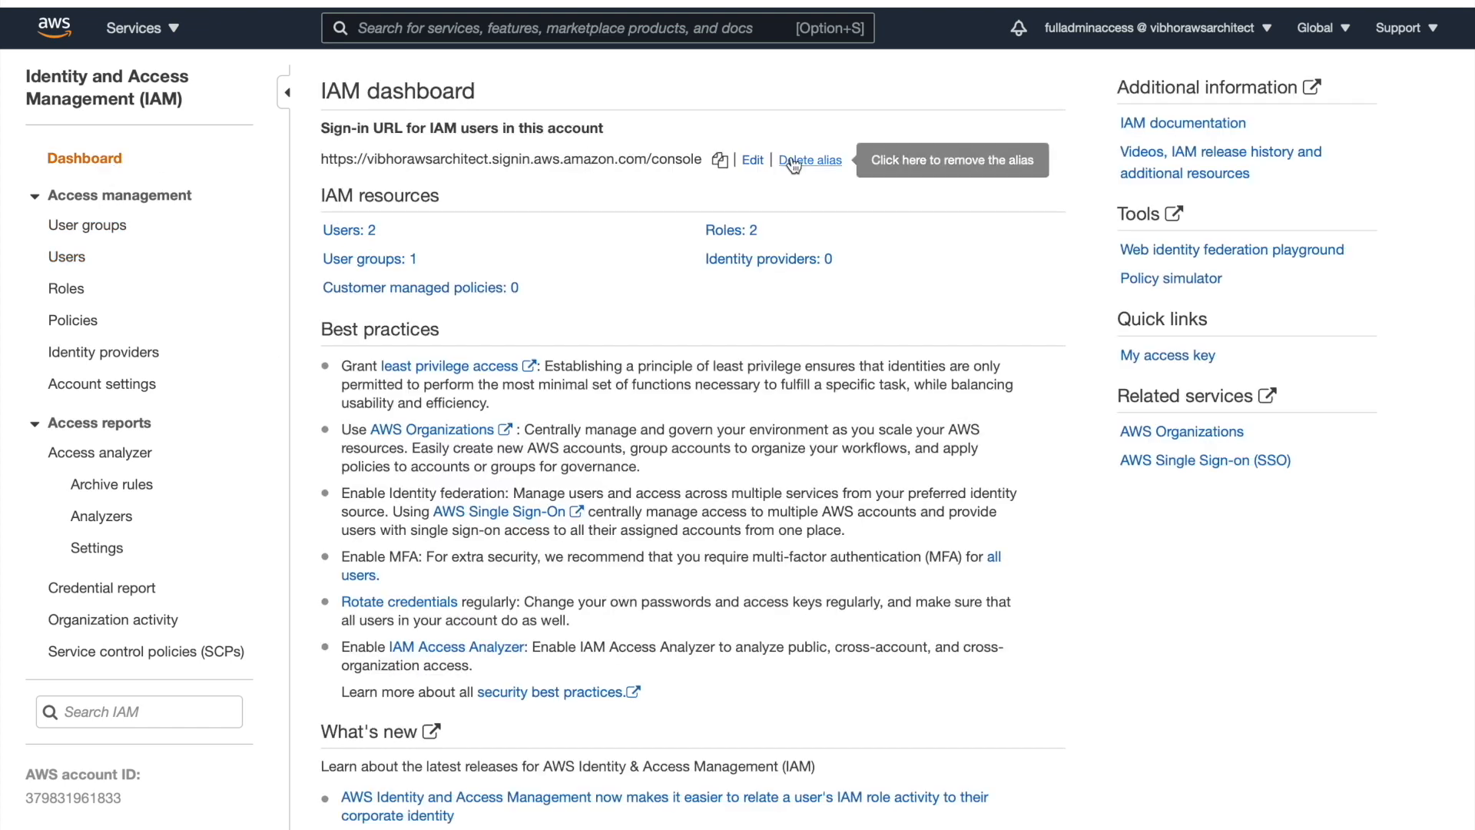
{"action": "left_click", "coordinate": [720, 161]}
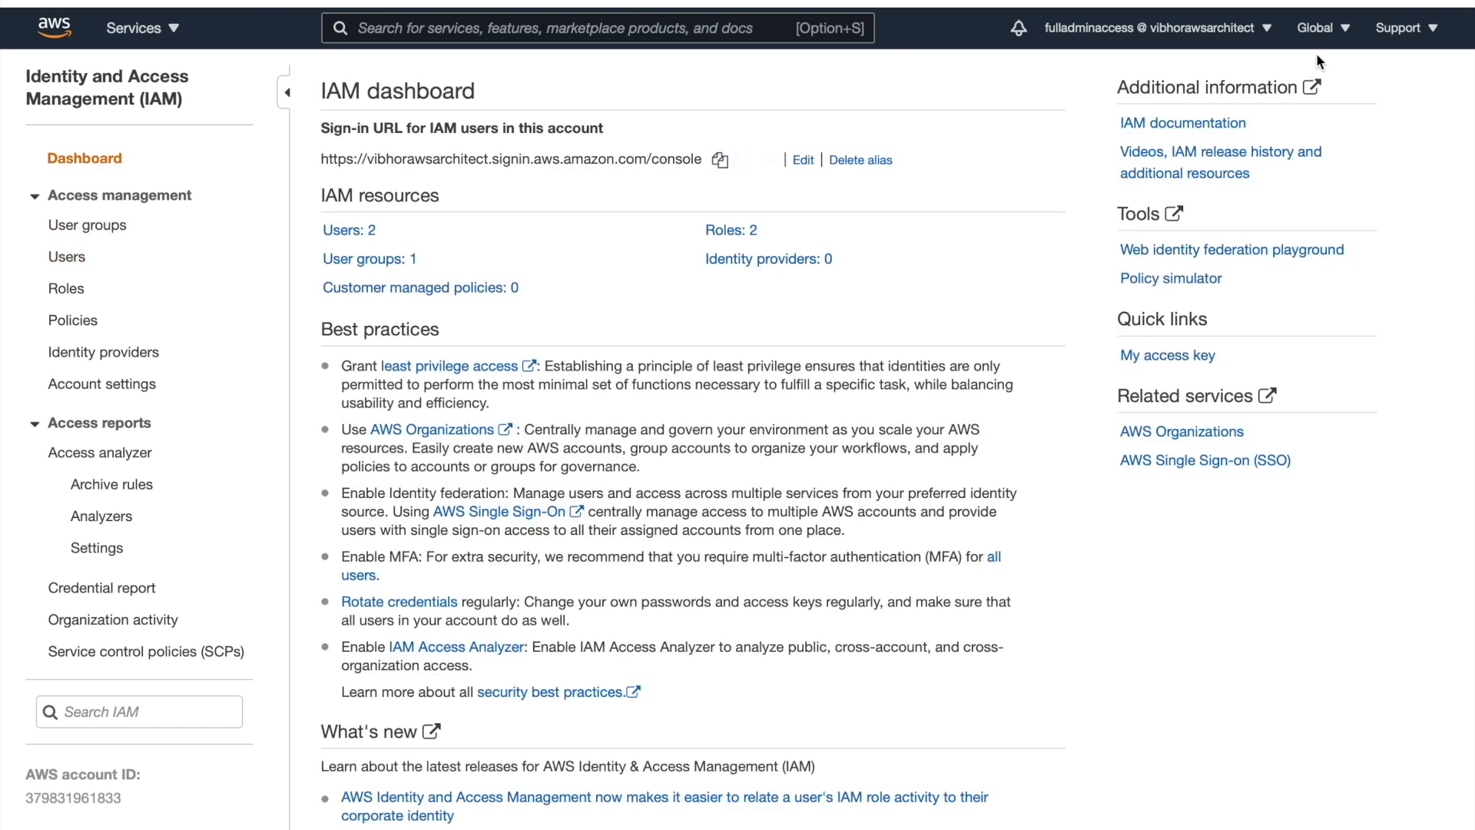
{"action": "left_click", "coordinate": [1266, 31]}
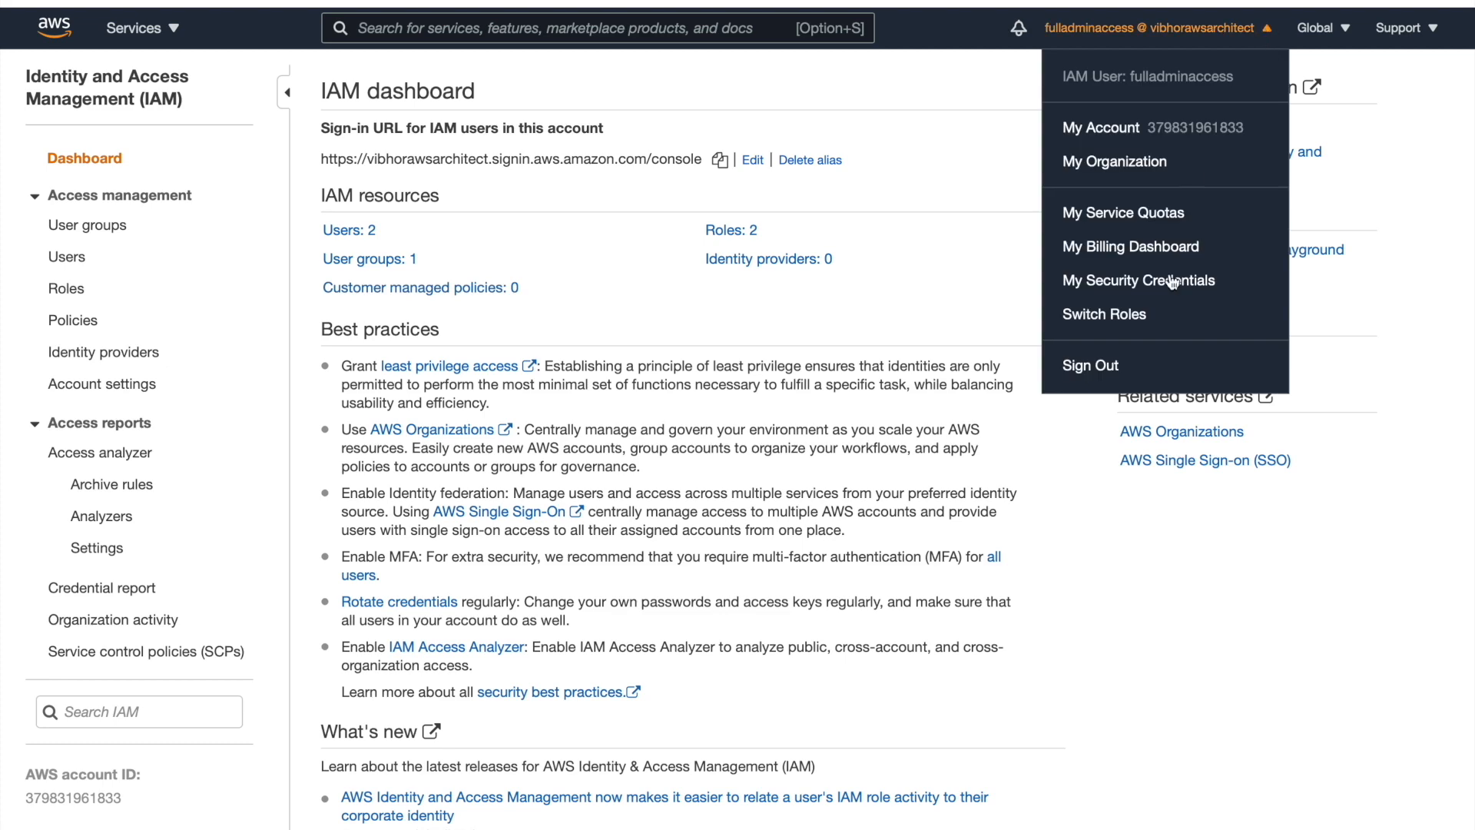
{"action": "left_click", "coordinate": [1102, 367]}
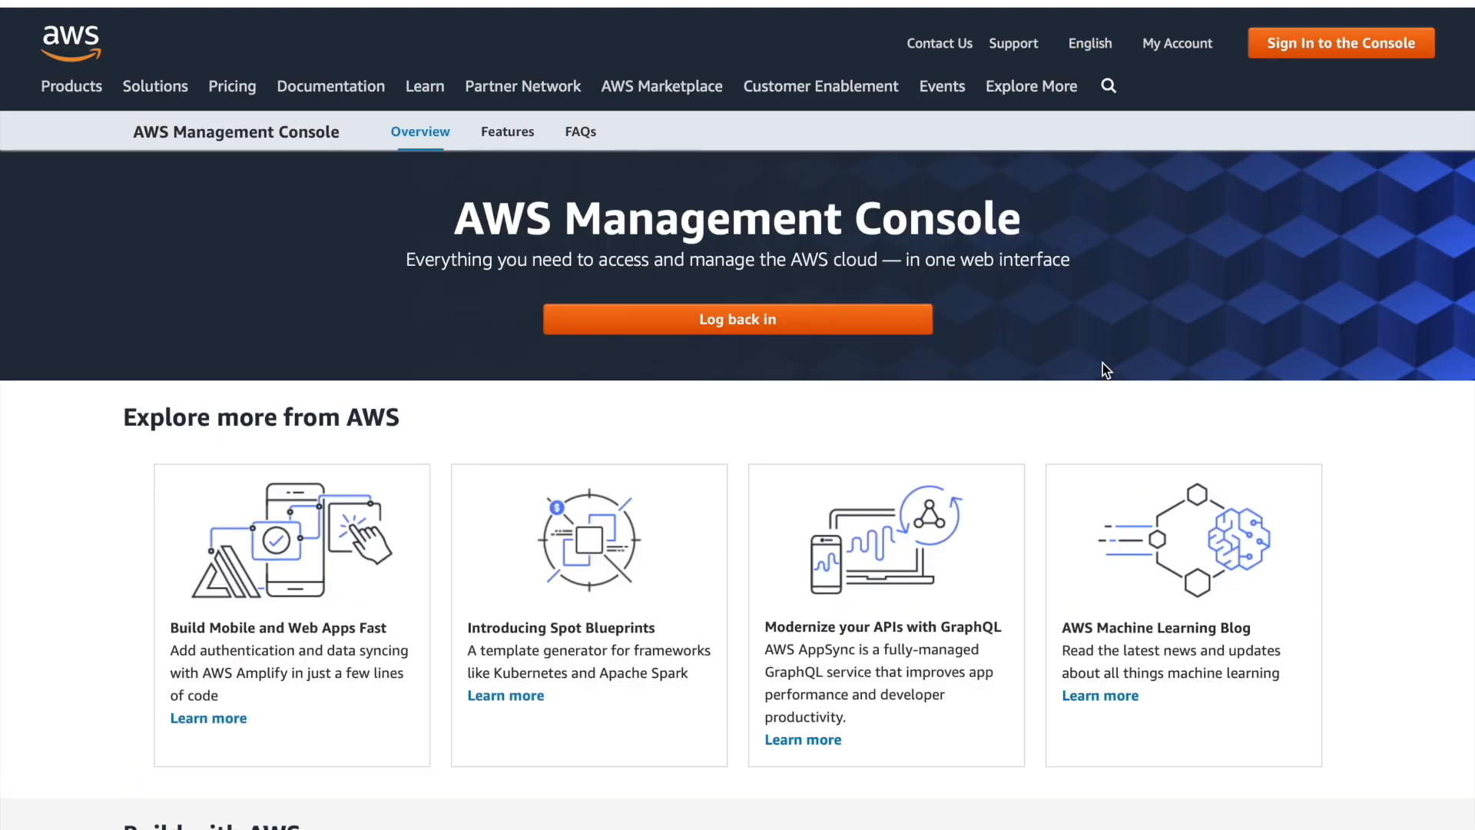
Log back in with the account alias as IAM user Developer1 and its password
{"action": "left_click", "coordinate": [838, 329]}
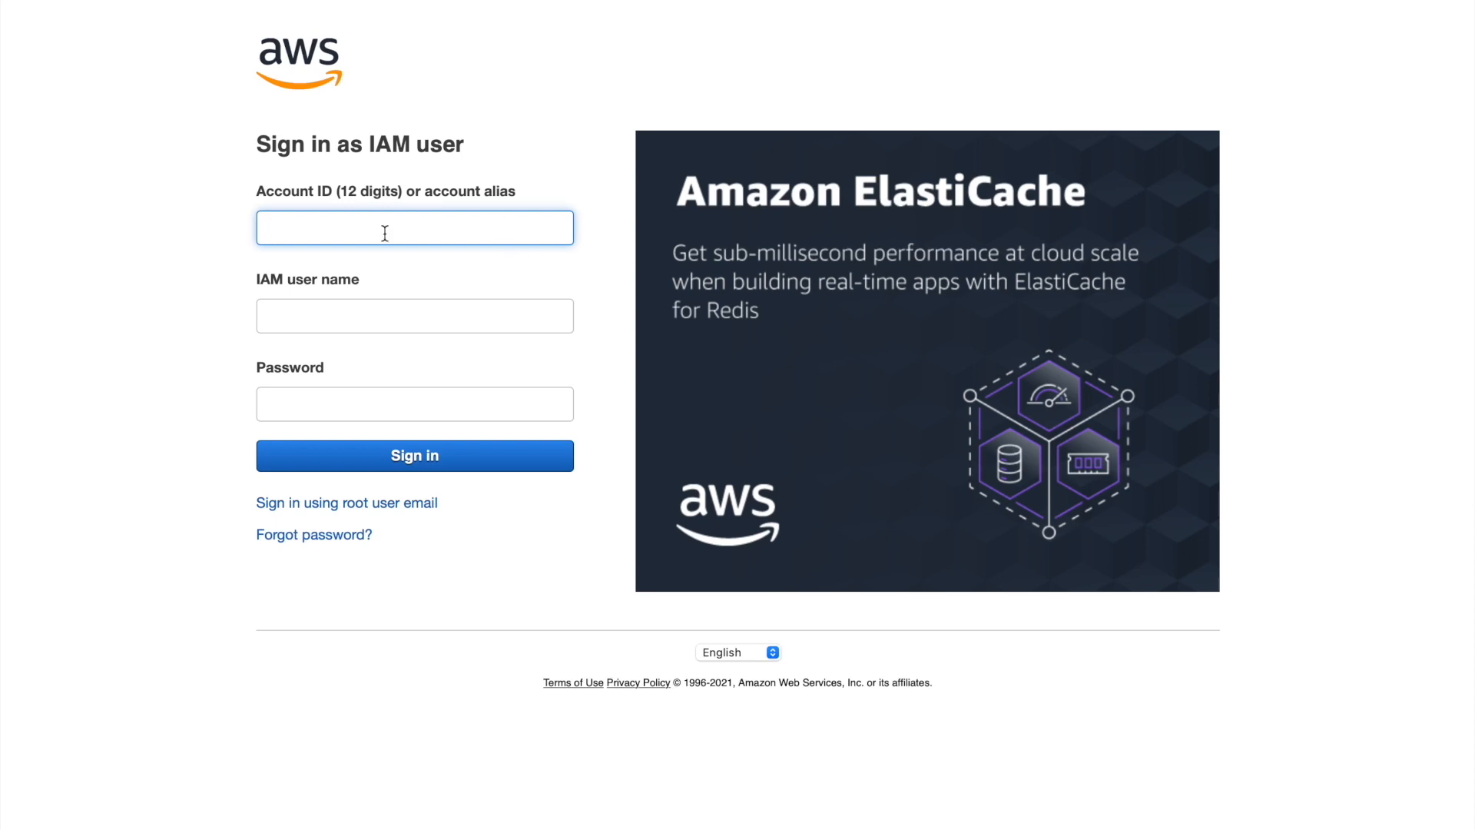
{"action": "type", "text": "vibhorawsarchitect"}
{"action": "key", "text": "Tab"}
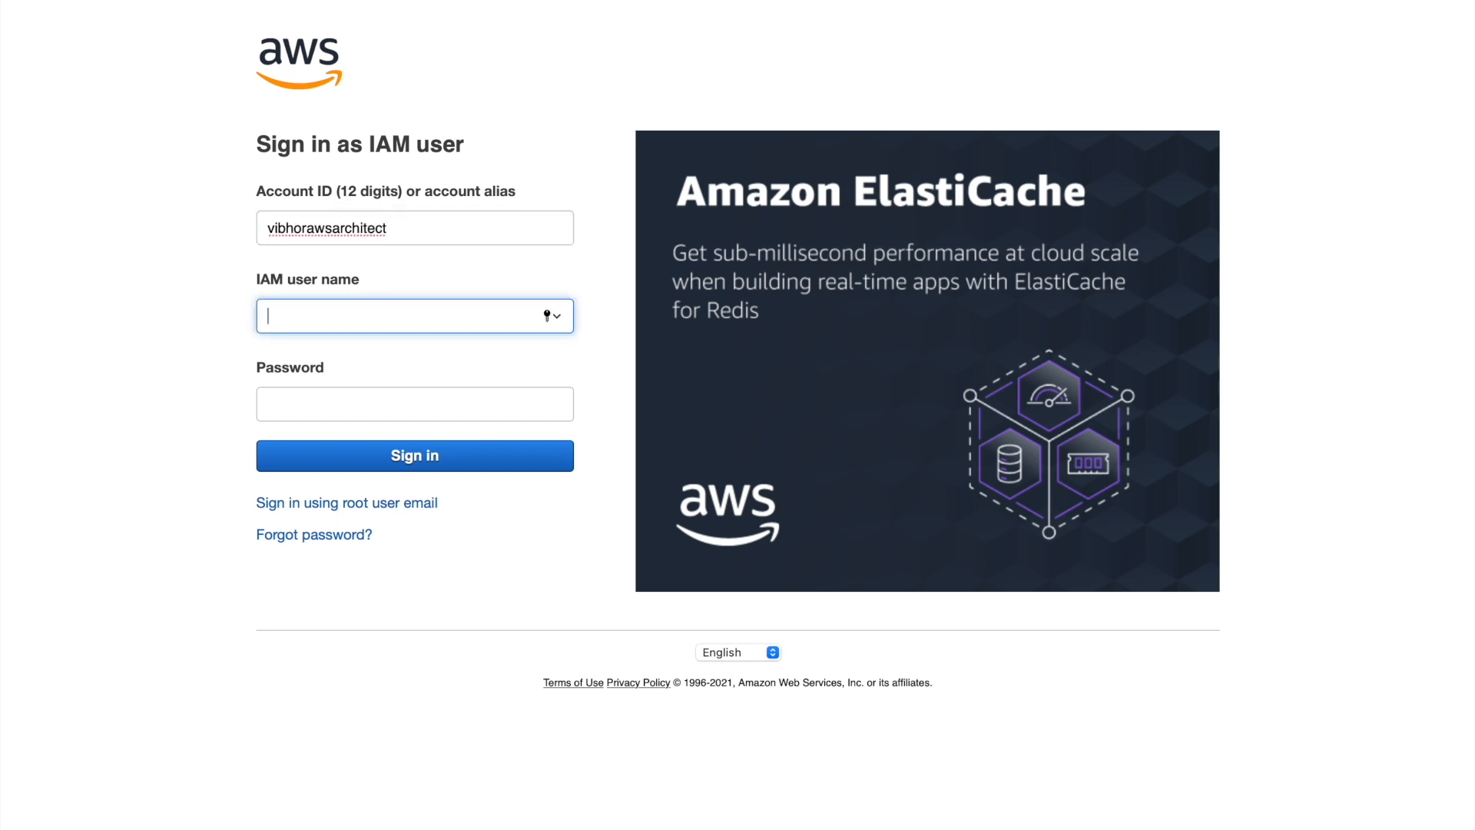
{"action": "type", "text": "Developer1"}
{"action": "key", "text": "Tab"}
{"action": "type", "text": "******"}
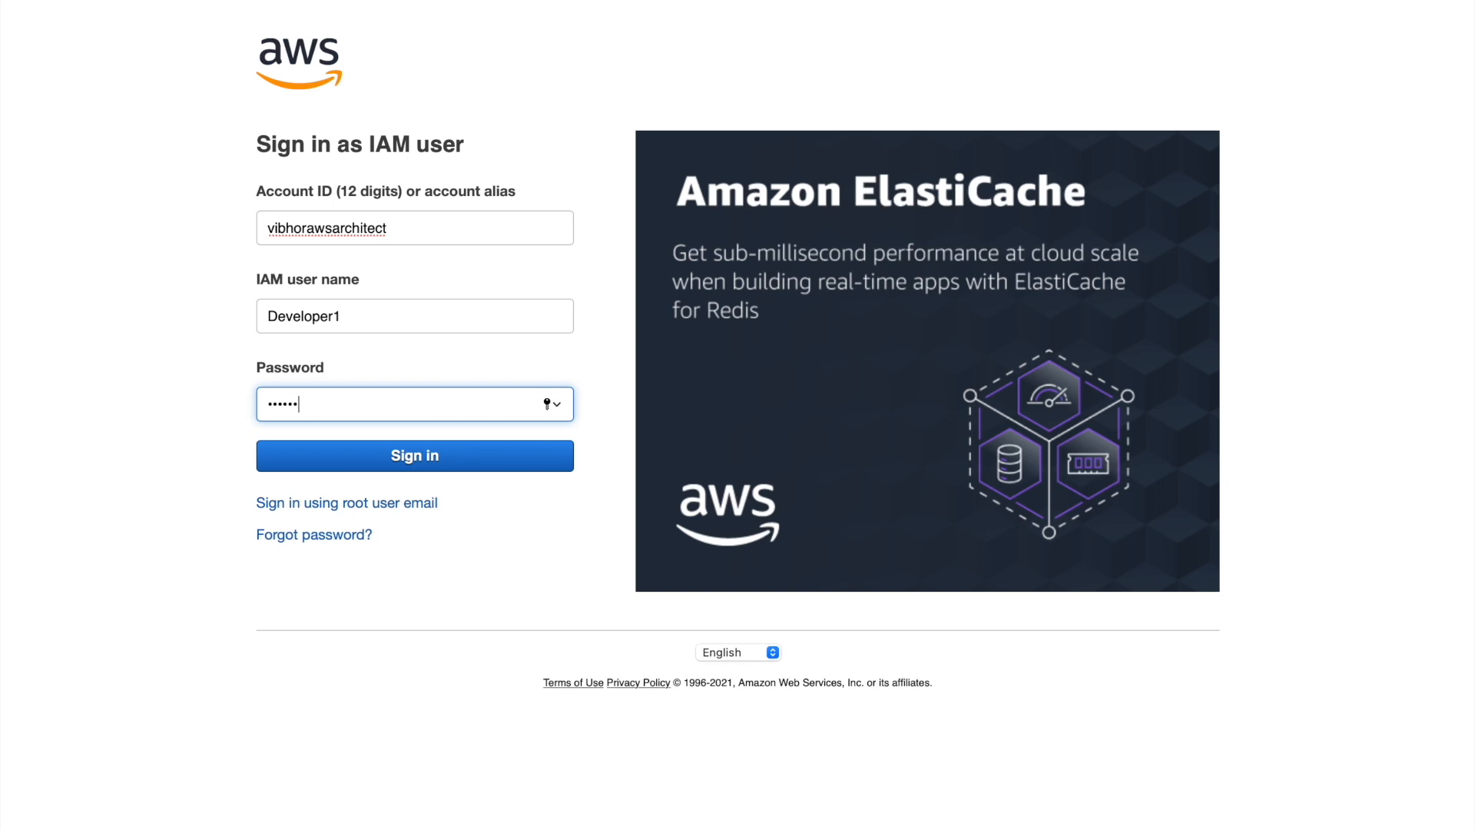
{"action": "type", "text": "***"}
{"action": "left_click", "coordinate": [395, 463]}
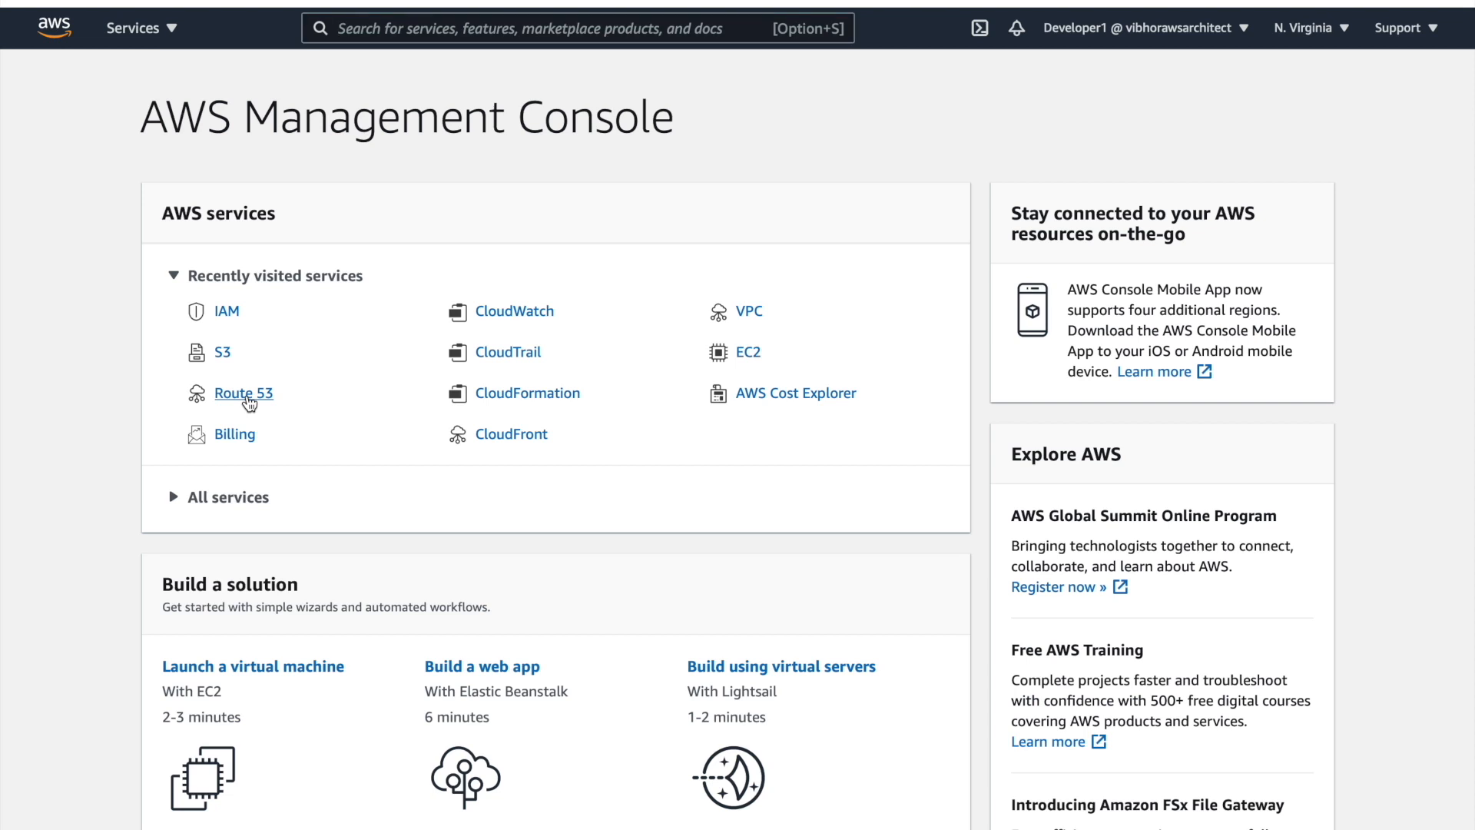
Open Route 53 to see its permission errors, then go back to the console home
{"action": "left_click", "coordinate": [245, 394]}
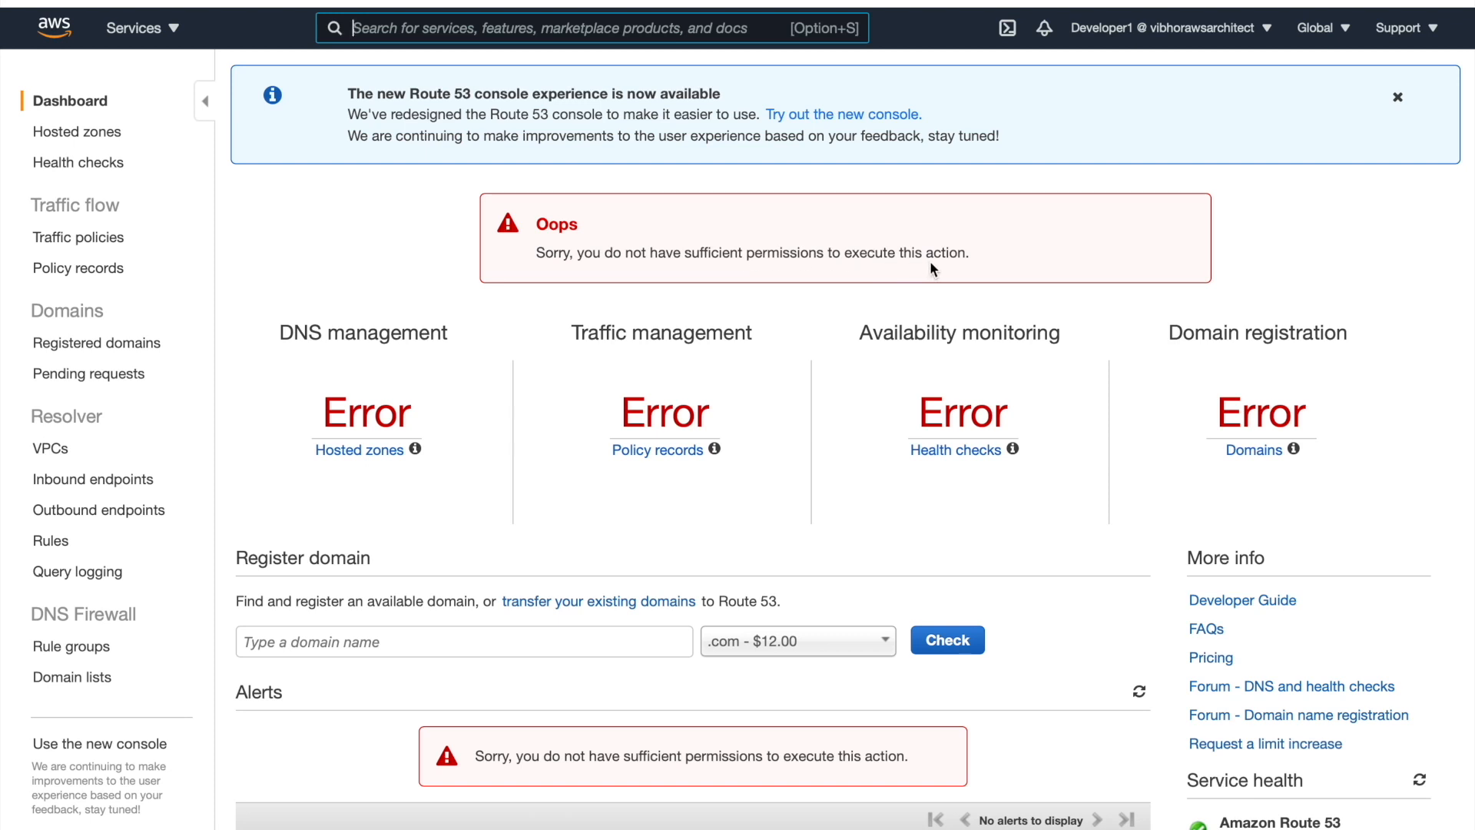
{"action": "left_click", "coordinate": [60, 35]}
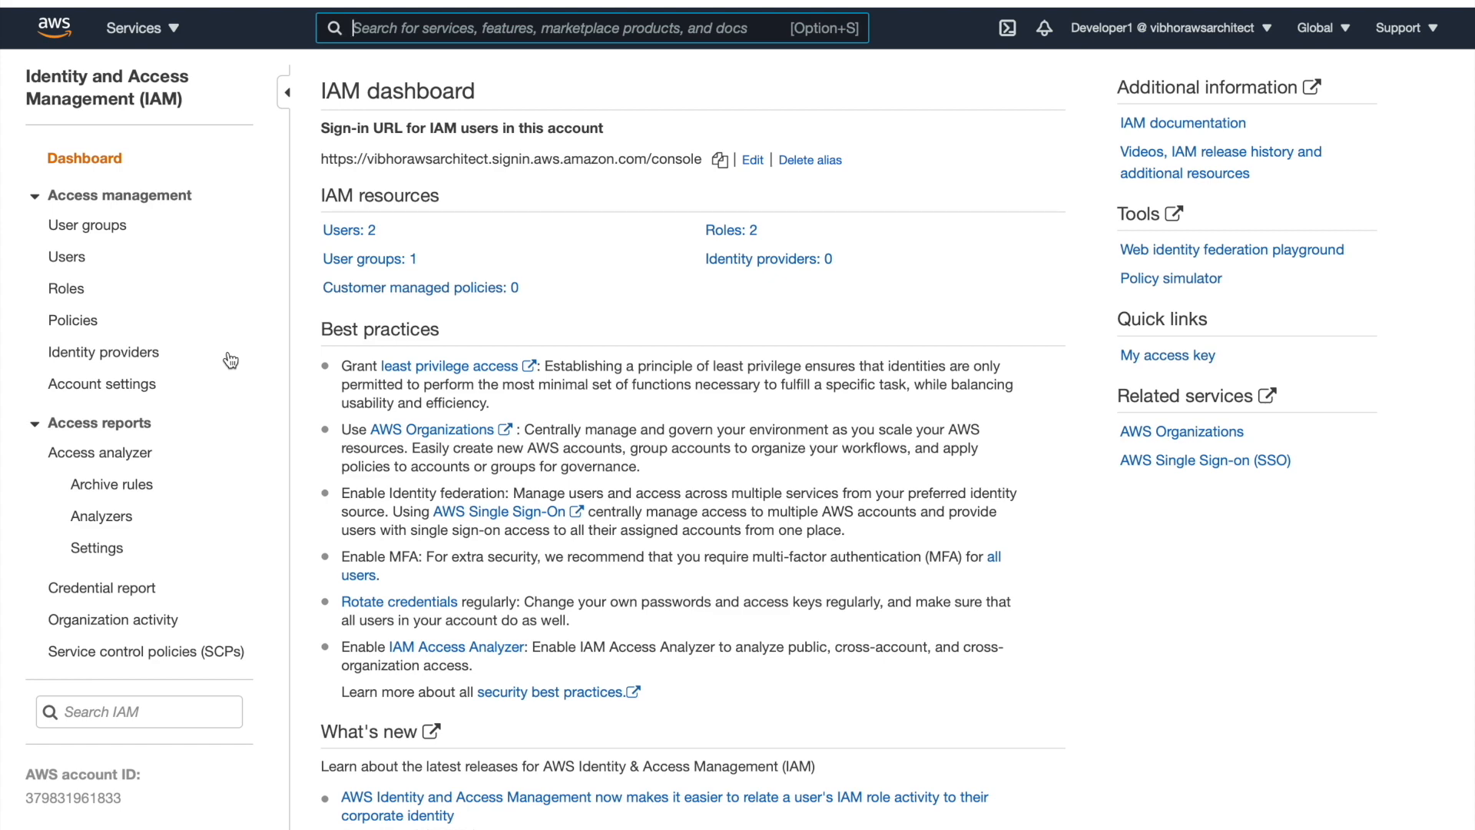
Start a new IAM user group named 'QA Testers'
{"action": "left_click", "coordinate": [105, 231]}
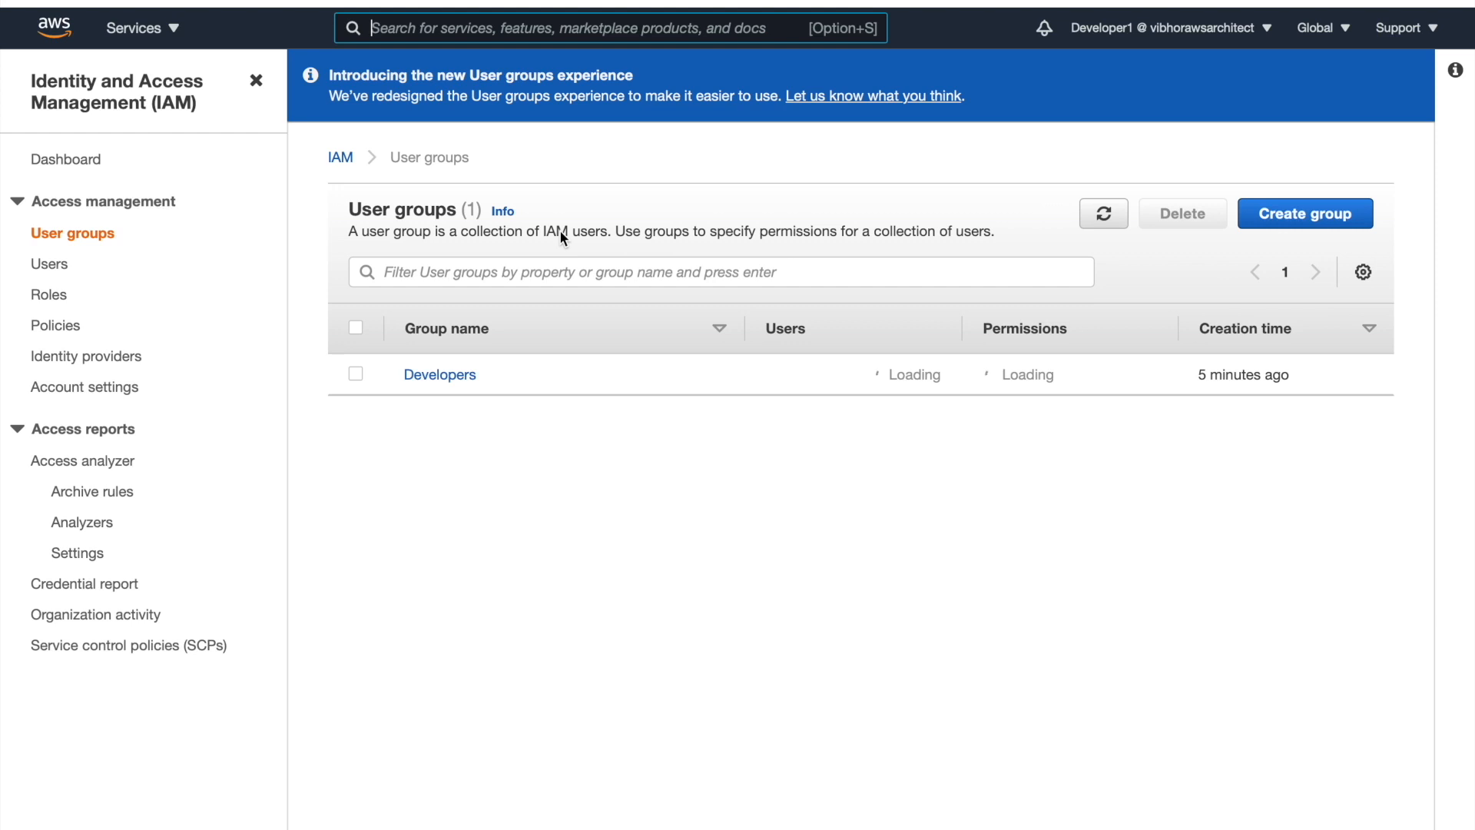
{"action": "left_click", "coordinate": [1298, 215]}
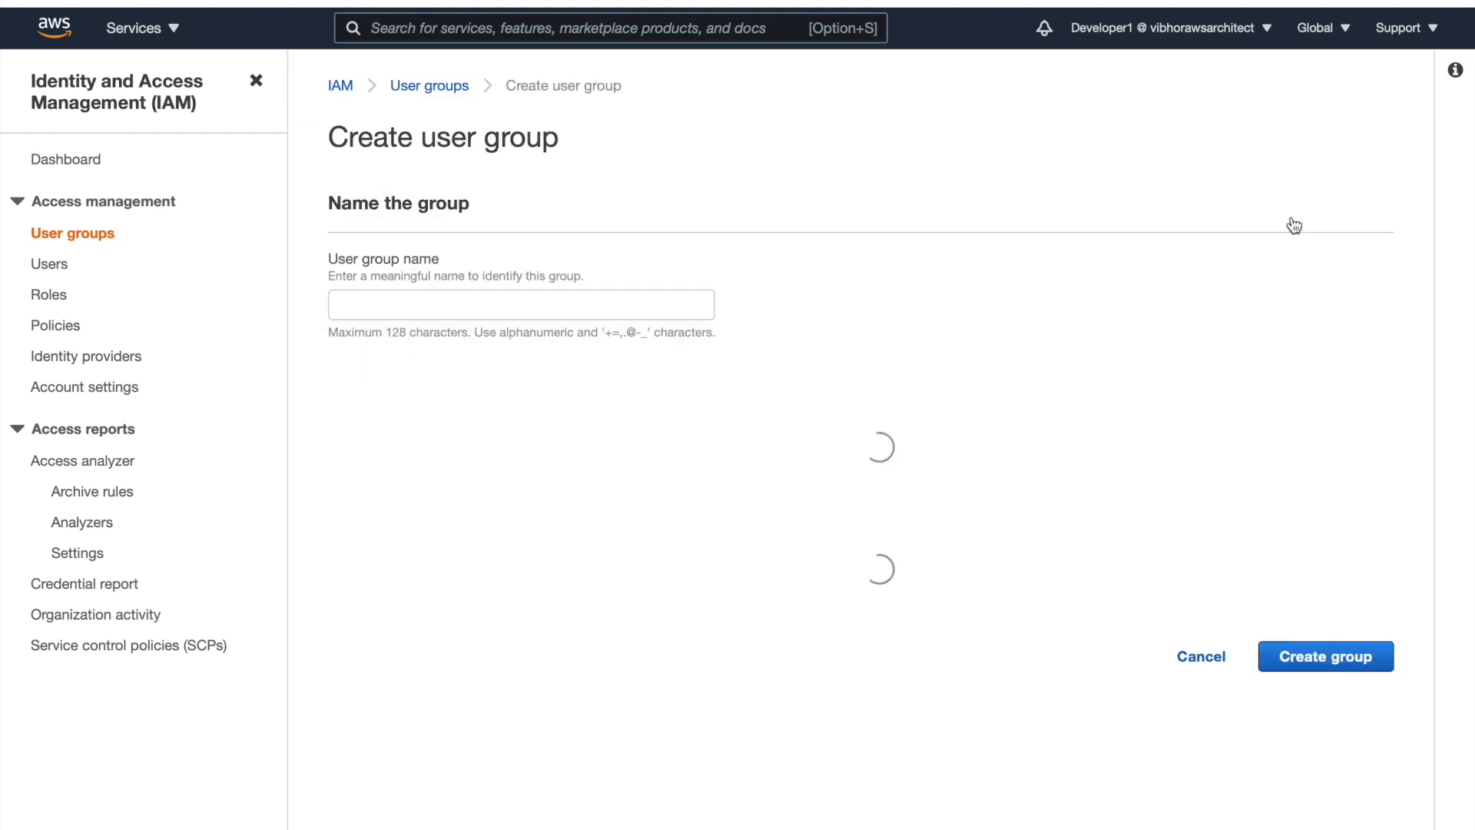
{"action": "left_click", "coordinate": [556, 310]}
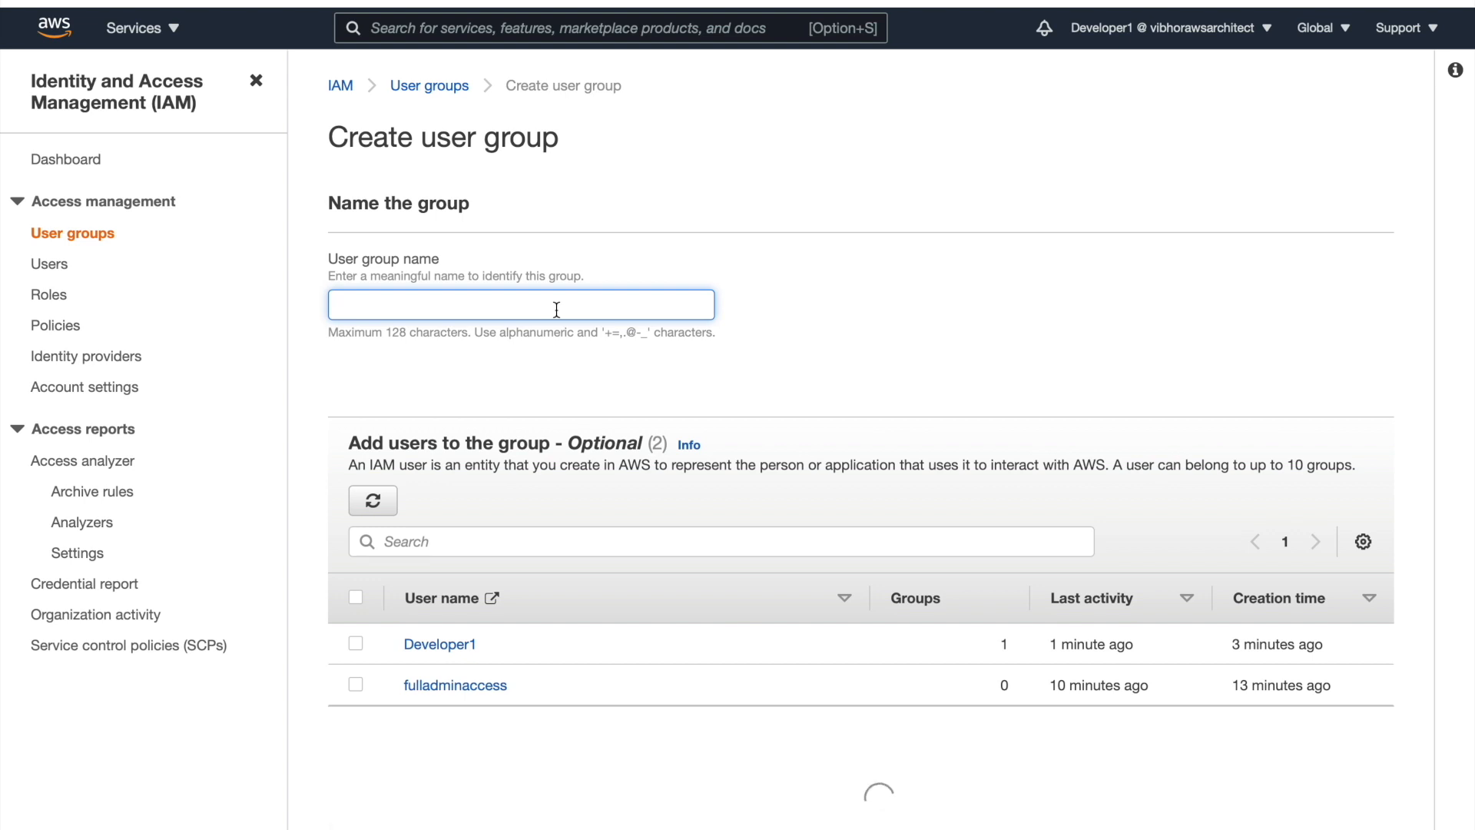
{"action": "type", "text": "QA"}
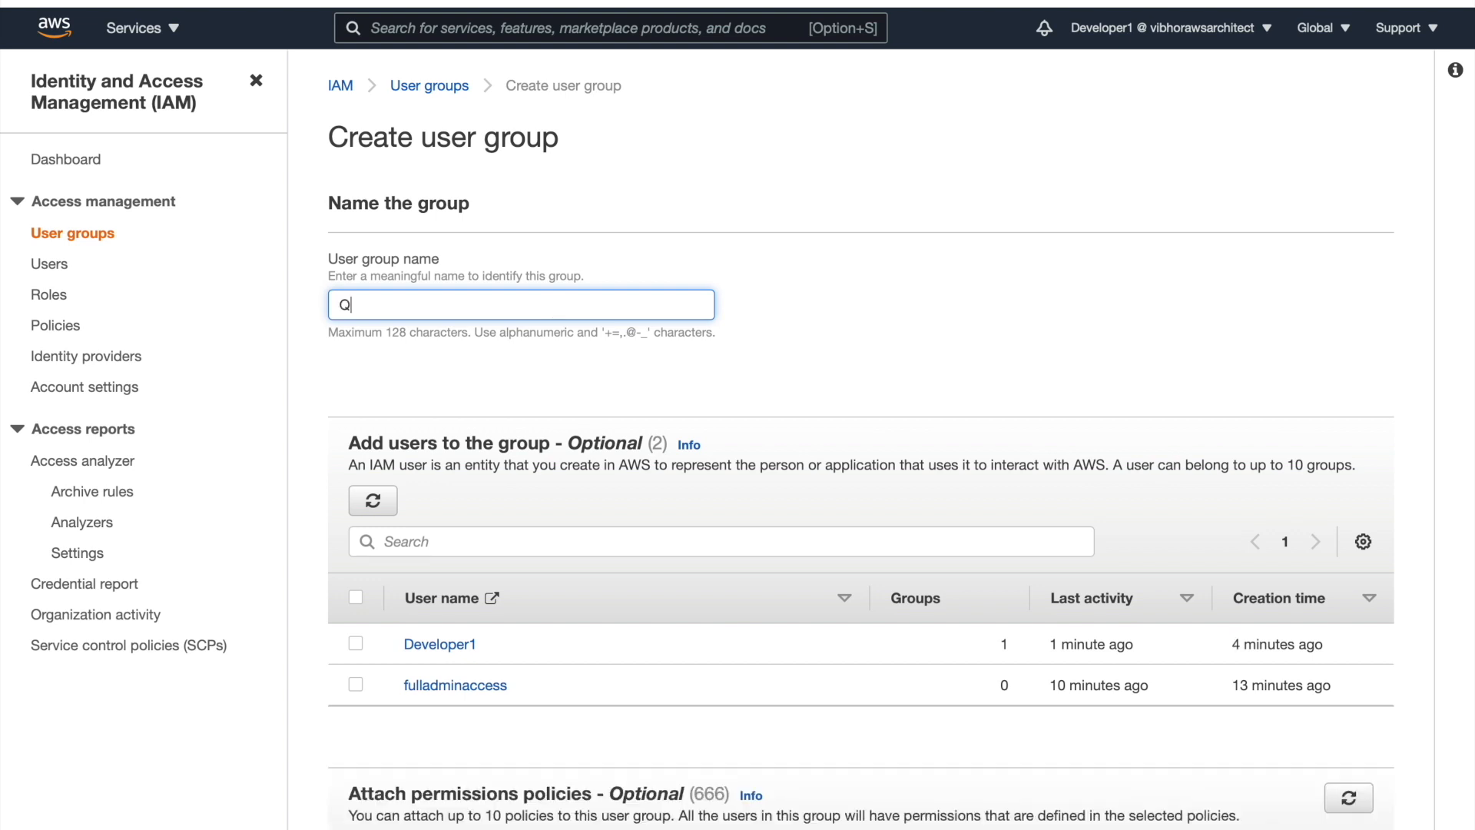
{"action": "key", "text": "BackSpace"}
{"action": "type", "text": "A Testers"}
{"action": "scroll", "coordinate": [577, 493], "scroll_direction": "down", "scroll_amount": 6}
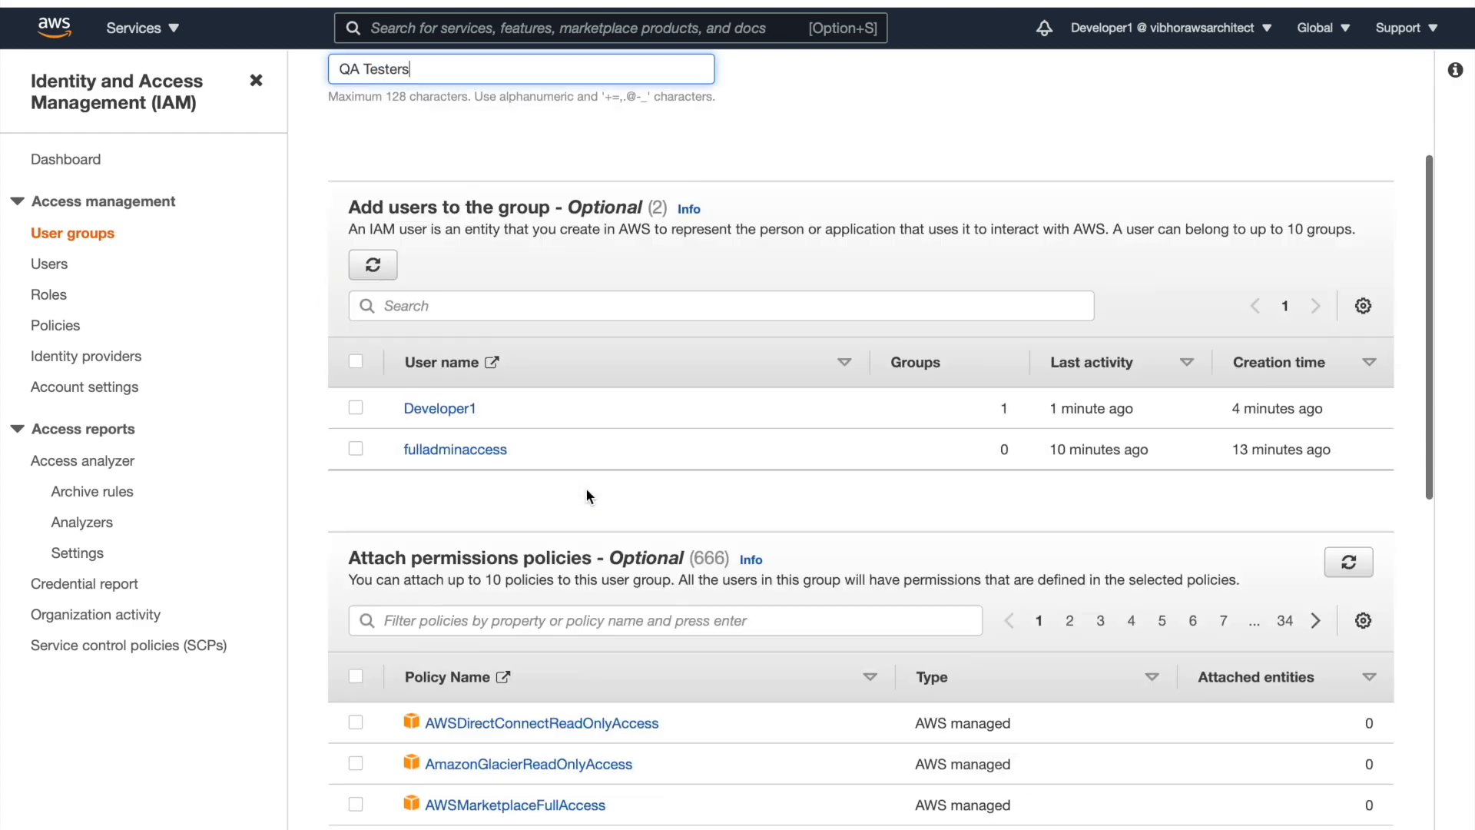
{"action": "scroll", "coordinate": [432, 584], "scroll_direction": "down", "scroll_amount": 3}
{"action": "scroll", "coordinate": [431, 581], "scroll_direction": "down", "scroll_amount": 3}
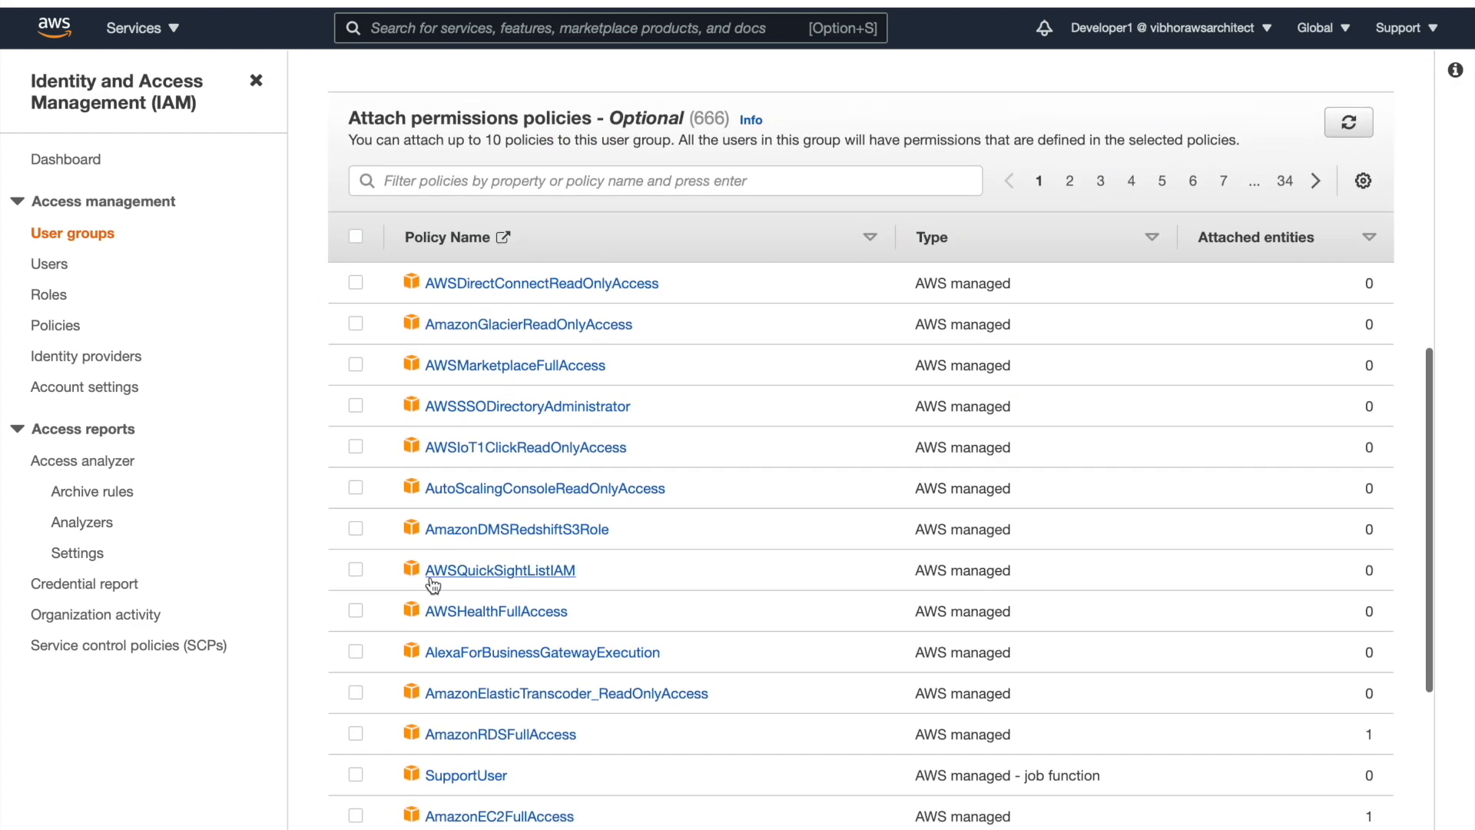
{"action": "scroll", "coordinate": [431, 583], "scroll_direction": "up", "scroll_amount": 4}
Filter policies by ec2, attach AmazonEC2ReadOnlyAccess, and submit the group
{"action": "left_click", "coordinate": [563, 333]}
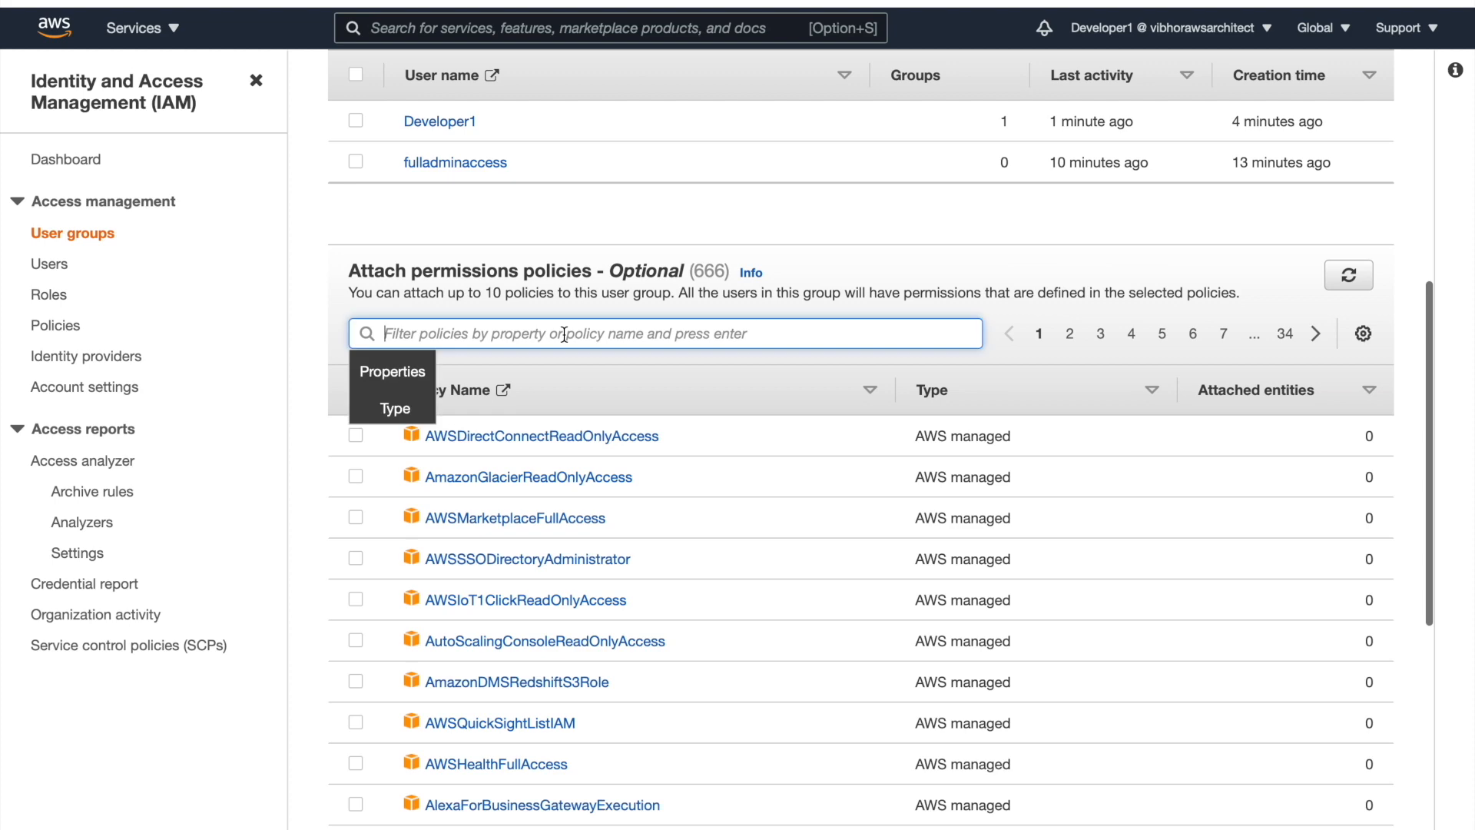
{"action": "type", "text": "ec2"}
{"action": "key", "text": "Return"}
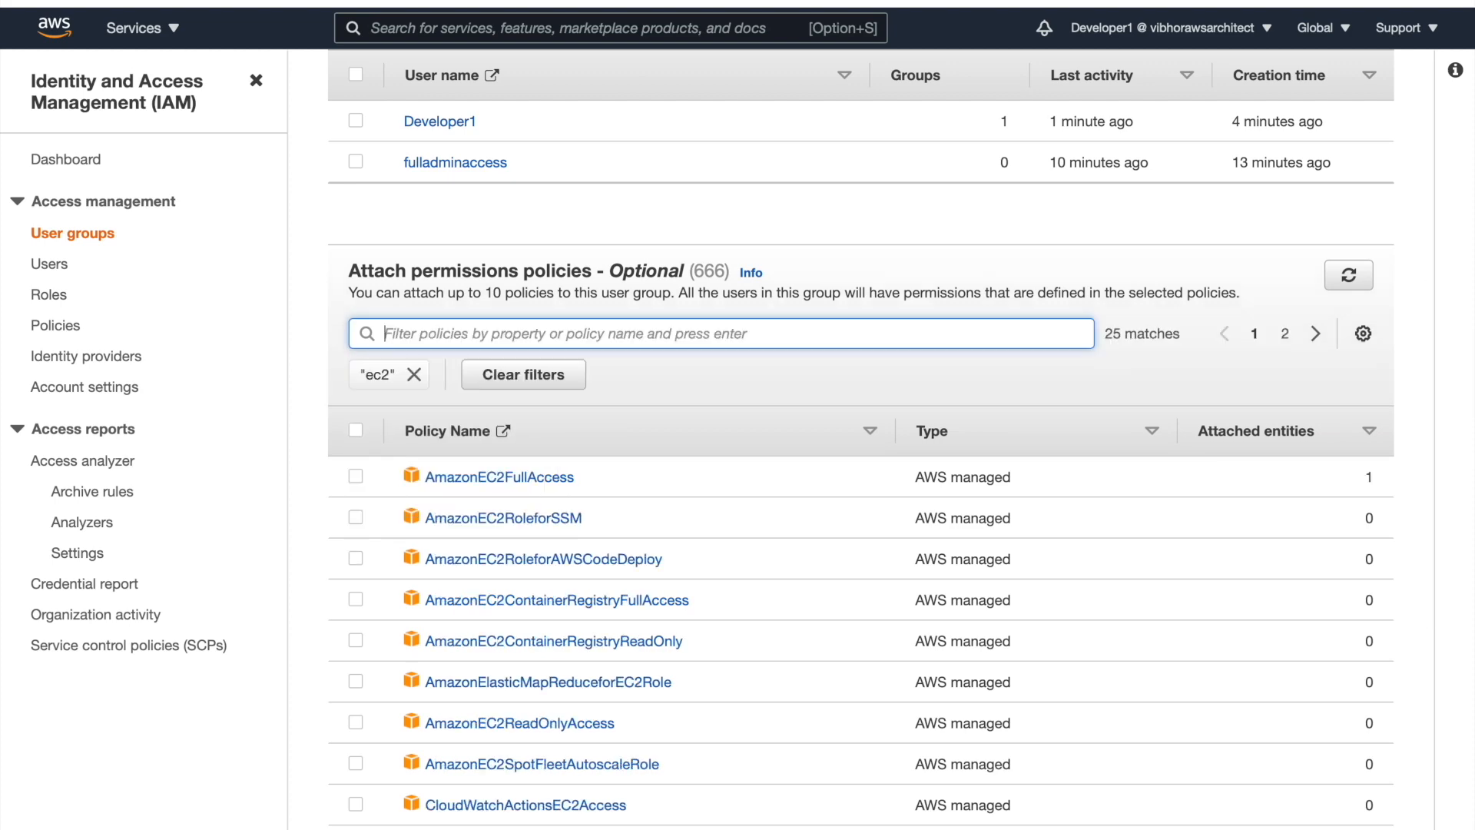
{"action": "scroll", "coordinate": [417, 555], "scroll_direction": "down", "scroll_amount": 2}
{"action": "scroll", "coordinate": [417, 546], "scroll_direction": "down", "scroll_amount": 1}
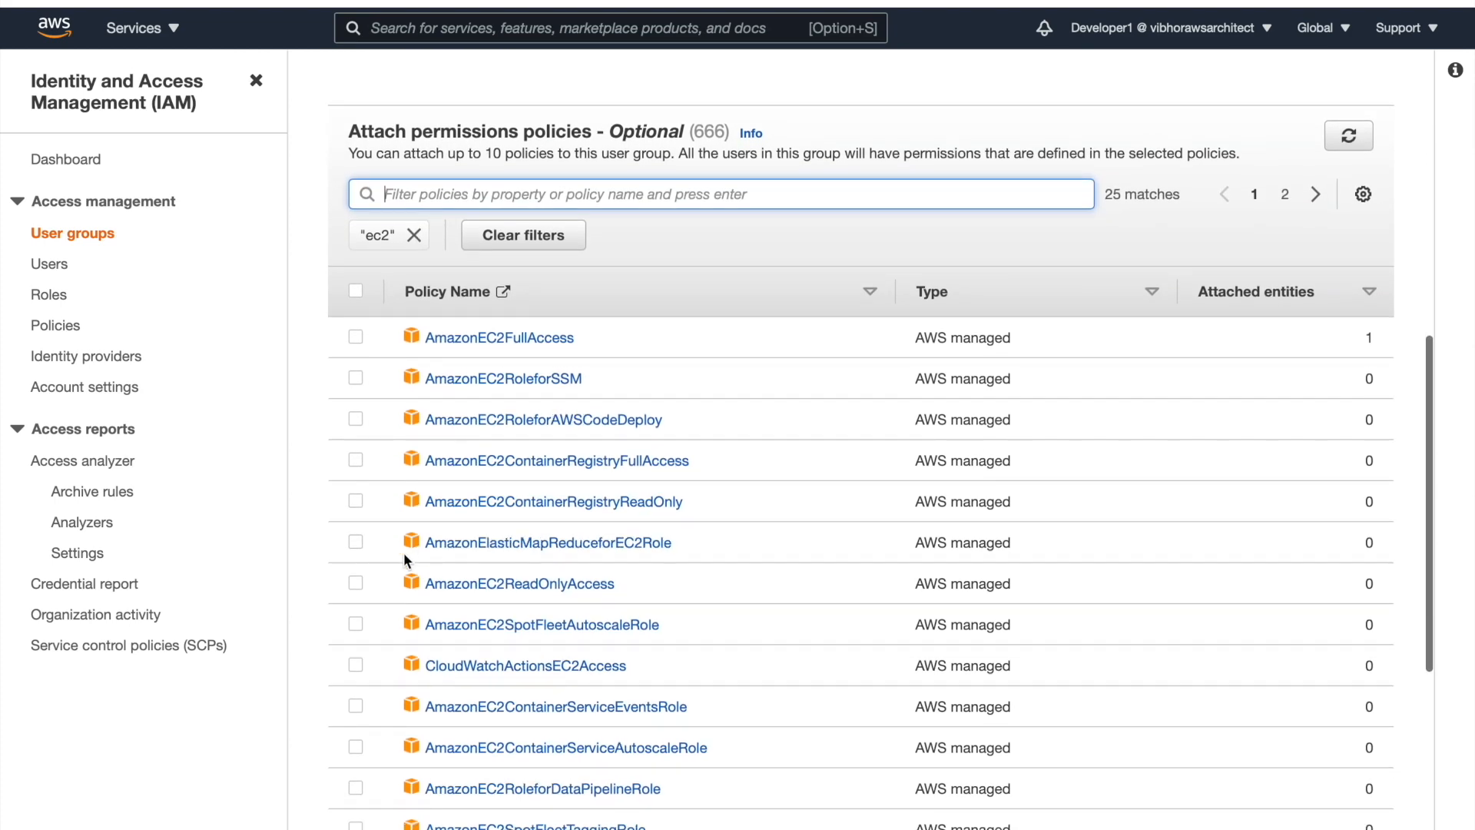
{"action": "left_click", "coordinate": [356, 580]}
{"action": "scroll", "coordinate": [585, 540], "scroll_direction": "down", "scroll_amount": 1}
{"action": "scroll", "coordinate": [586, 538], "scroll_direction": "down", "scroll_amount": 5}
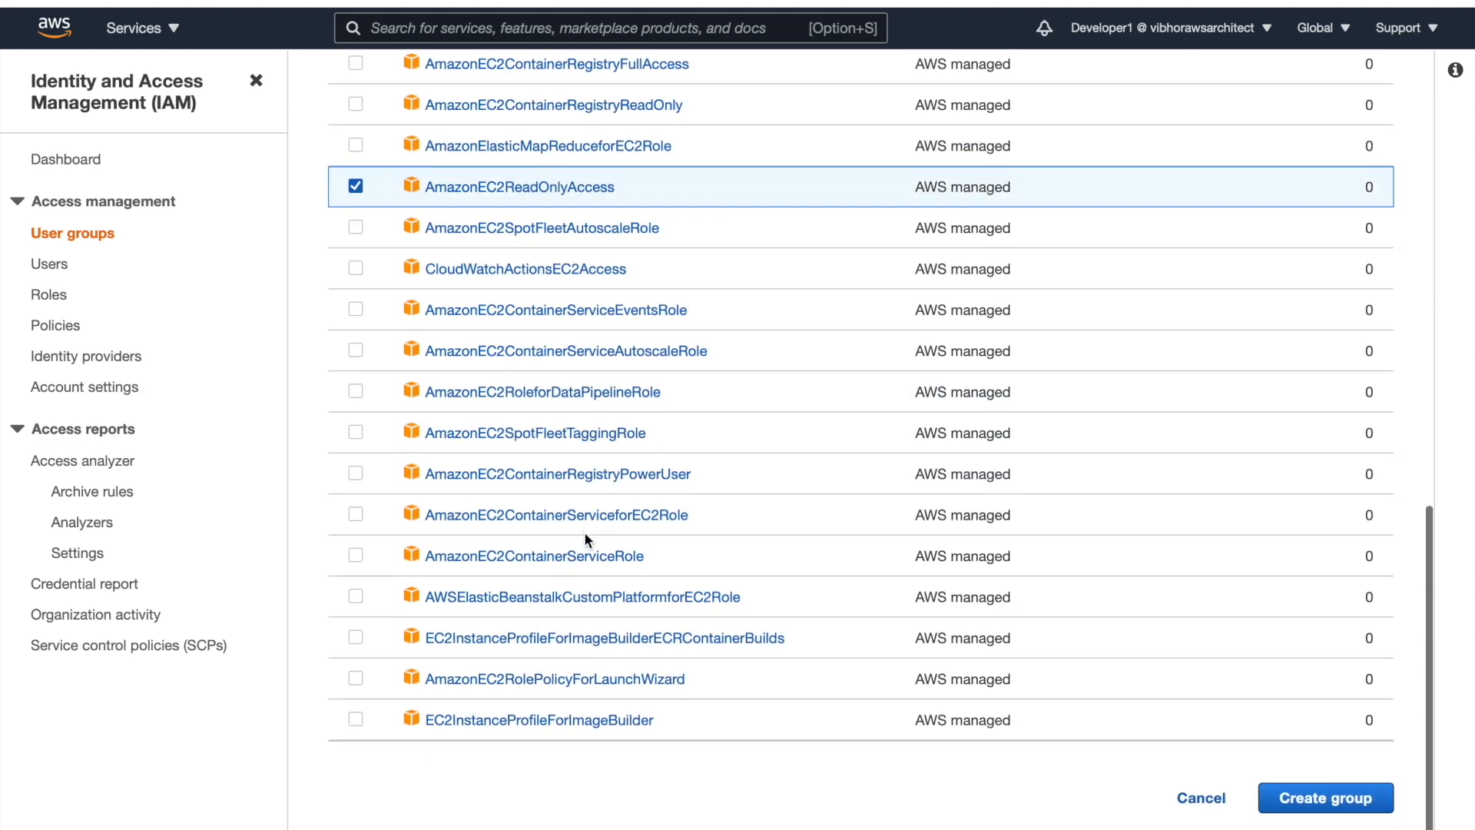
{"action": "left_click", "coordinate": [1315, 803]}
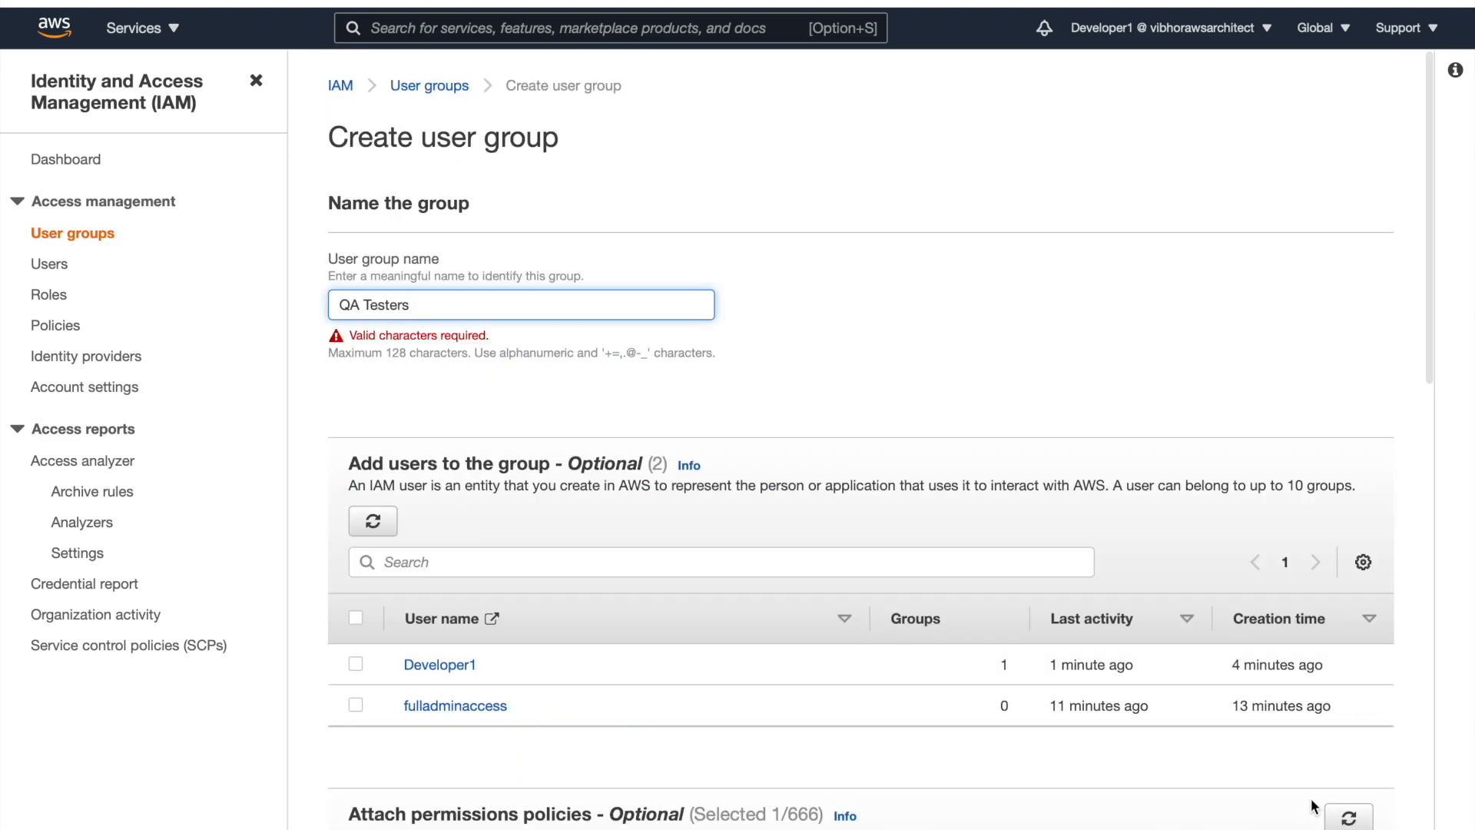
Rename the group to 'QA-Testers' and retry creation, which is denied for iam:CreateGroup
{"action": "left_click", "coordinate": [361, 304]}
{"action": "key", "text": "BackSpace"}
{"action": "type", "text": "-"}
{"action": "scroll", "coordinate": [659, 337], "scroll_direction": "down", "scroll_amount": 15}
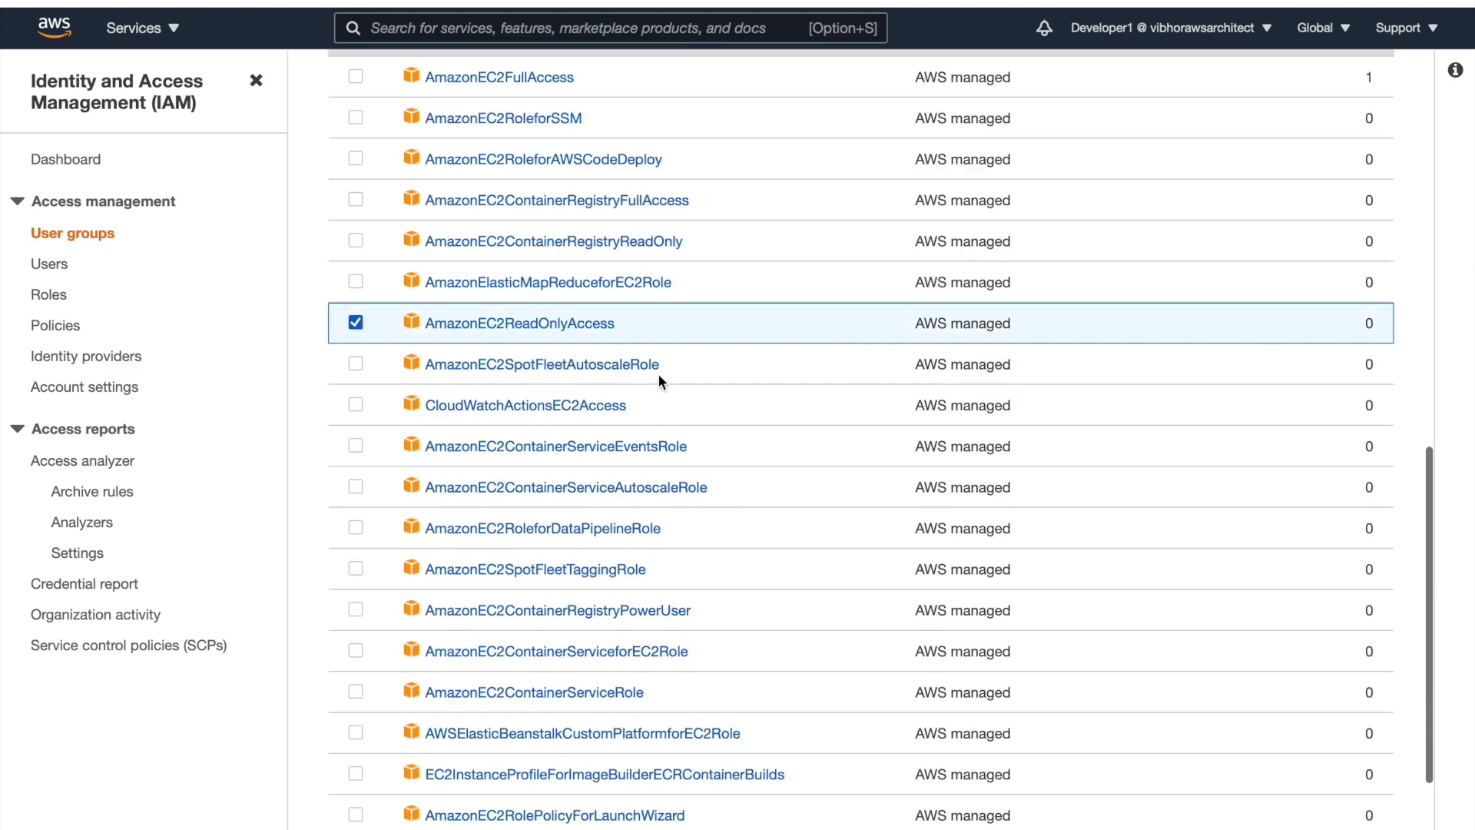
{"action": "left_click", "coordinate": [1311, 803]}
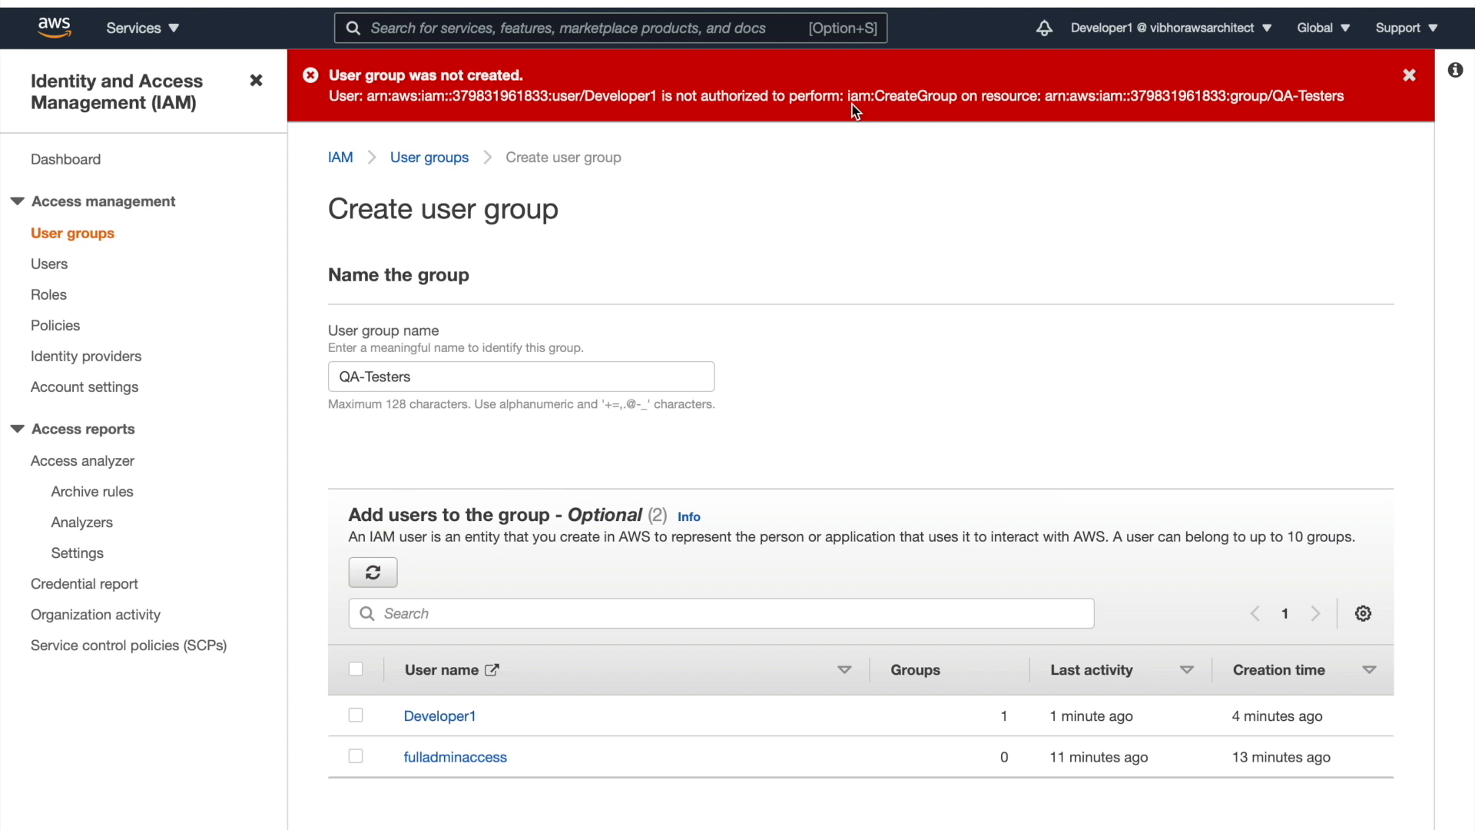
Find and open the S3 service through the console search for 's3'
{"action": "left_click", "coordinate": [764, 29]}
{"action": "type", "text": "s3"}
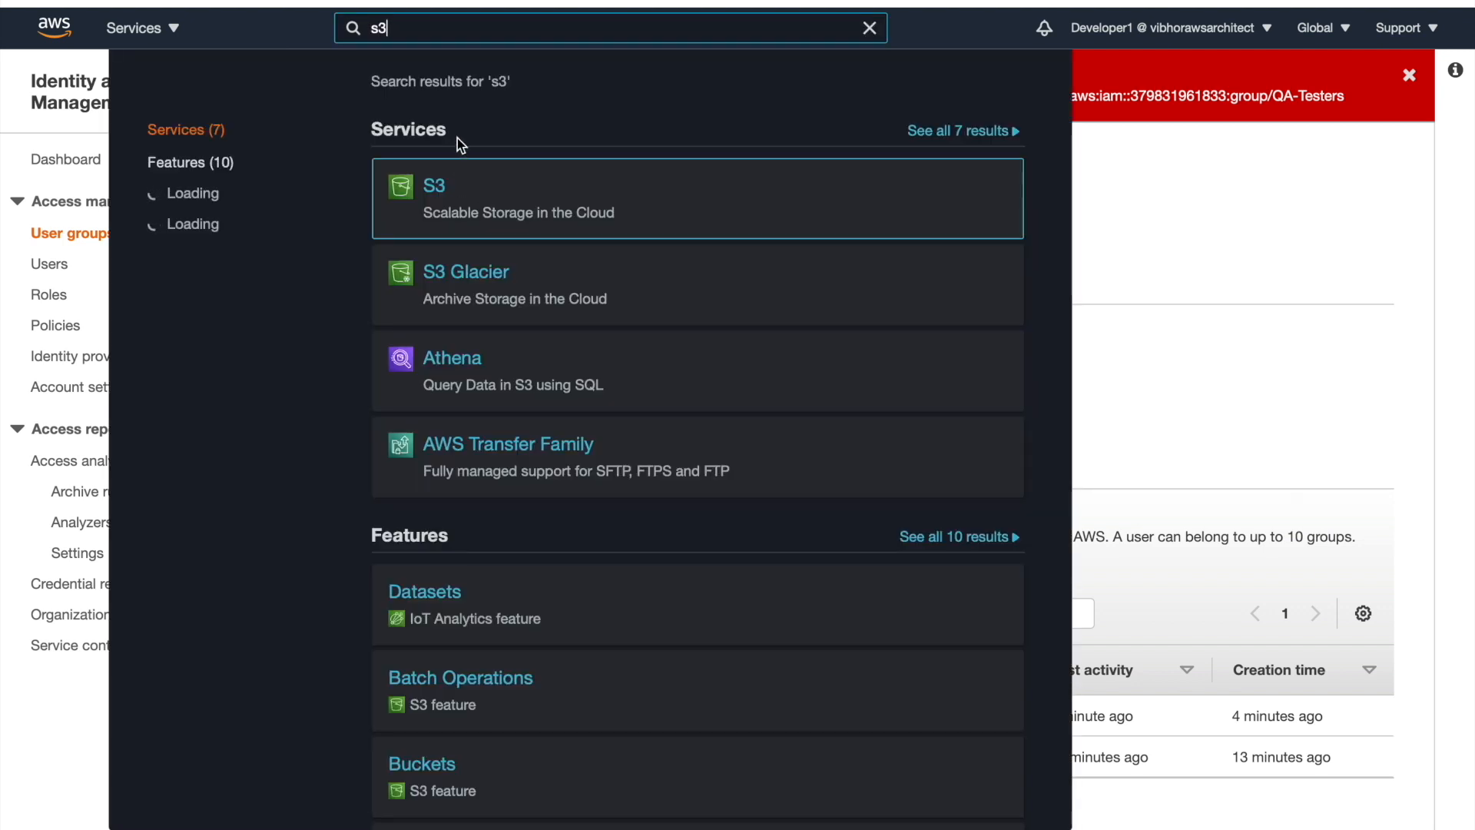
{"action": "left_click", "coordinate": [433, 188]}
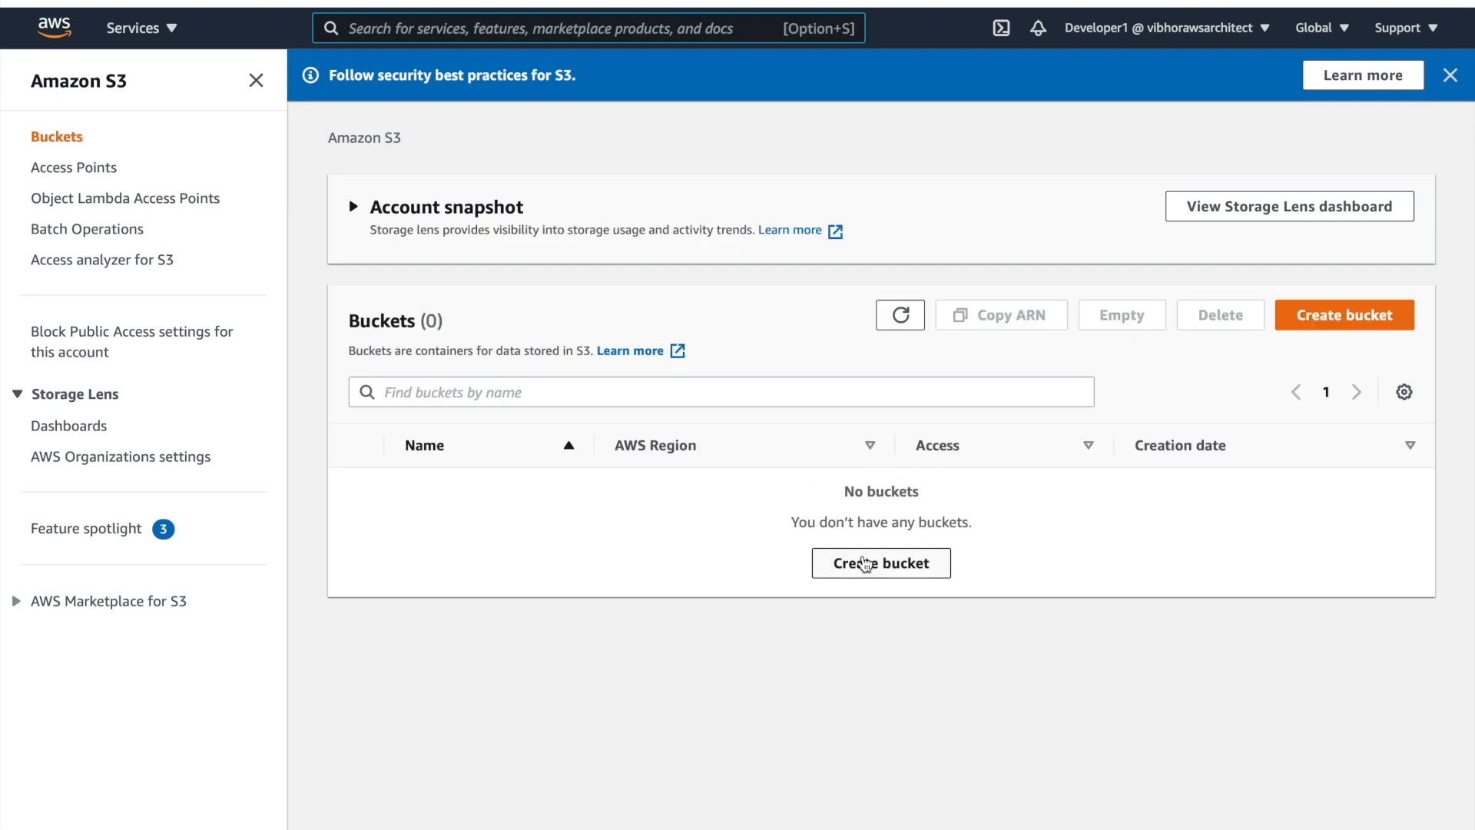
Create a new bucket in ap-south-1 with a unique name and default settings
{"action": "left_click", "coordinate": [863, 567]}
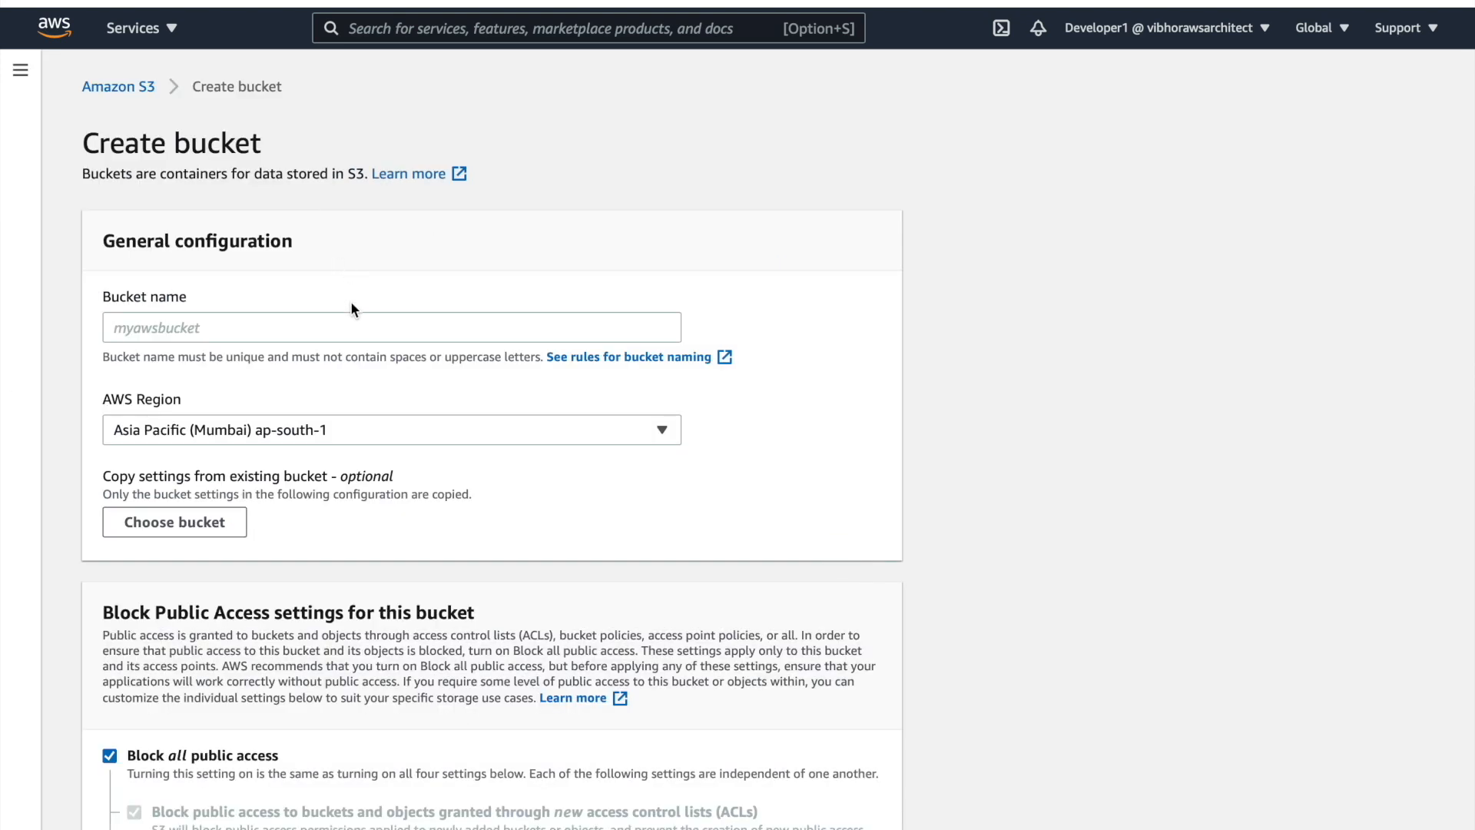
{"action": "left_click", "coordinate": [351, 327]}
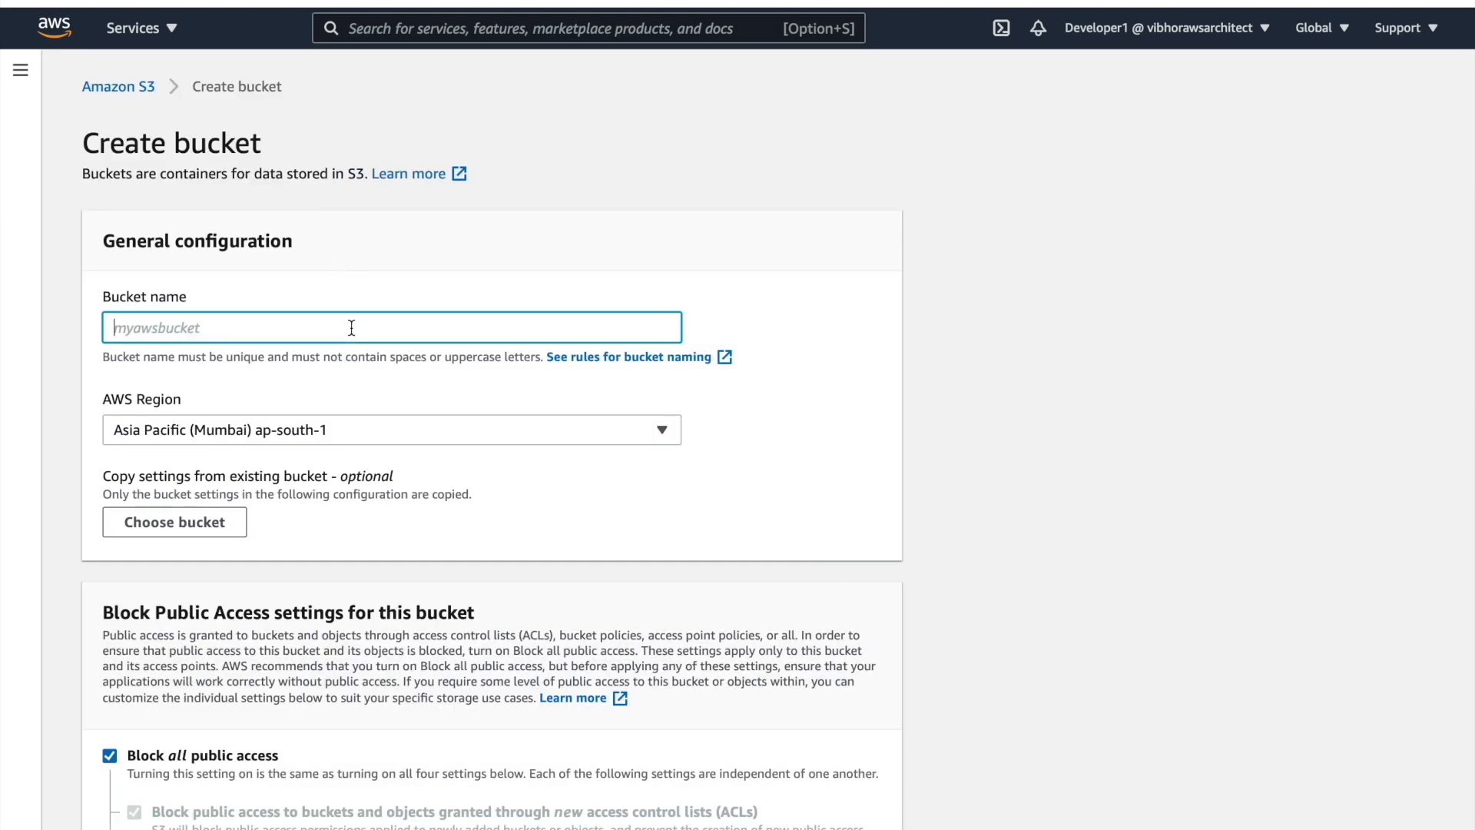
{"action": "type", "text": "vibhorawsarchitect"}
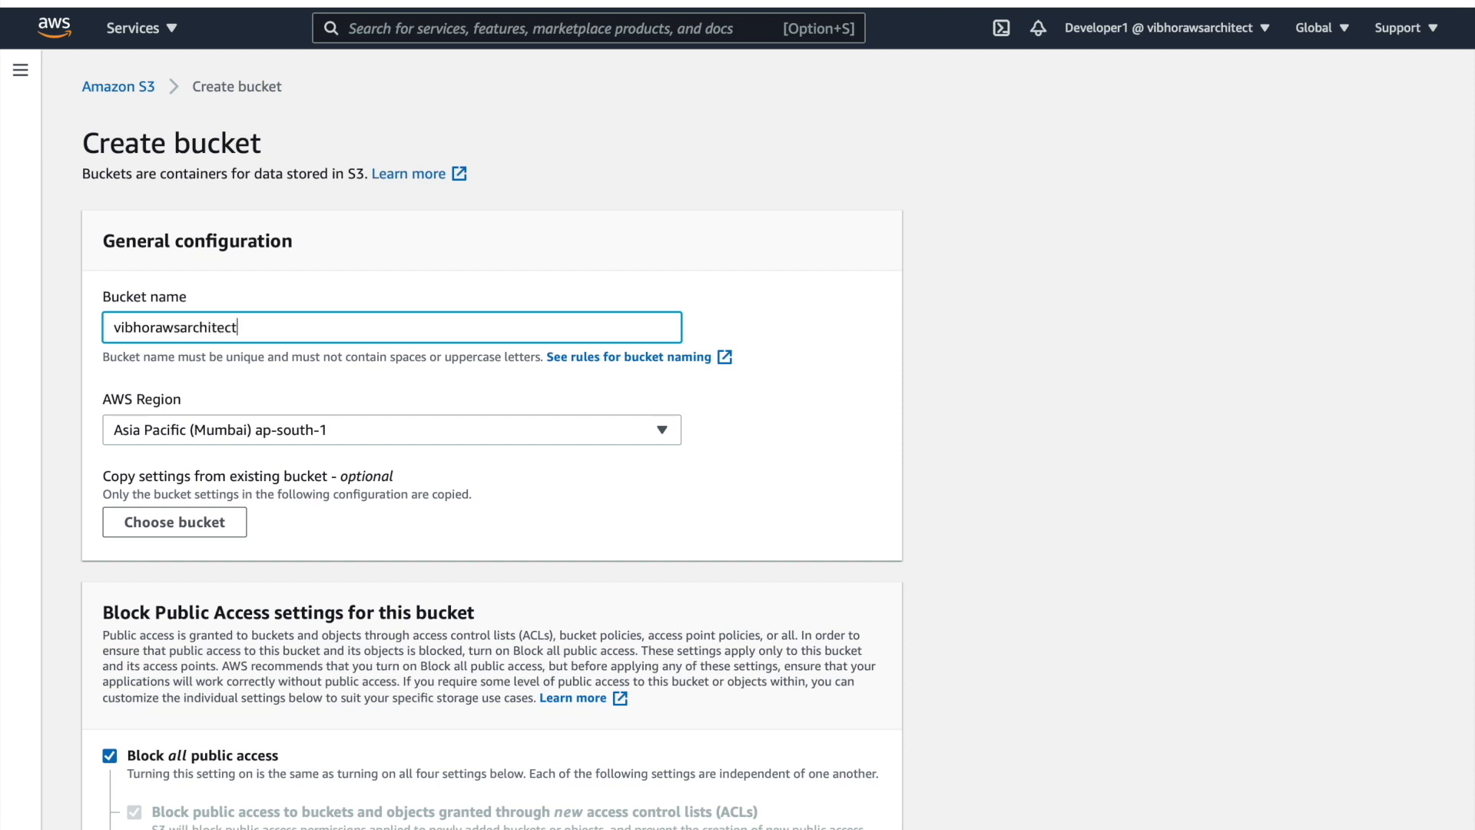
{"action": "scroll", "coordinate": [290, 407], "scroll_direction": "down", "scroll_amount": 1}
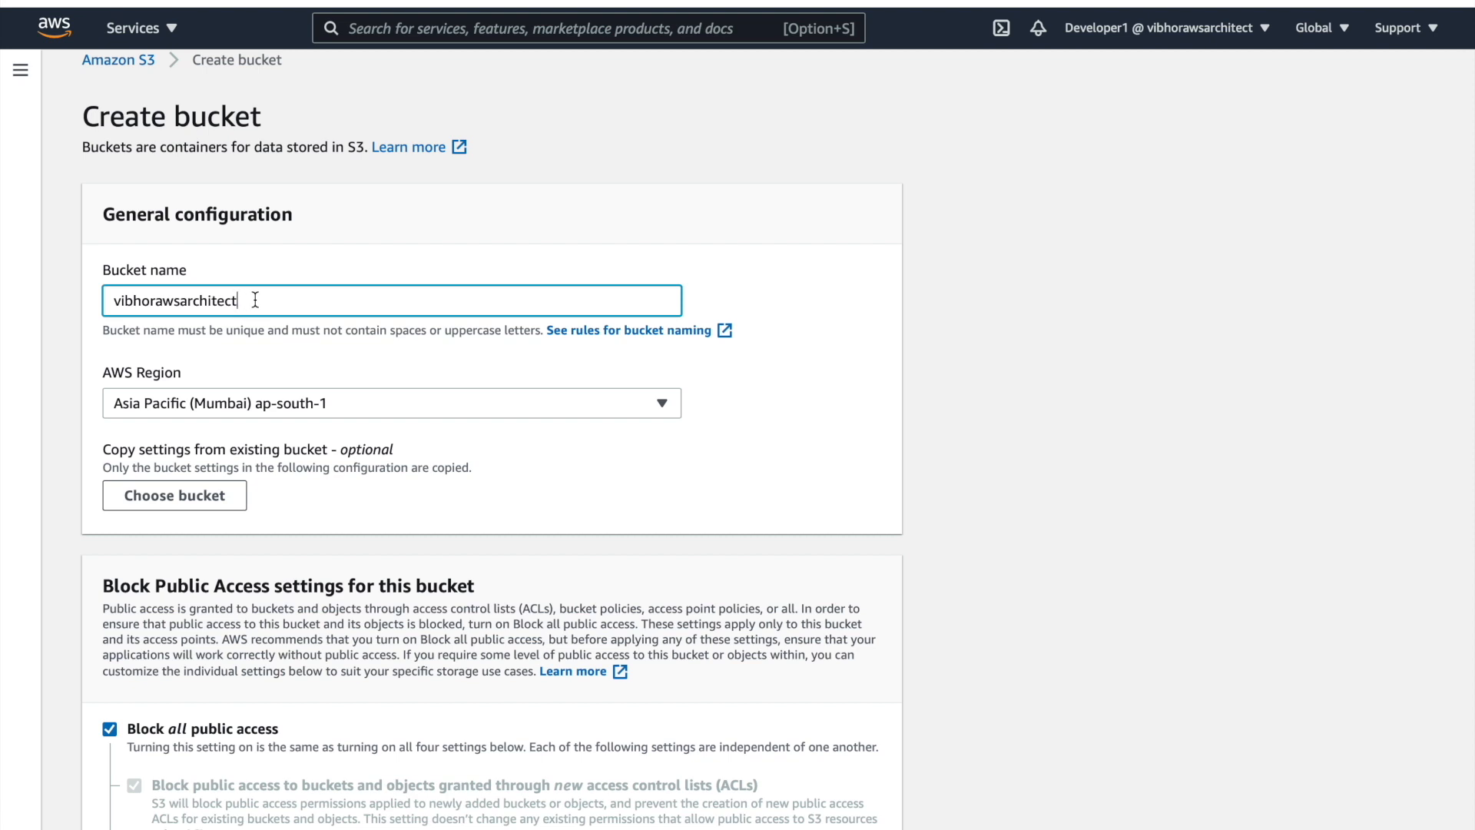
{"action": "type", "text": "98799"}
{"action": "key", "text": "BackSpace"}
{"action": "key", "text": "BackSpace"}
{"action": "key", "text": "BackSpace"}
{"action": "key", "text": "BackSpace"}
{"action": "key", "text": "BackSpace"}
{"action": "scroll", "coordinate": [301, 473], "scroll_direction": "down", "scroll_amount": 10}
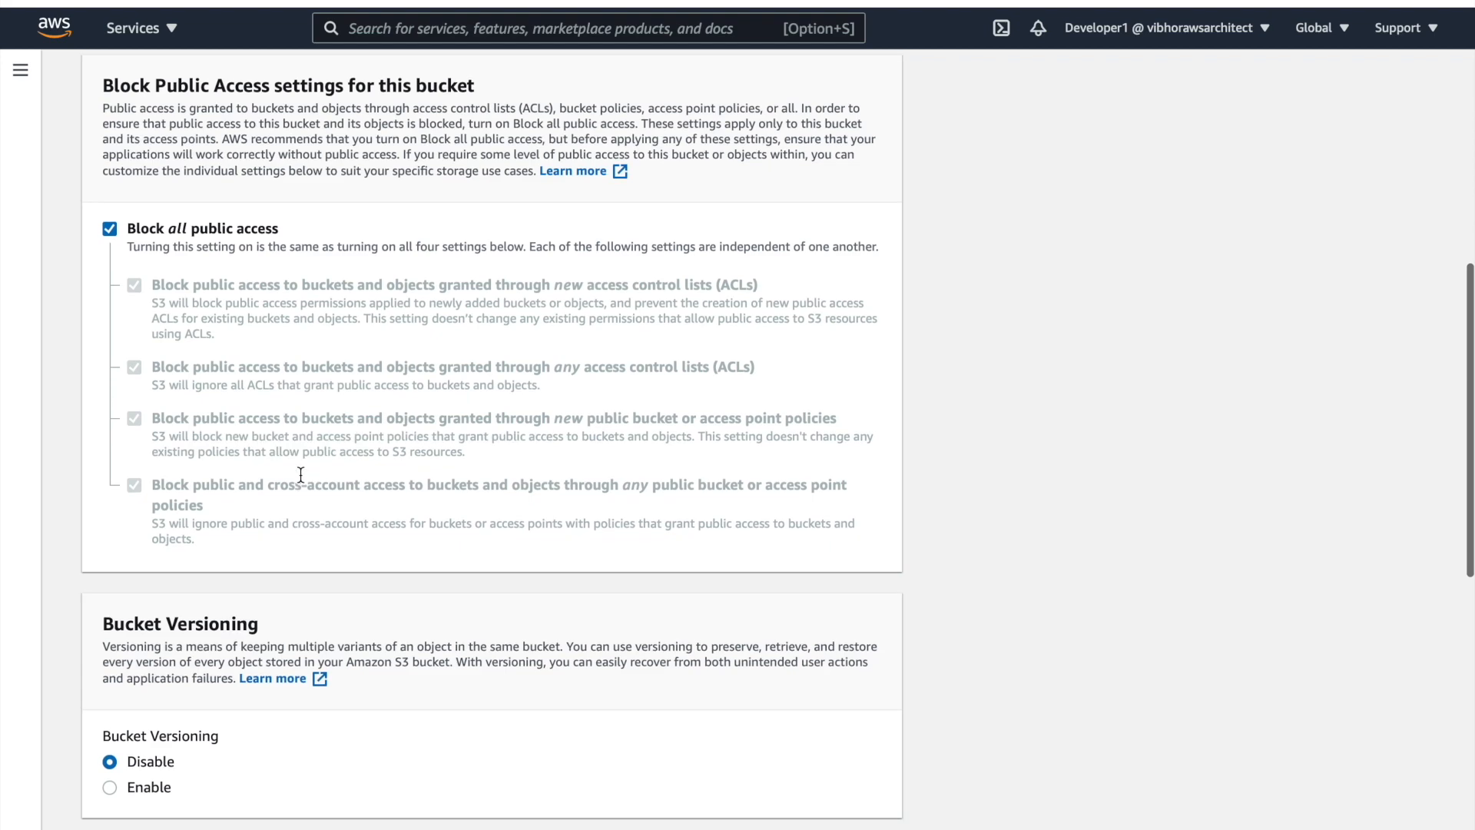
{"action": "scroll", "coordinate": [301, 475], "scroll_direction": "down", "scroll_amount": 5}
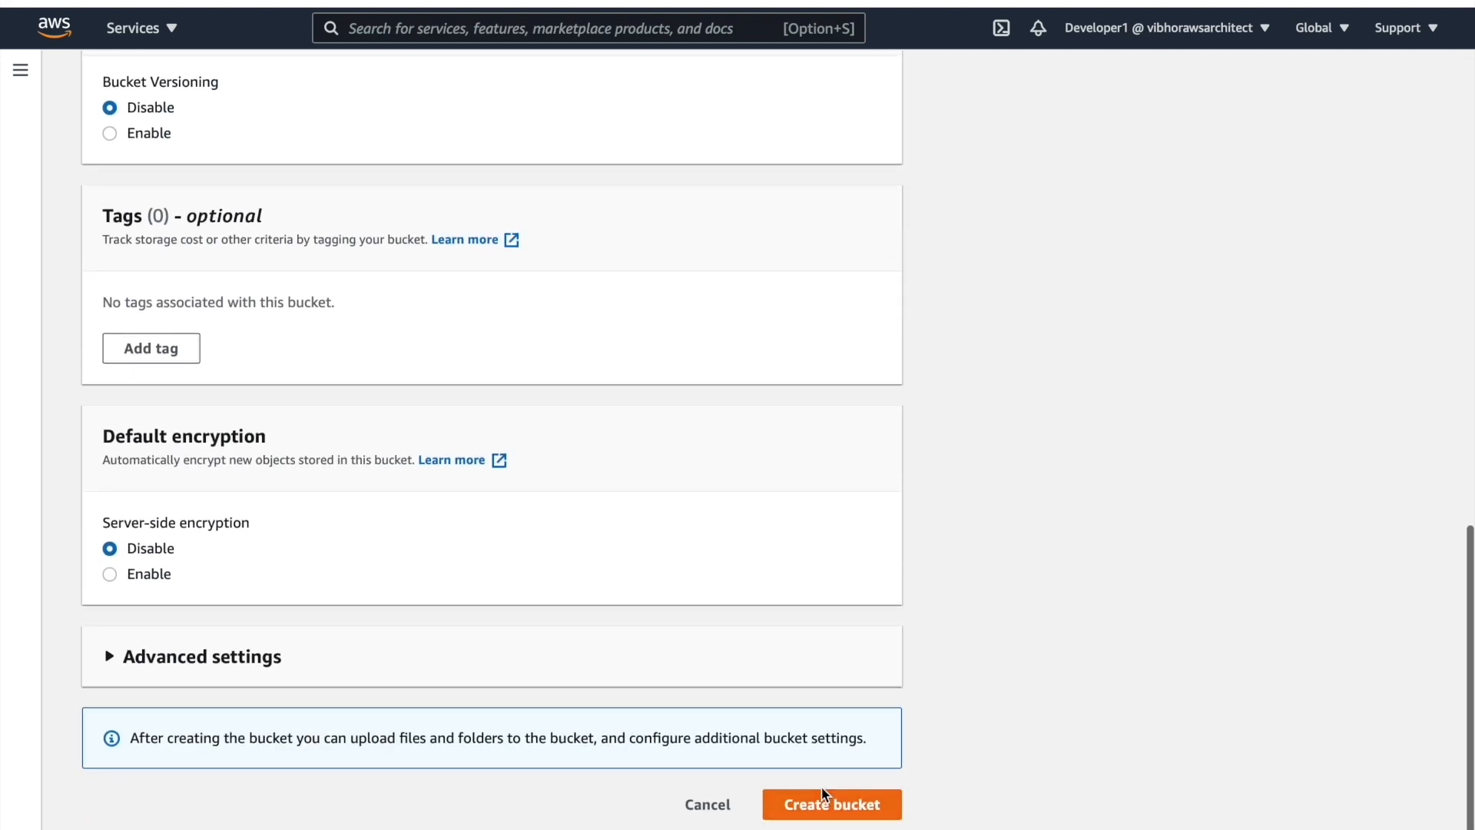
{"action": "left_click", "coordinate": [824, 807]}
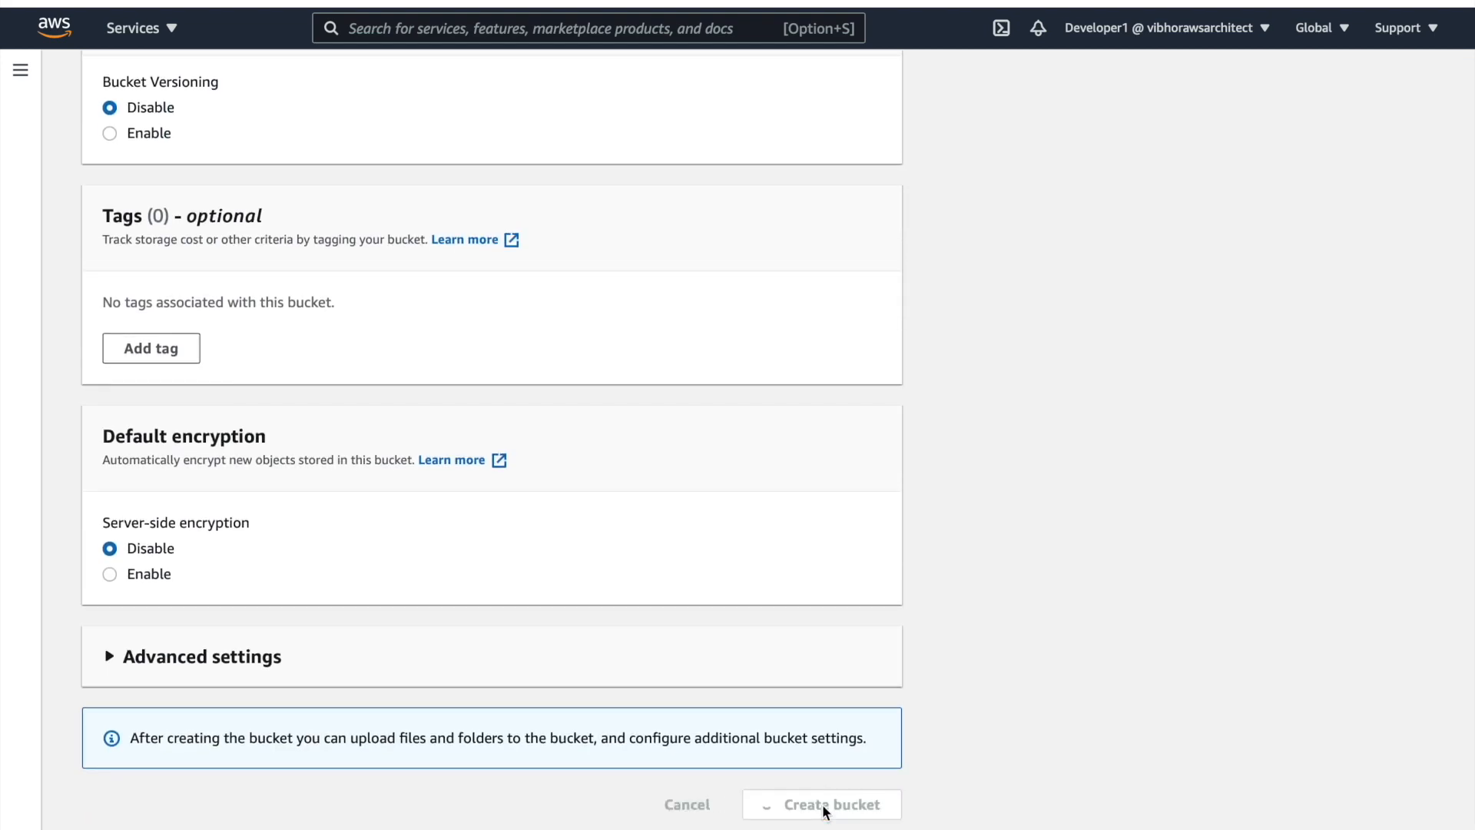